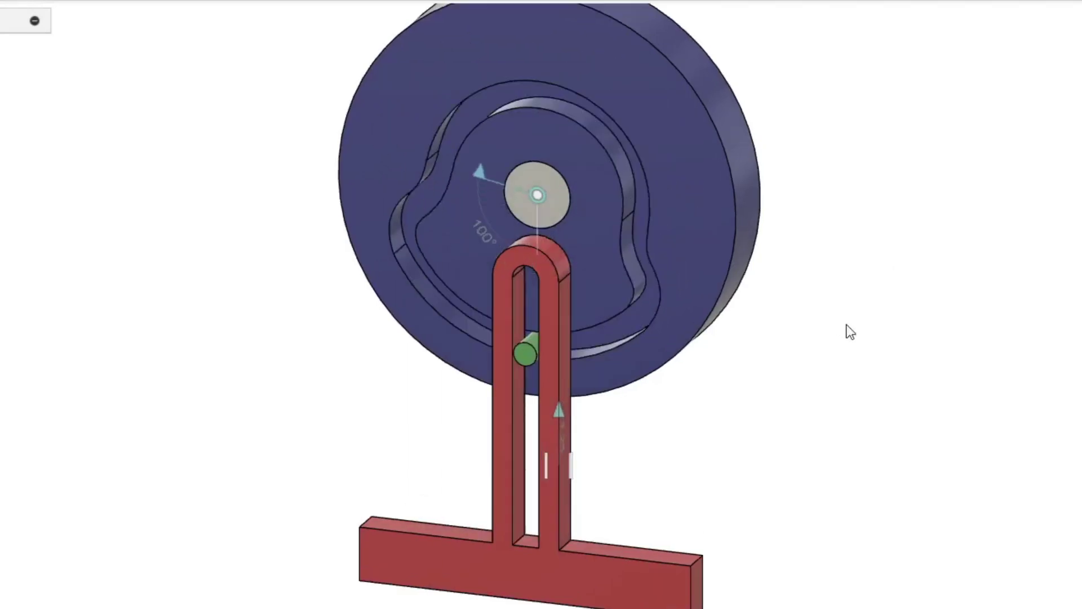
Zoom in and out and pan across the finished rotating cam mechanism.
scroll(853, 330, up, 1)
scroll(853, 390, up, 2)
scroll(268, 441, up, 1)
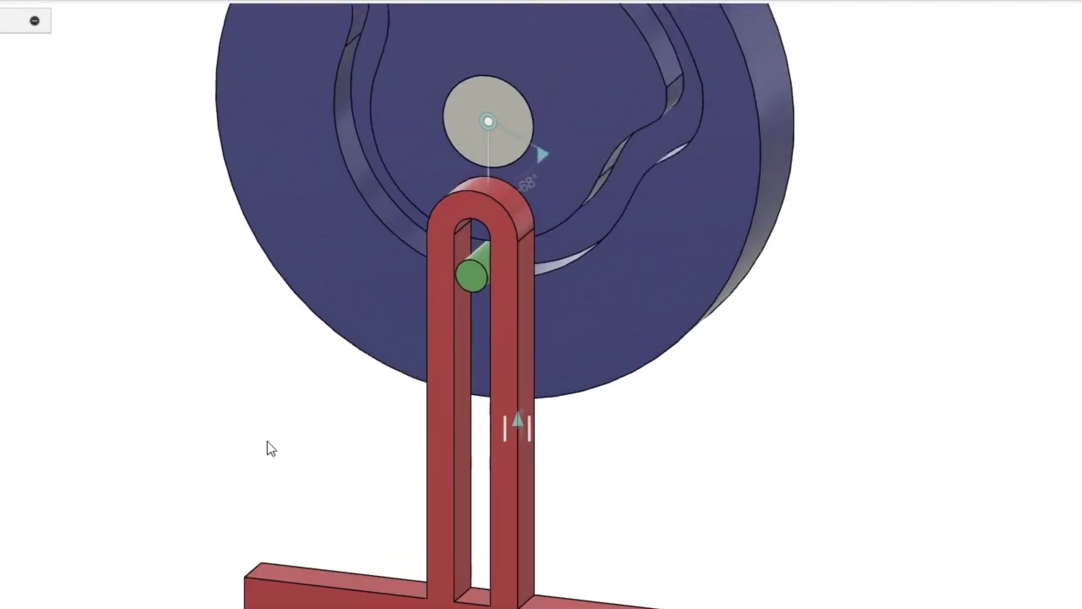
scroll(267, 441, up, 1)
scroll(268, 438, down, 2)
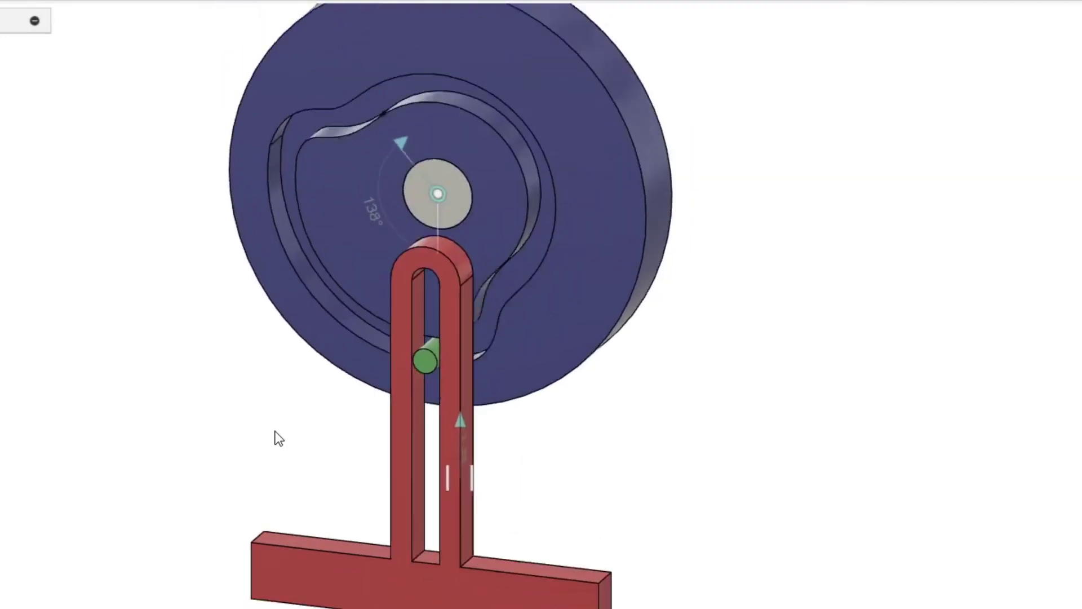
scroll(284, 431, down, 1)
mouse_move(335, 423)
middle_down()
mouse_move(475, 440)
mouse_move(451, 440)
middle_up()
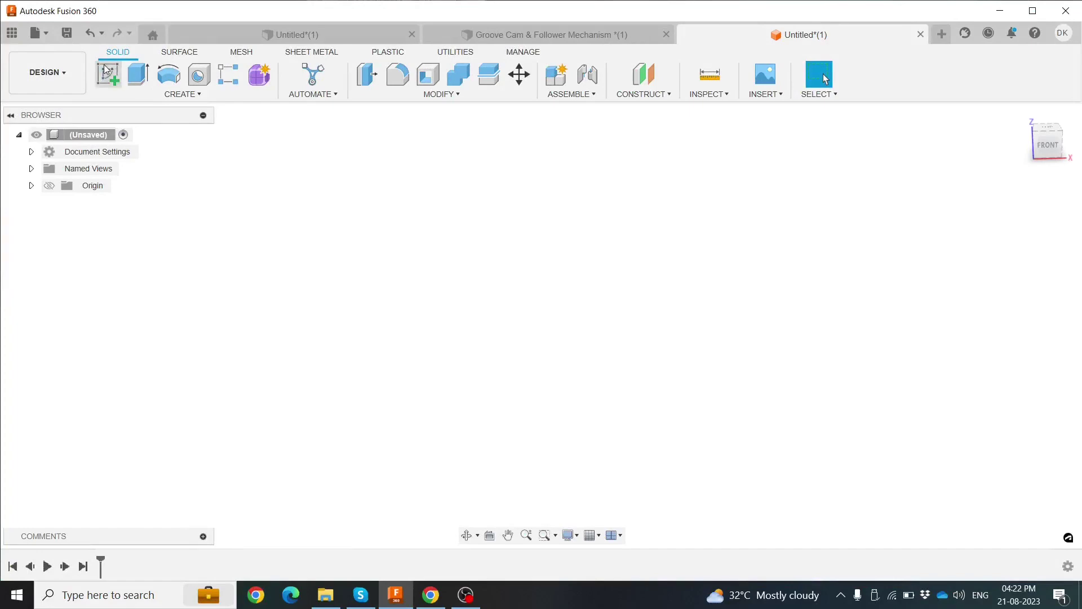
On the XZ front plane, sketch a Ø10 mm circle centred at the origin and finish the sketch.
click(107, 69)
click(730, 272)
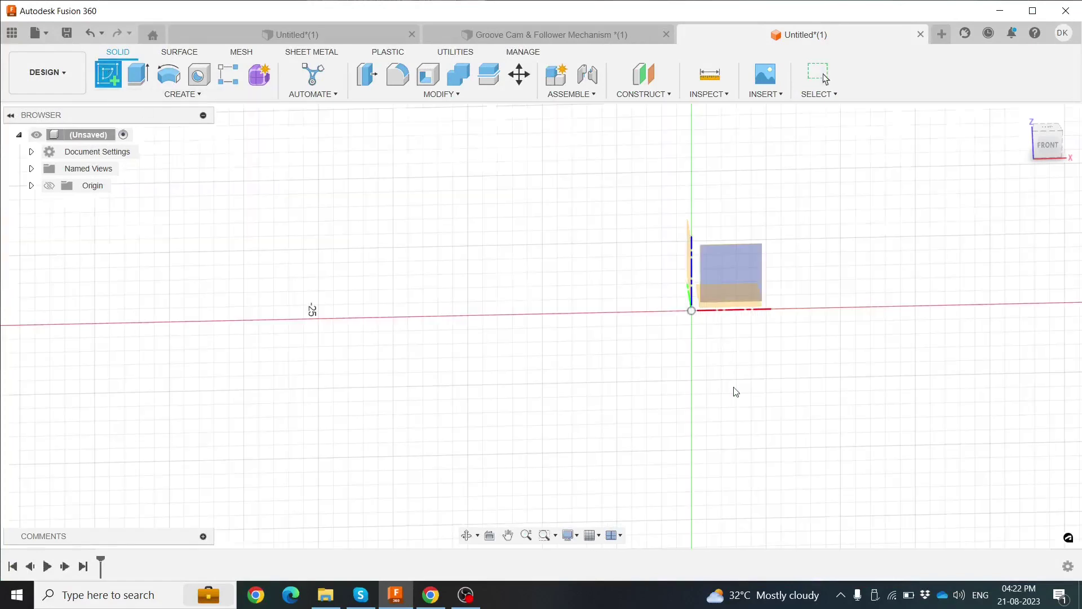
click(713, 266)
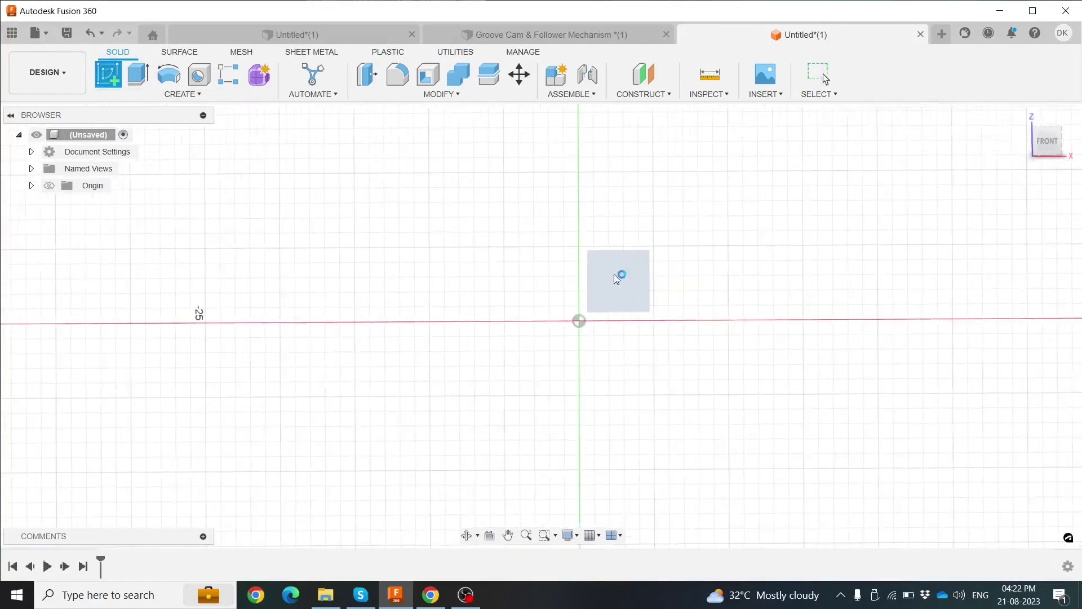
key(c)
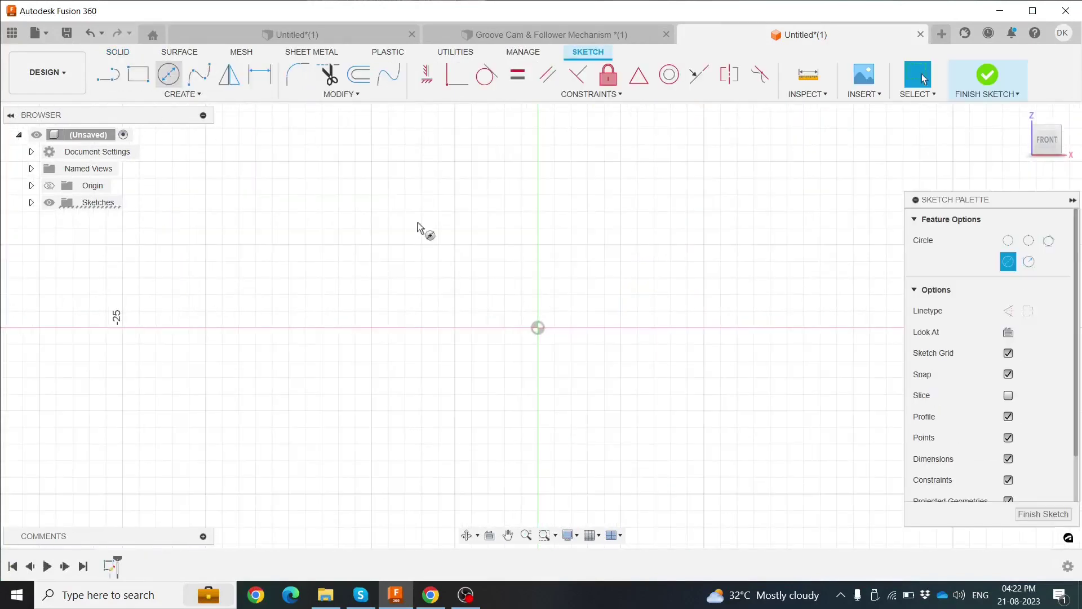
click(539, 328)
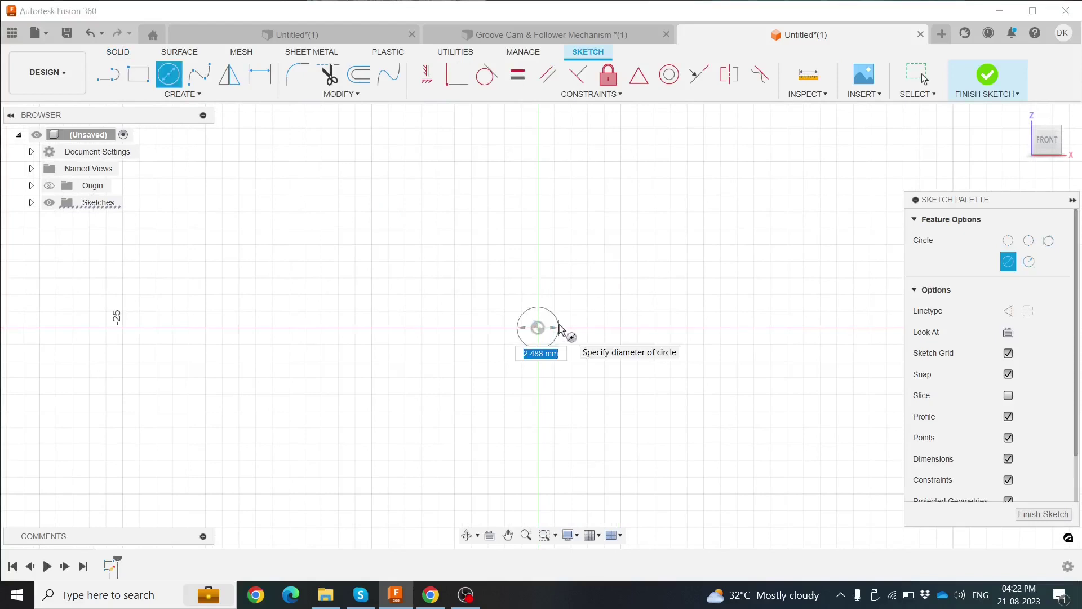
text(0)
key(Return)
key(Escape)
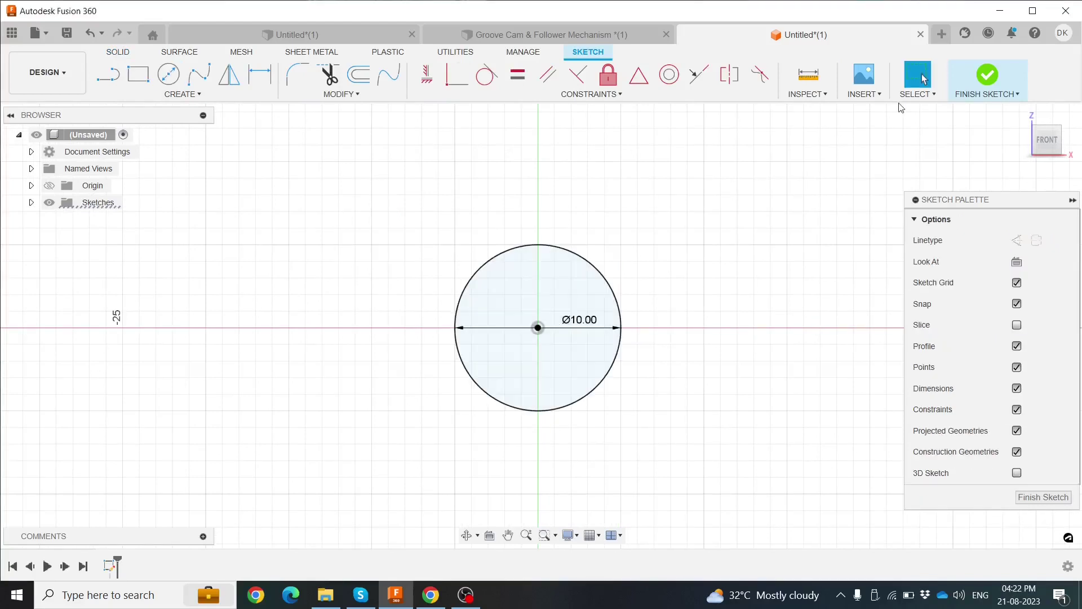
click(978, 79)
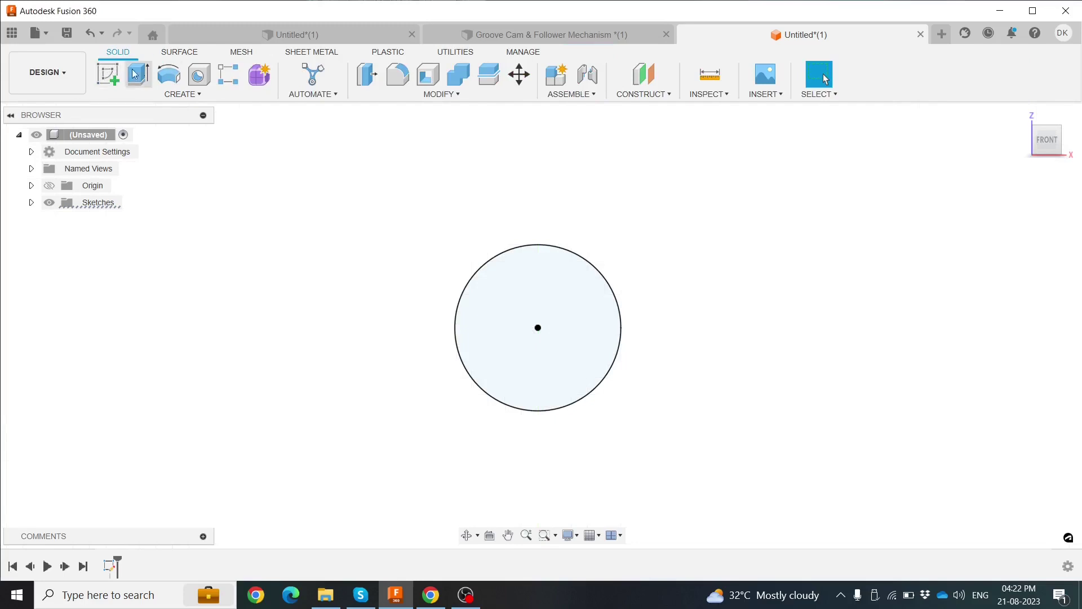
Extrude the Ø10 mm circle 25 mm into a solid cylinder, then return to Home view.
key(e)
click(508, 307)
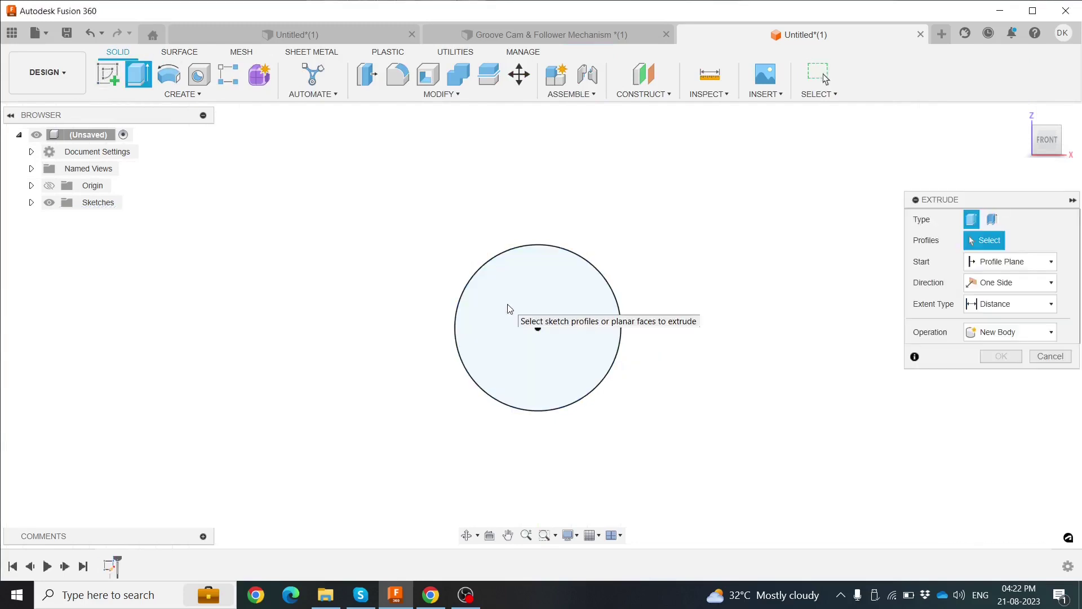
drag(505, 305, 432, 331)
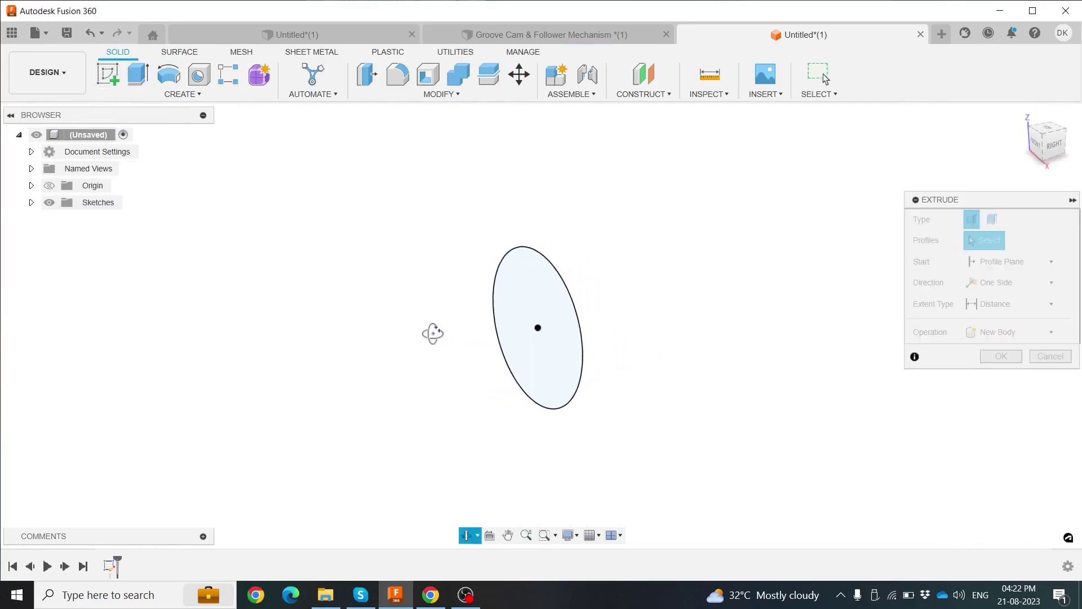
key(Escape)
click(509, 302)
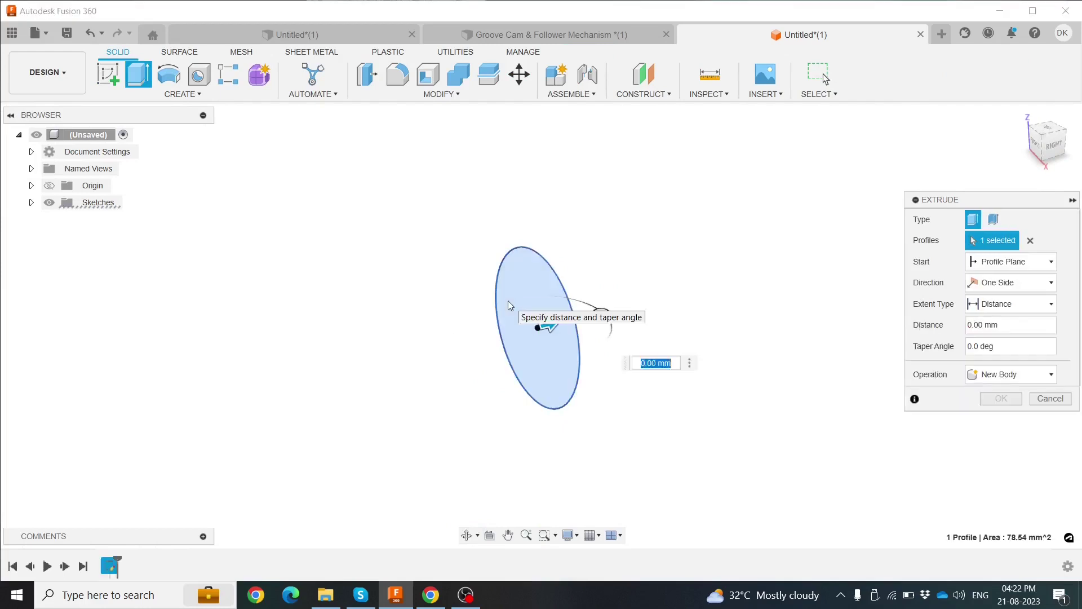
text(2)
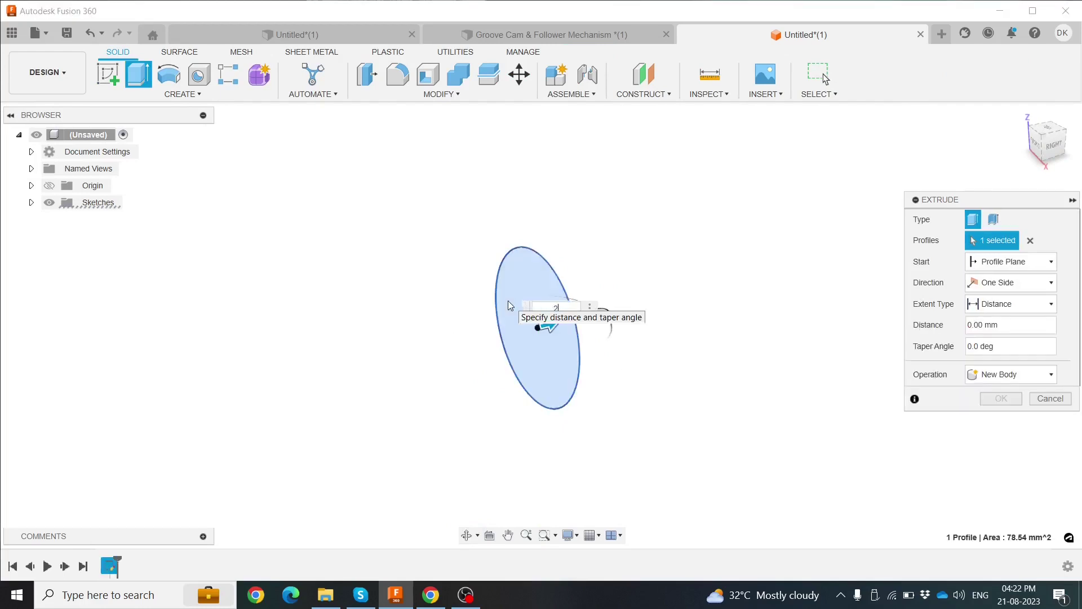
text(5)
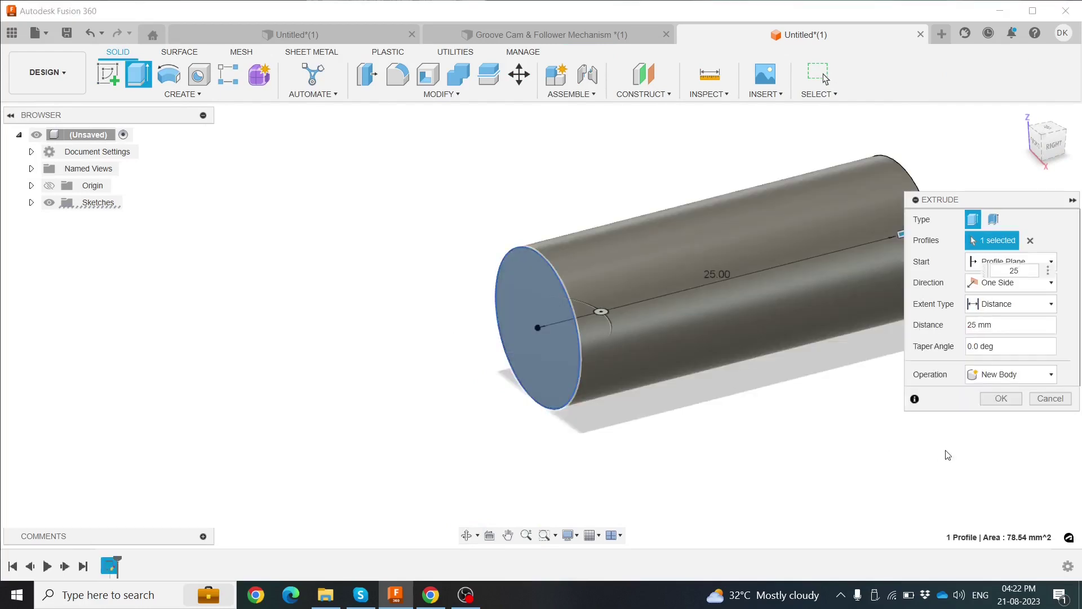
click(982, 400)
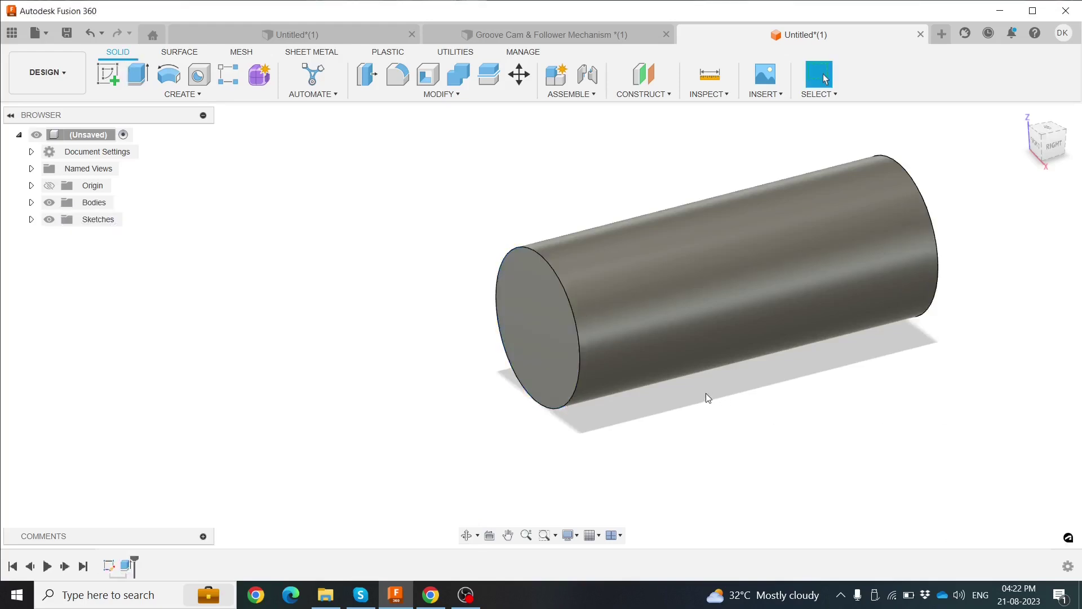
scroll(709, 398, down, 3)
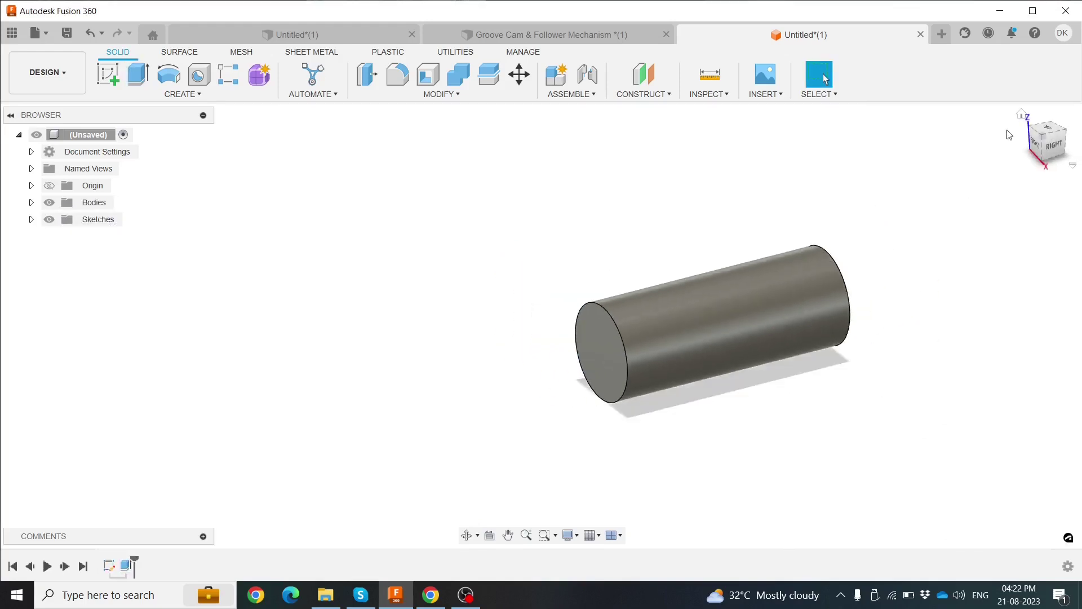
click(1021, 116)
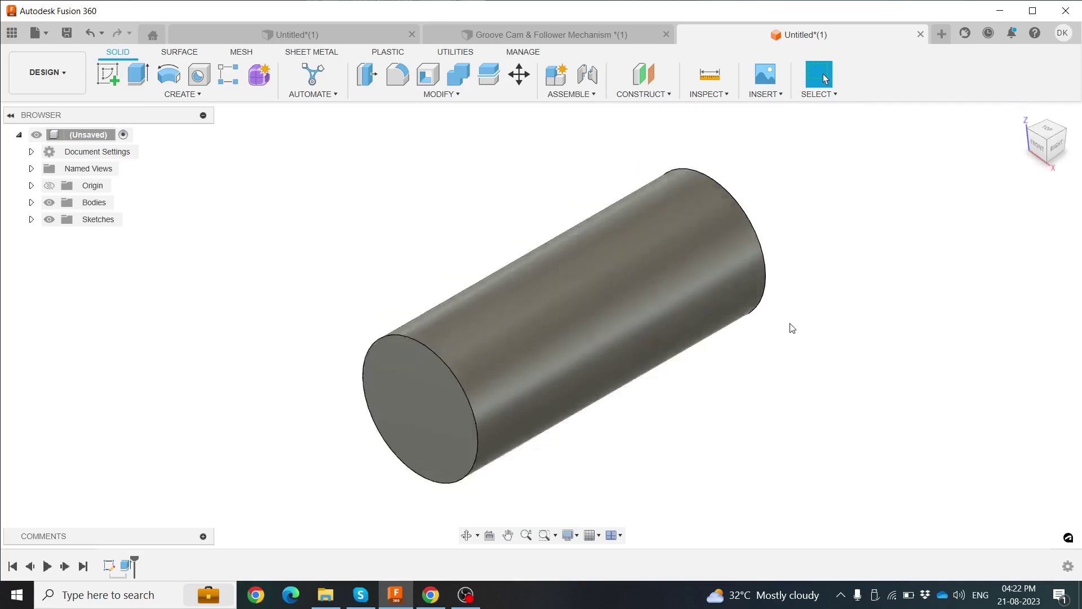
middle_drag(858, 391, 875, 363)
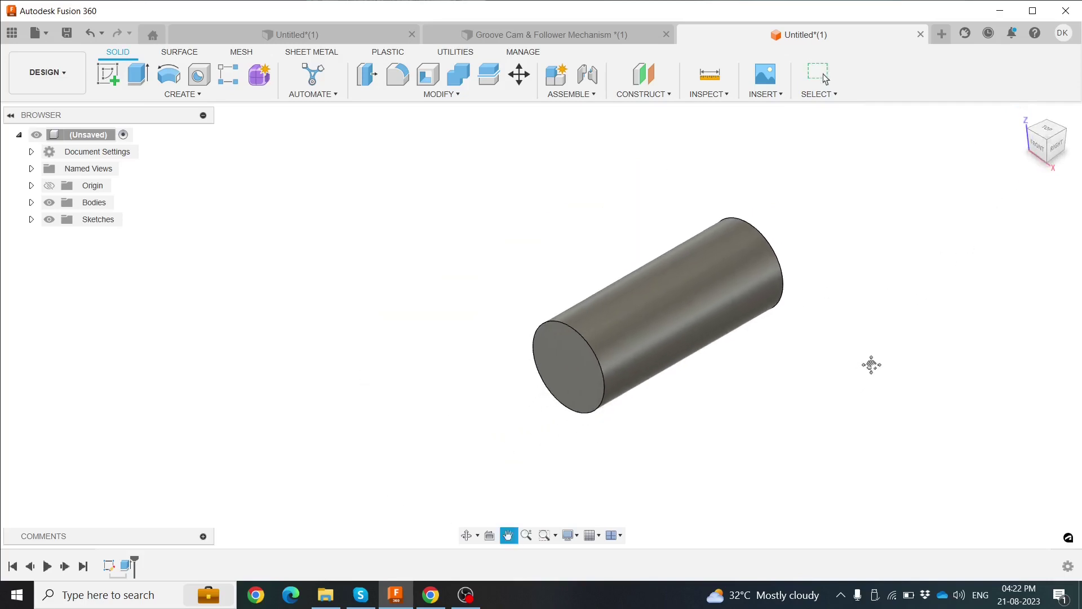
shift+middle_drag(773, 353, 797, 322)
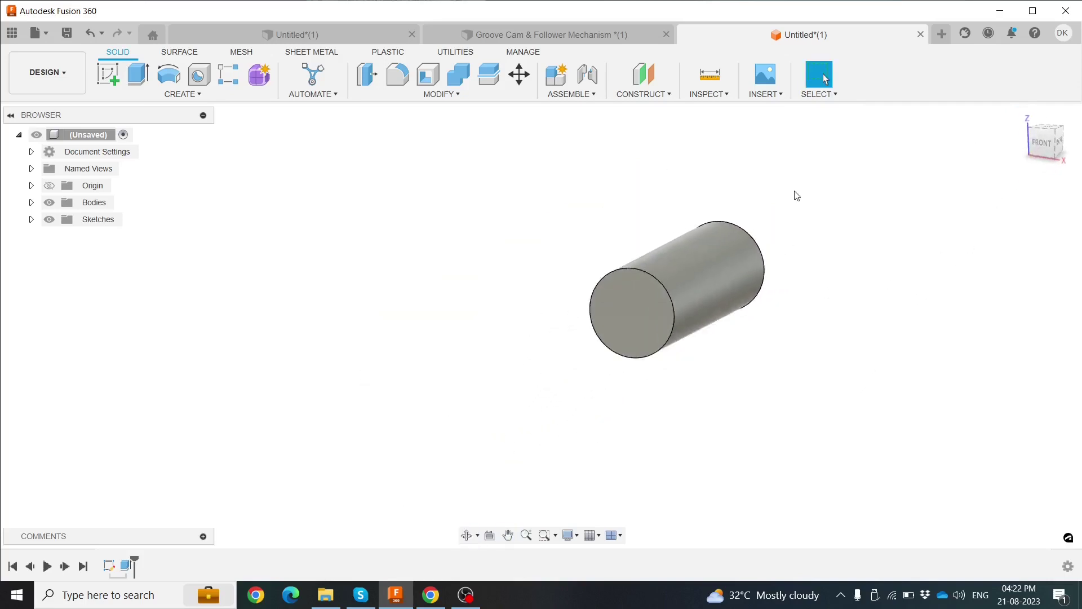
middle_drag(793, 193, 687, 280)
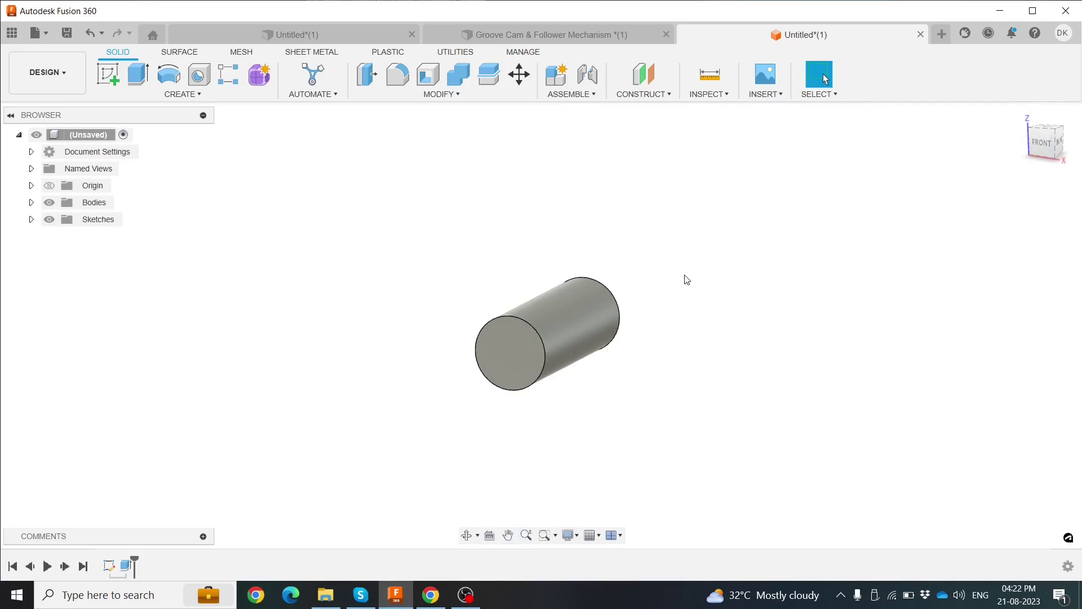
Create and activate a new component and start a sketch on its front plane.
click(557, 79)
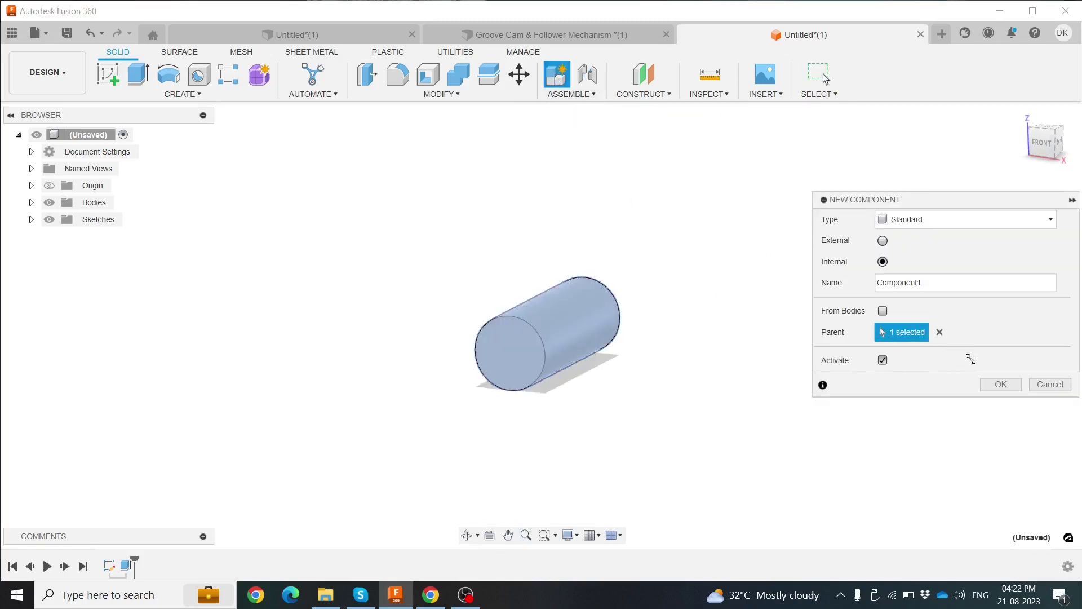
click(992, 385)
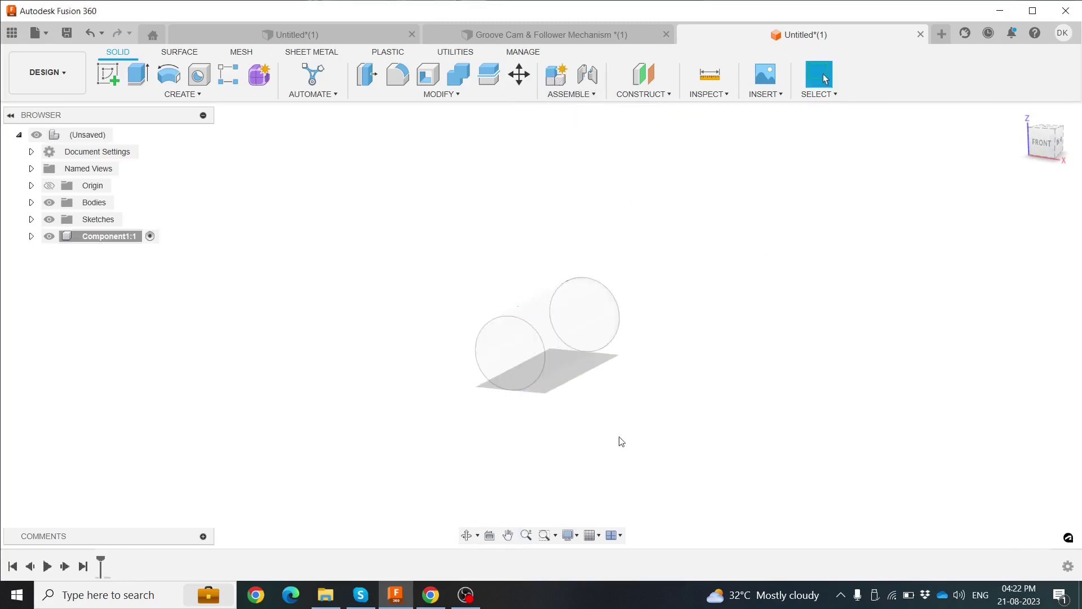
click(103, 73)
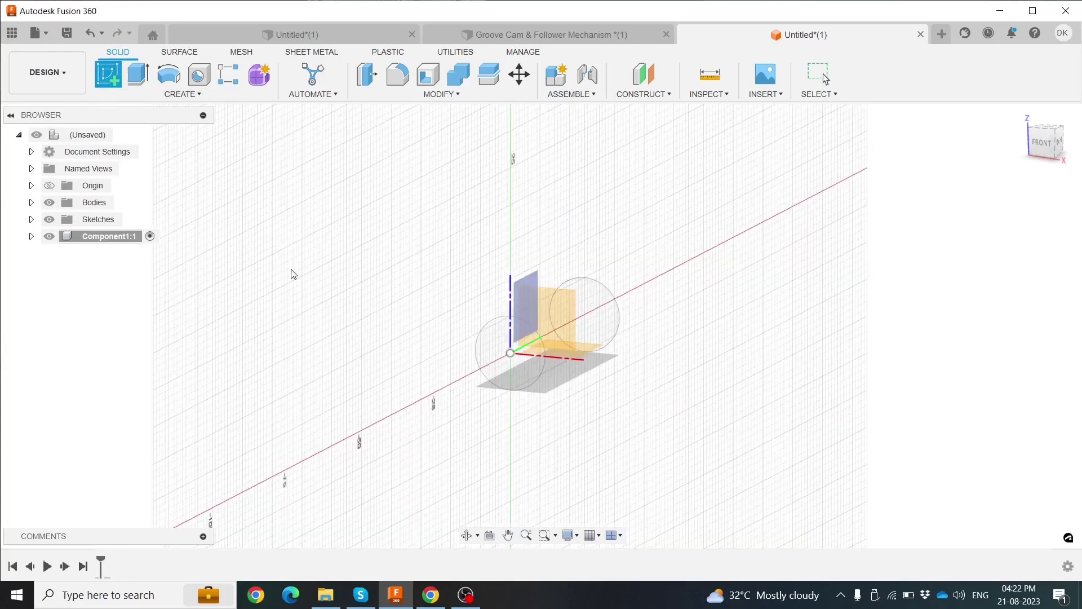
click(499, 346)
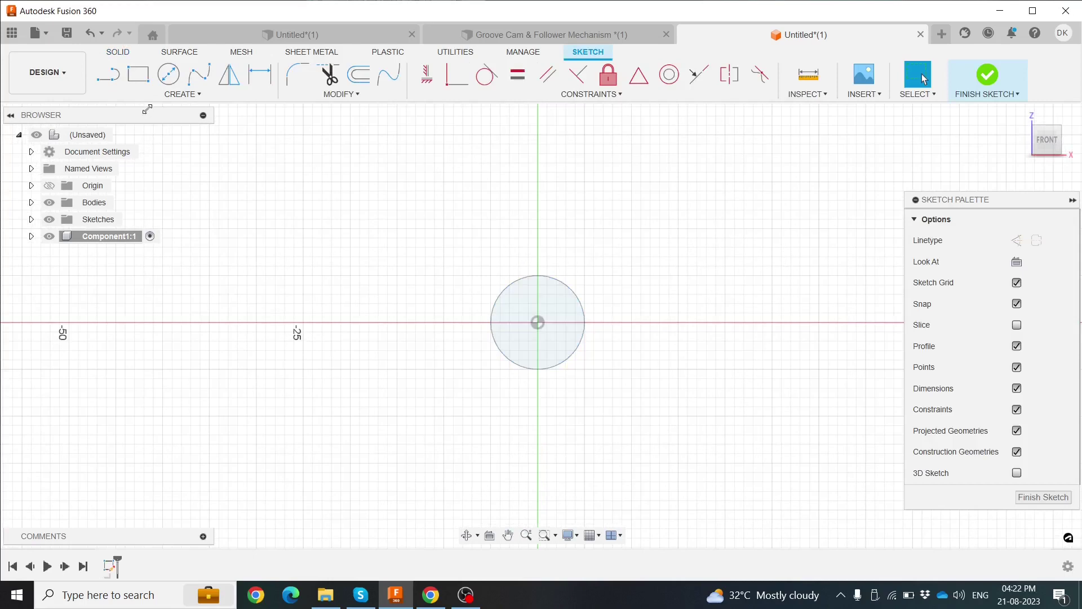
Draw two concentric centre-diameter circles at the origin.
click(169, 74)
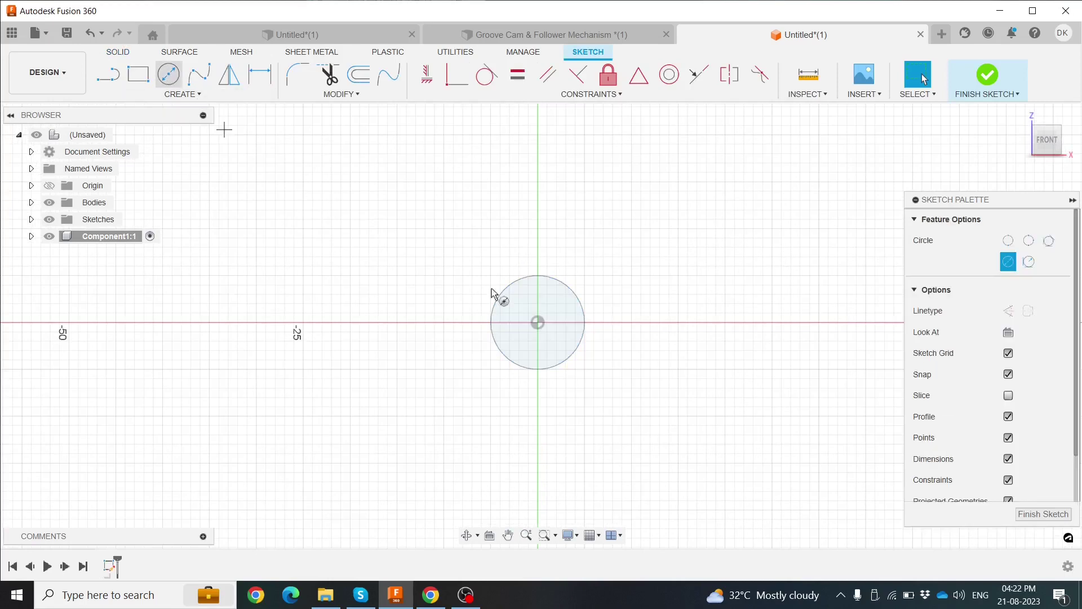
click(538, 322)
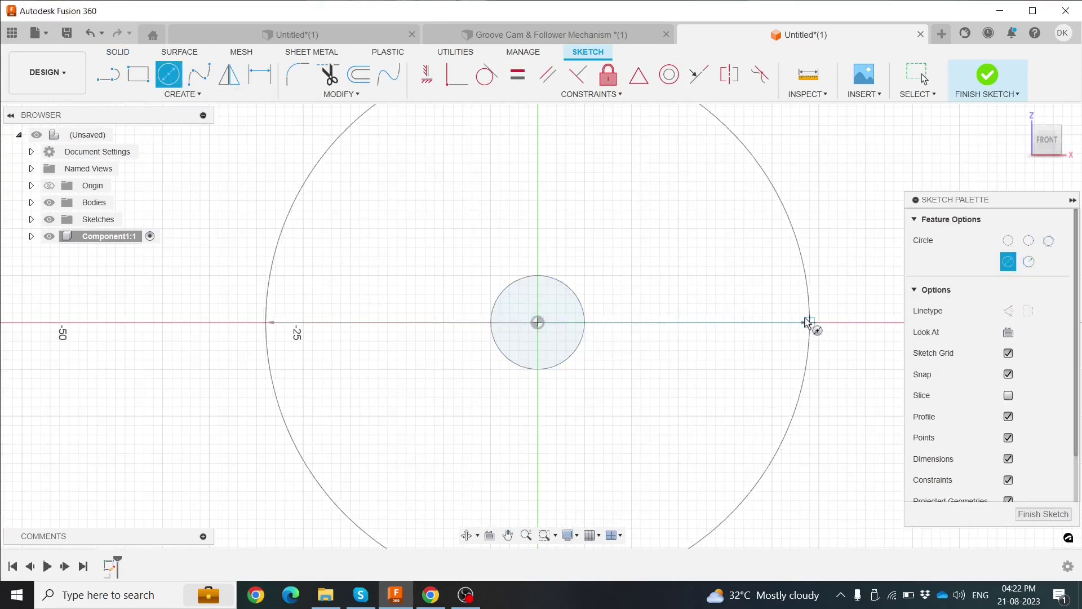
click(807, 322)
click(538, 322)
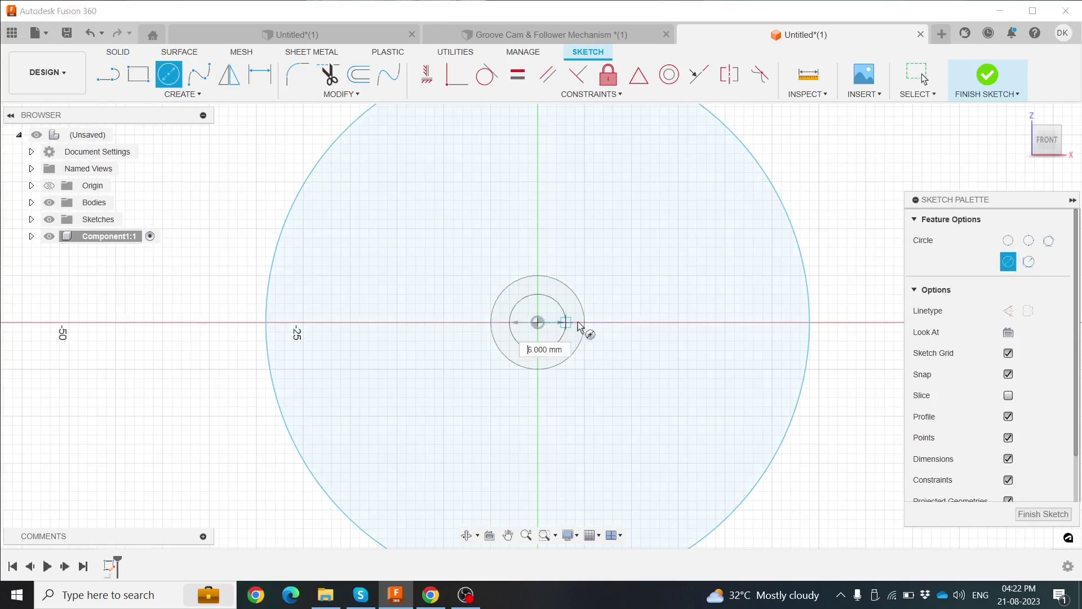
scroll(584, 326, down, 3)
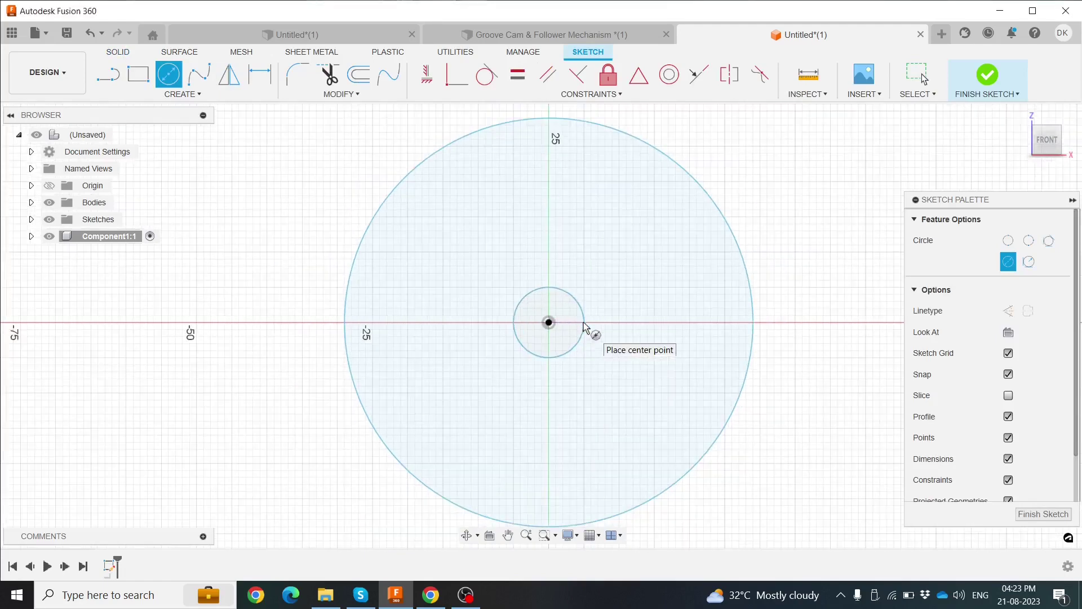
scroll(584, 326, down, 2)
middle_drag(555, 323, 528, 327)
scroll(544, 324, up, 1)
scroll(544, 324, up, 2)
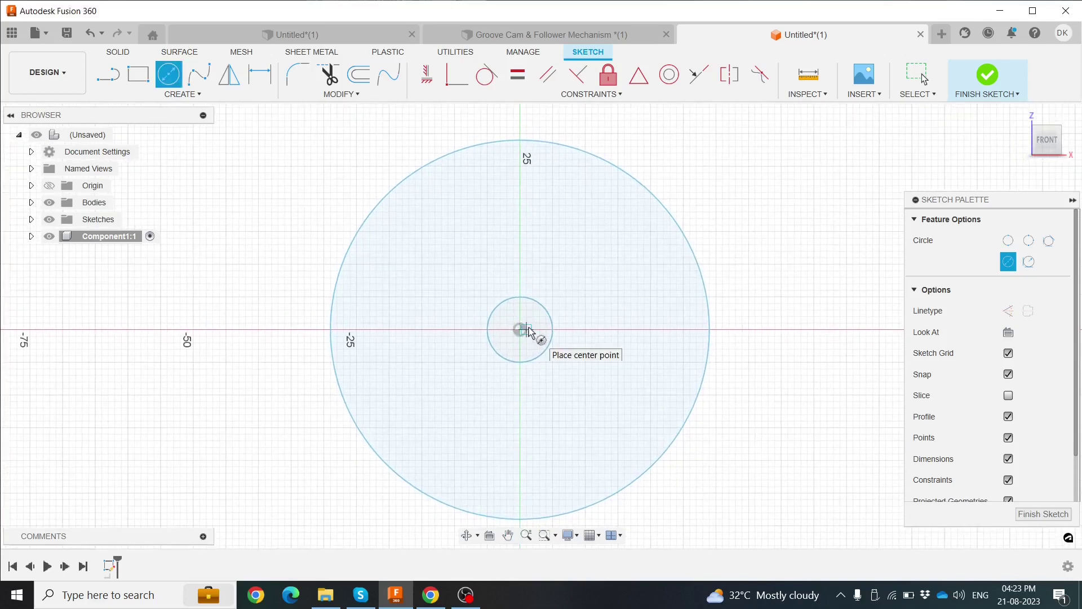
scroll(529, 331, down, 1)
scroll(529, 330, up, 1)
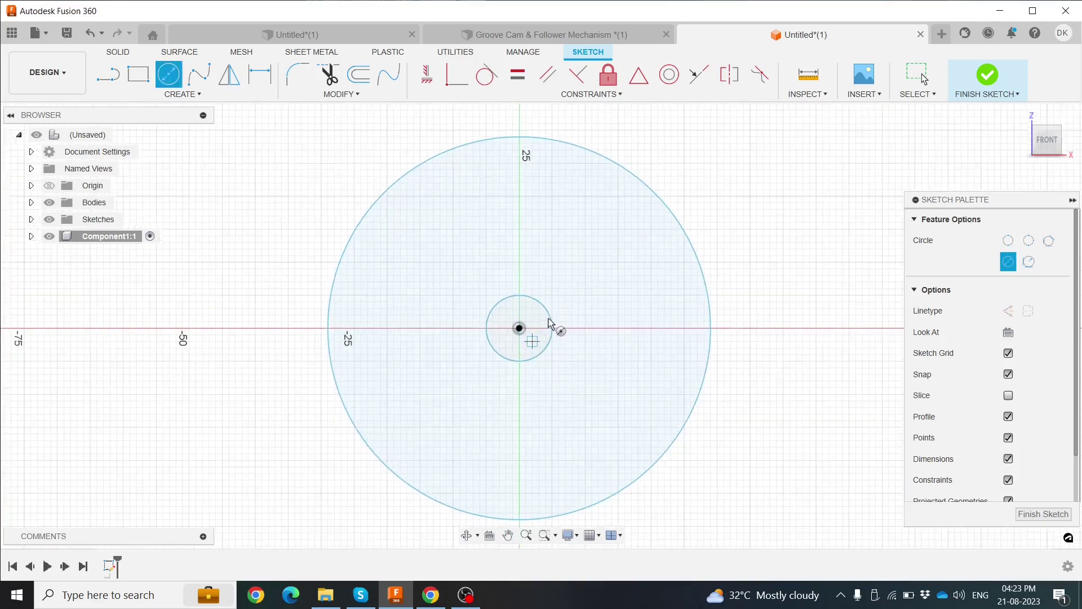
scroll(551, 321, up, 1)
scroll(567, 320, up, 1)
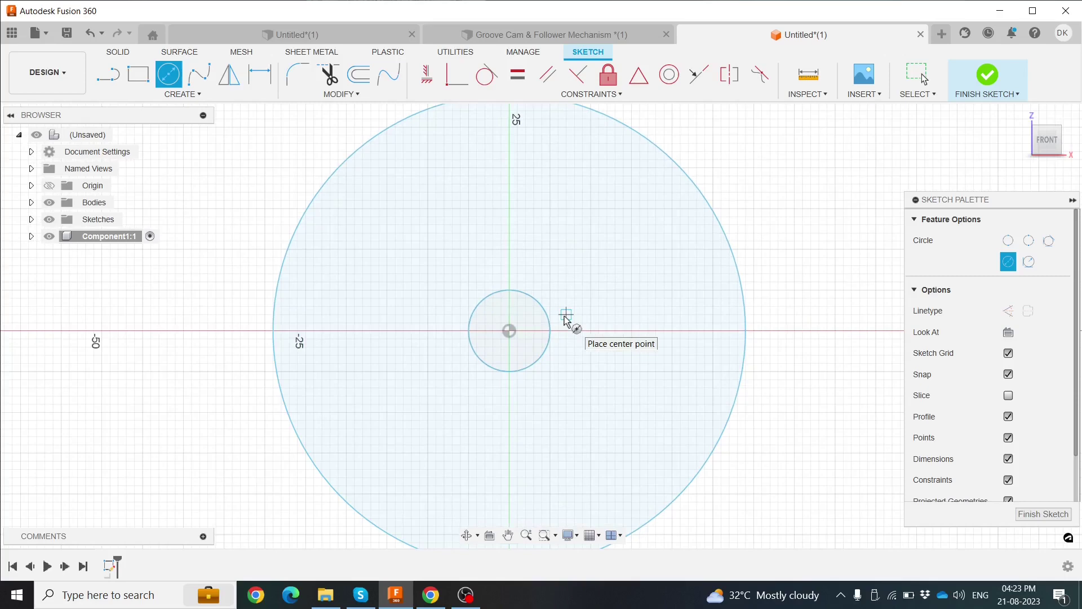
Dimension the outer circle to Ø60 mm and the centre hole to Ø10 mm, then finish the sketch.
click(260, 75)
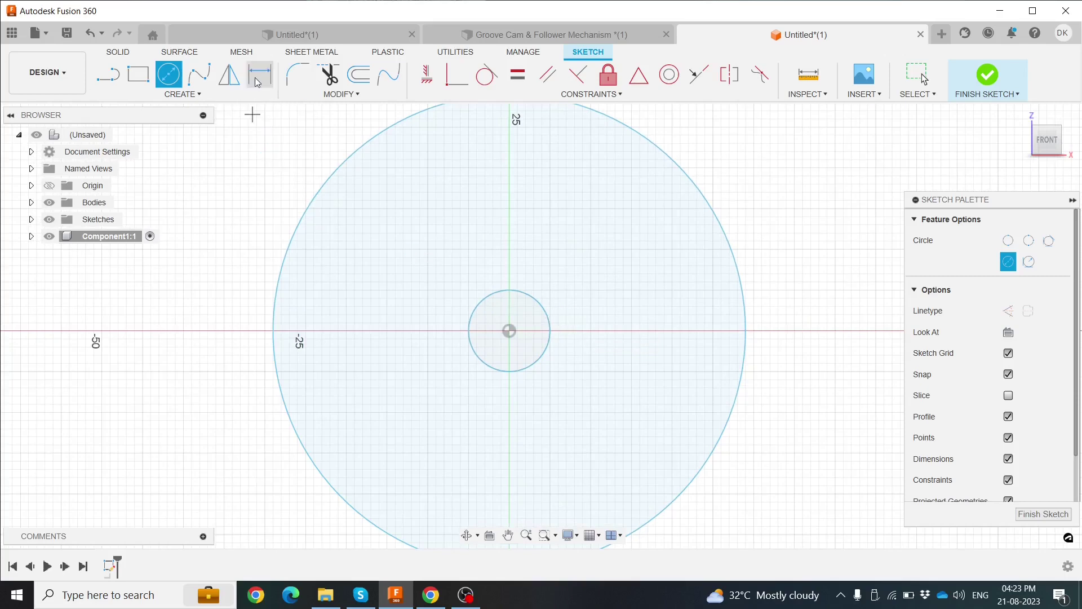
click(301, 217)
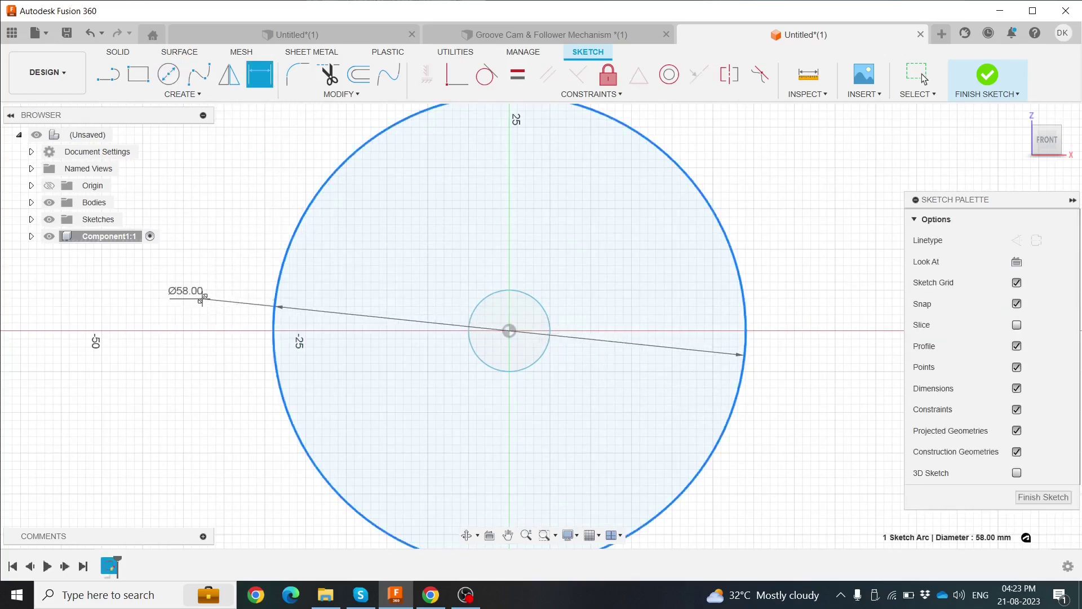
click(204, 301)
text(60)
key(Return)
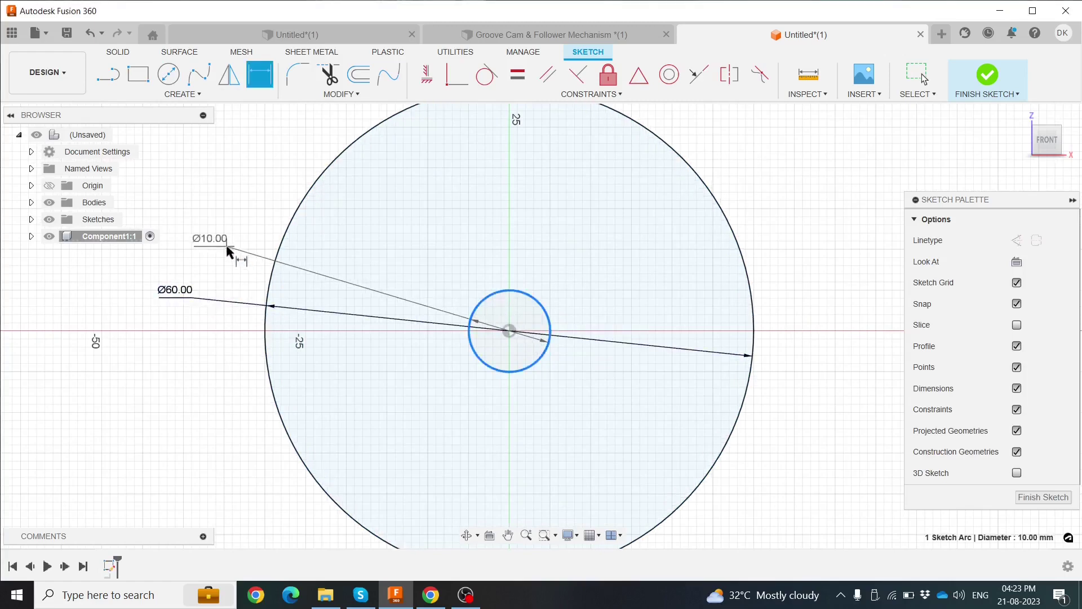
click(228, 250)
key(Return)
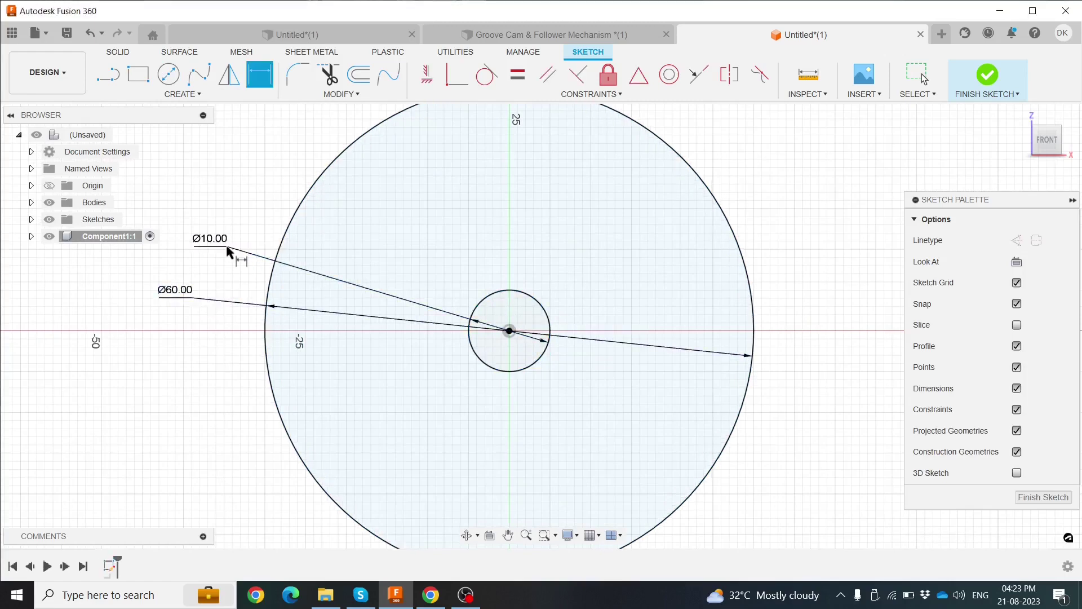
double_click(213, 243)
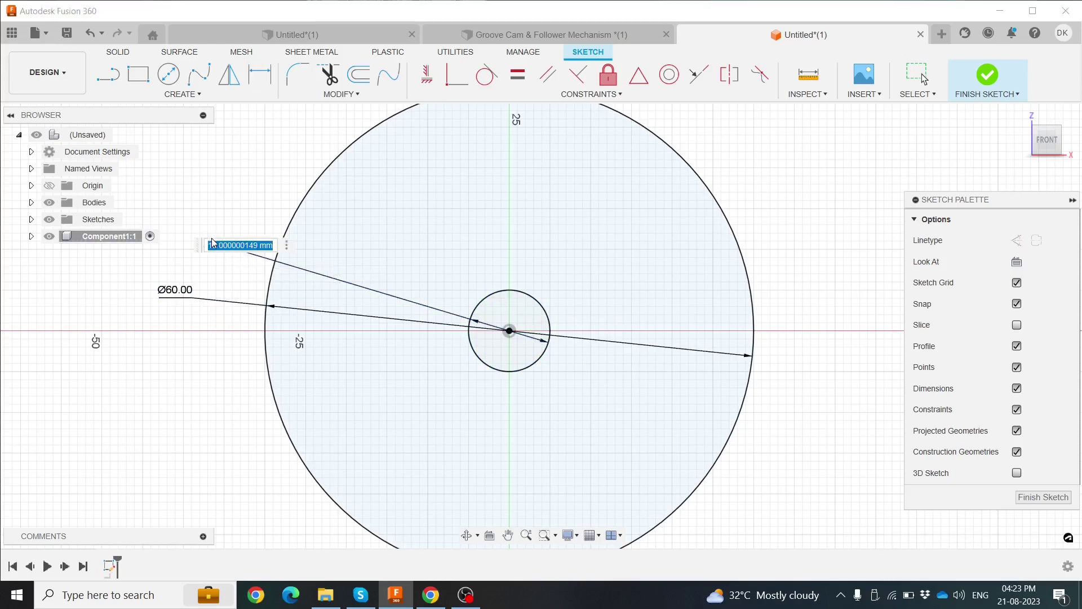
text(10)
key(Return)
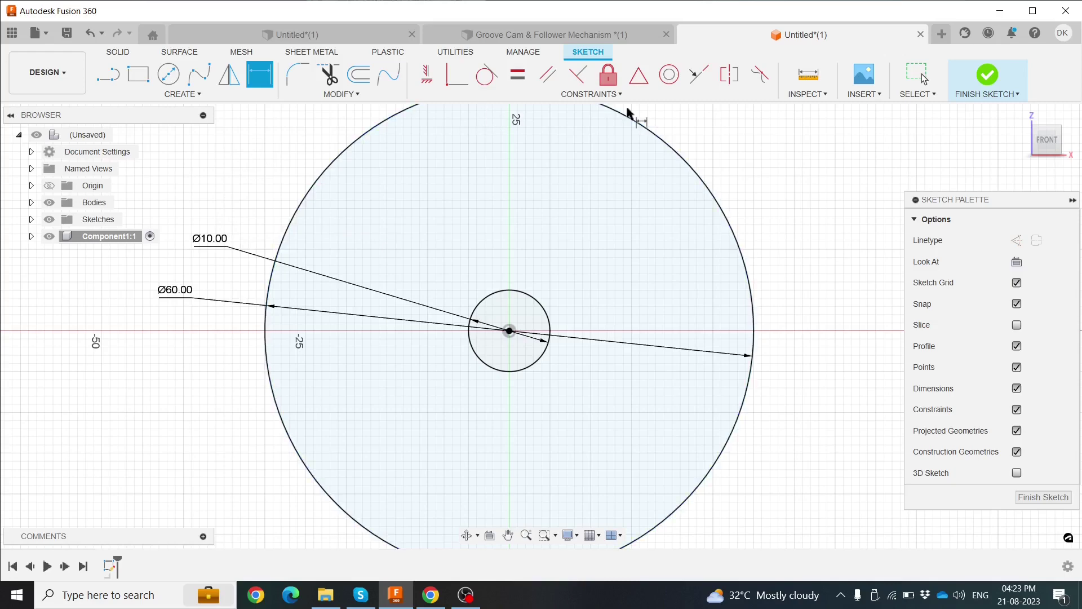
click(988, 79)
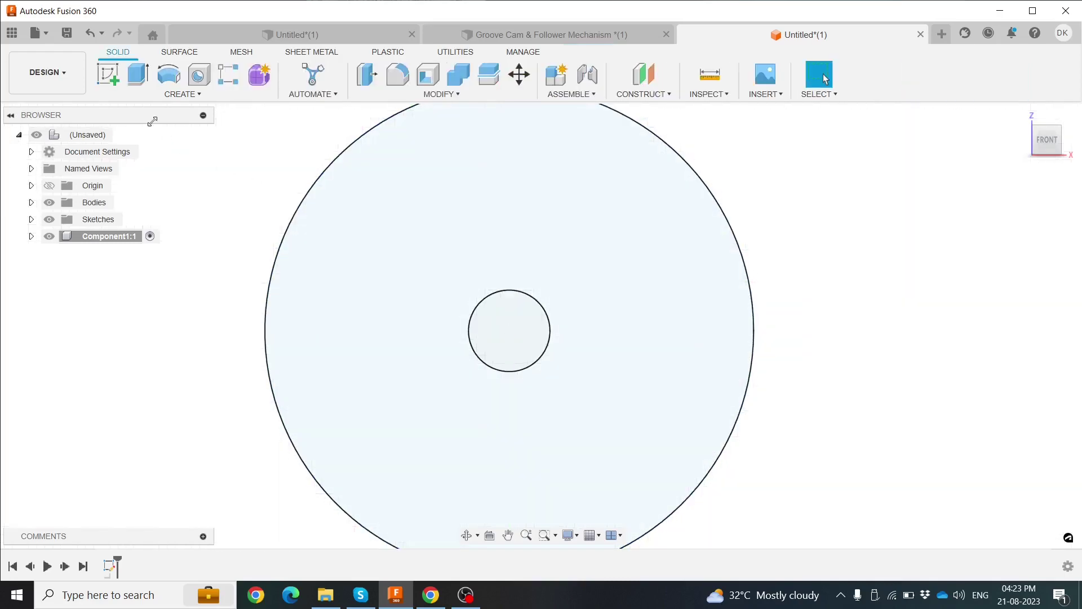
Extrude the ring between the Ø60 and Ø10 circles -10 mm into a disc with a centre hole.
click(139, 75)
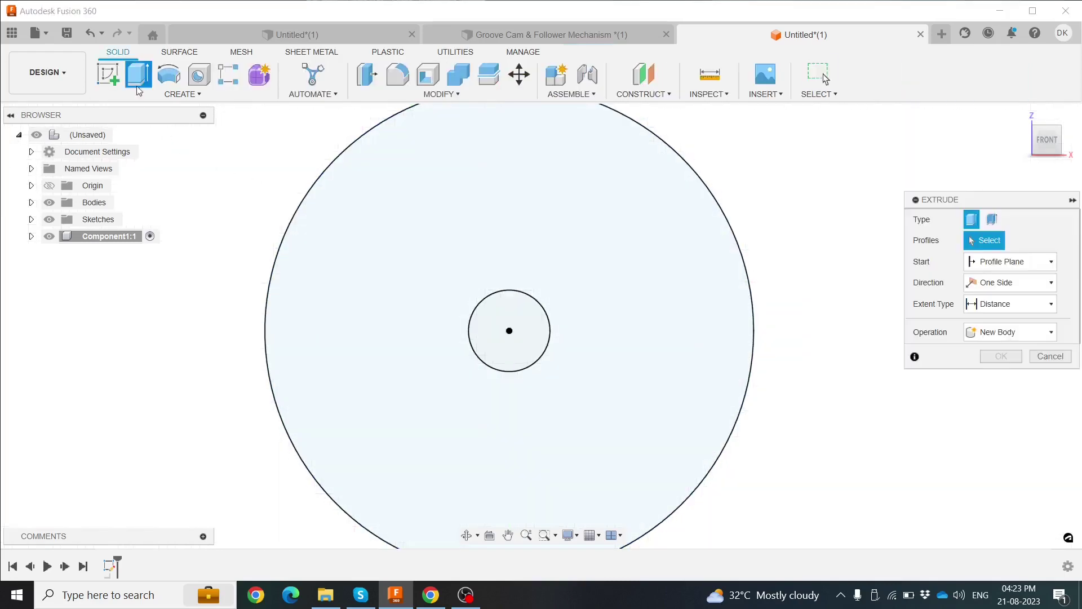
click(336, 283)
mouse_move(336, 283)
shift+middle_down()
mouse_move(282, 291)
mouse_move(473, 364)
shift+middle_up()
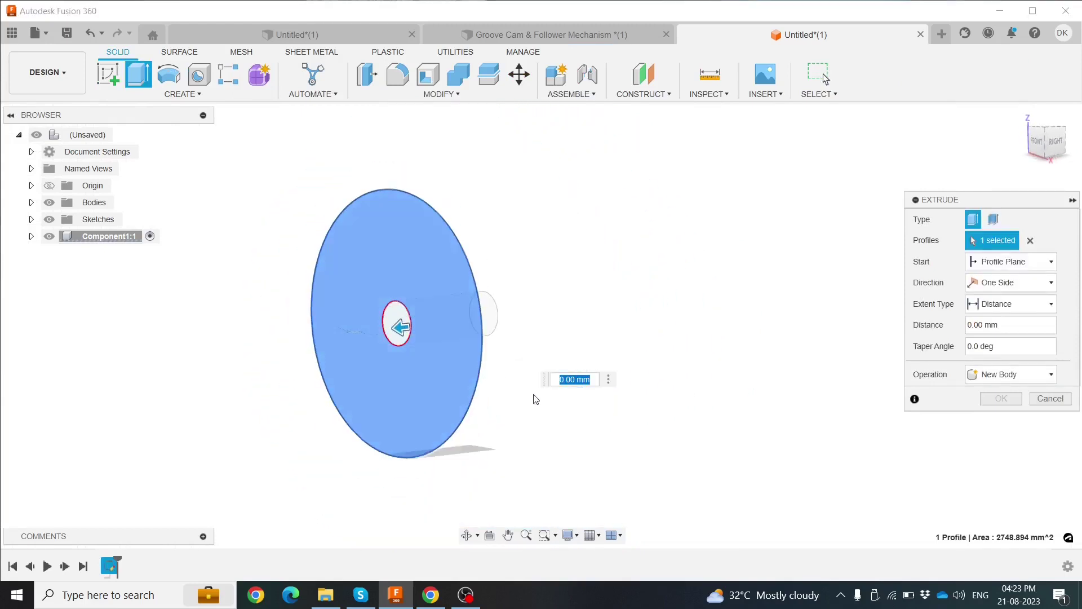
text(10)
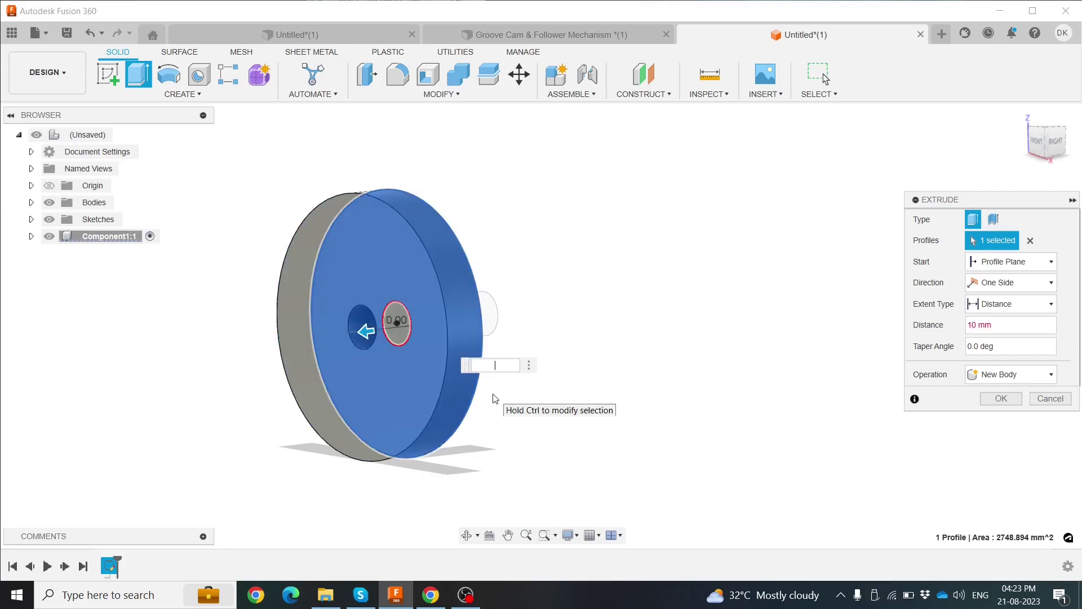
text(-10)
key(Return)
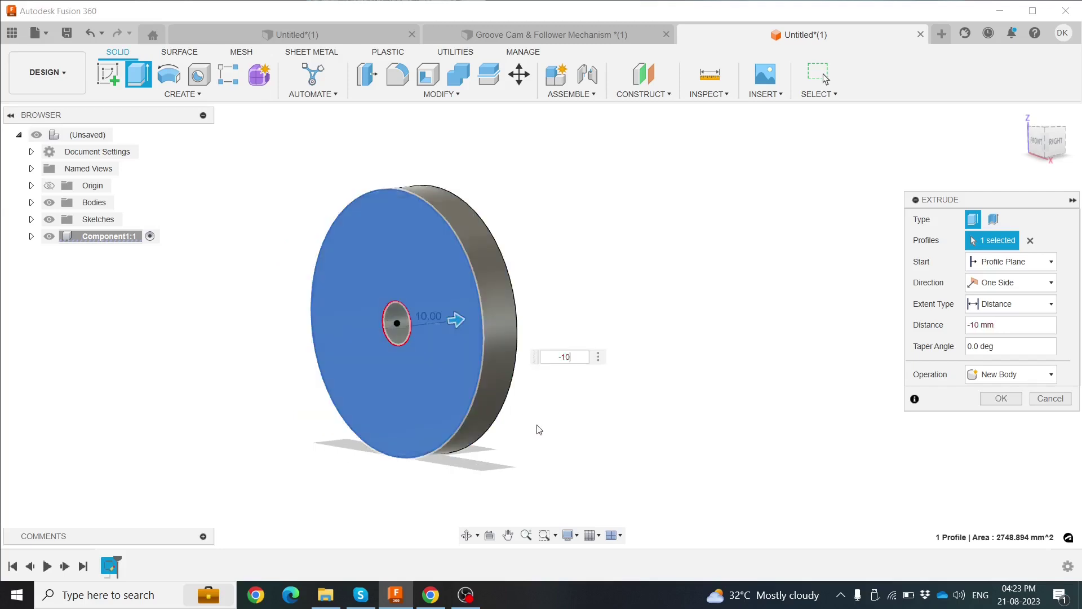
click(1001, 398)
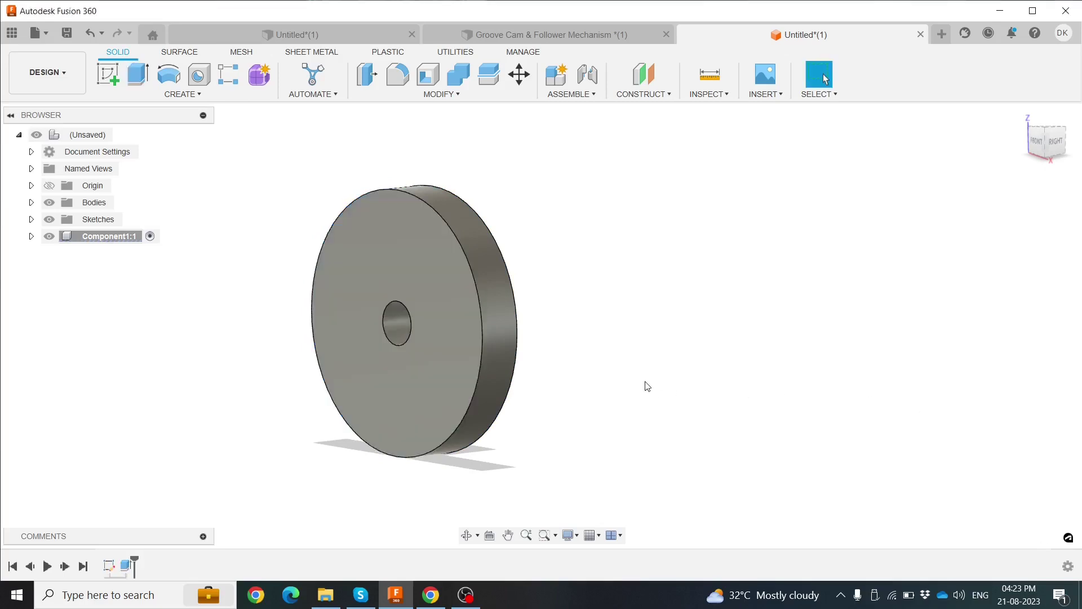
mouse_move(640, 376)
mouse_down()
mouse_move(573, 384)
mouse_move(692, 382)
mouse_up()
key(Escape)
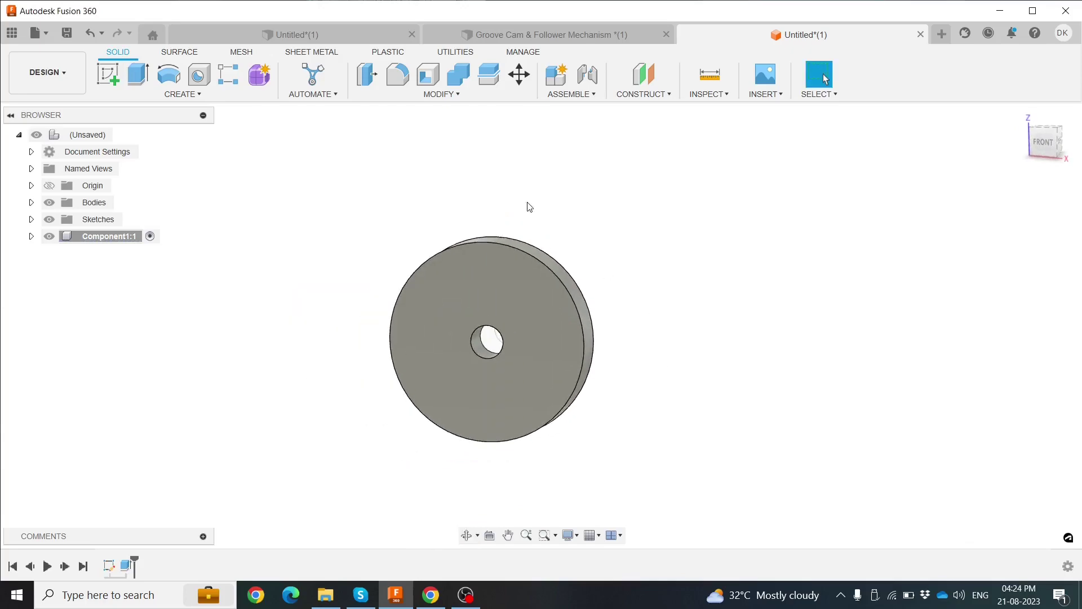
On the disc's front face, draw two origin-centred circles of about 46 mm and 26 mm diameter.
click(110, 76)
click(464, 328)
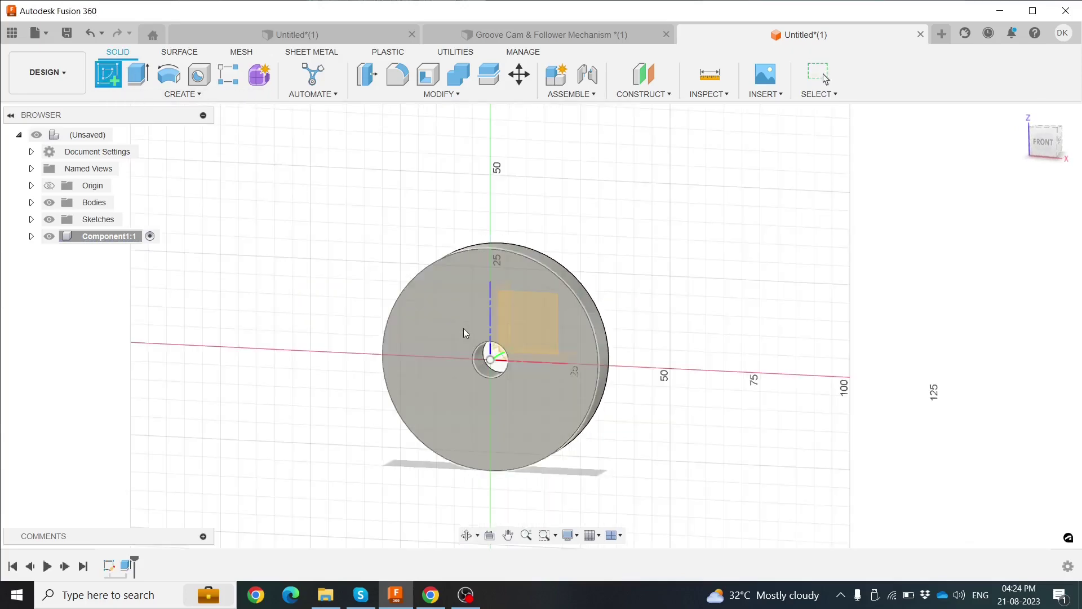
scroll(574, 326, up, 5)
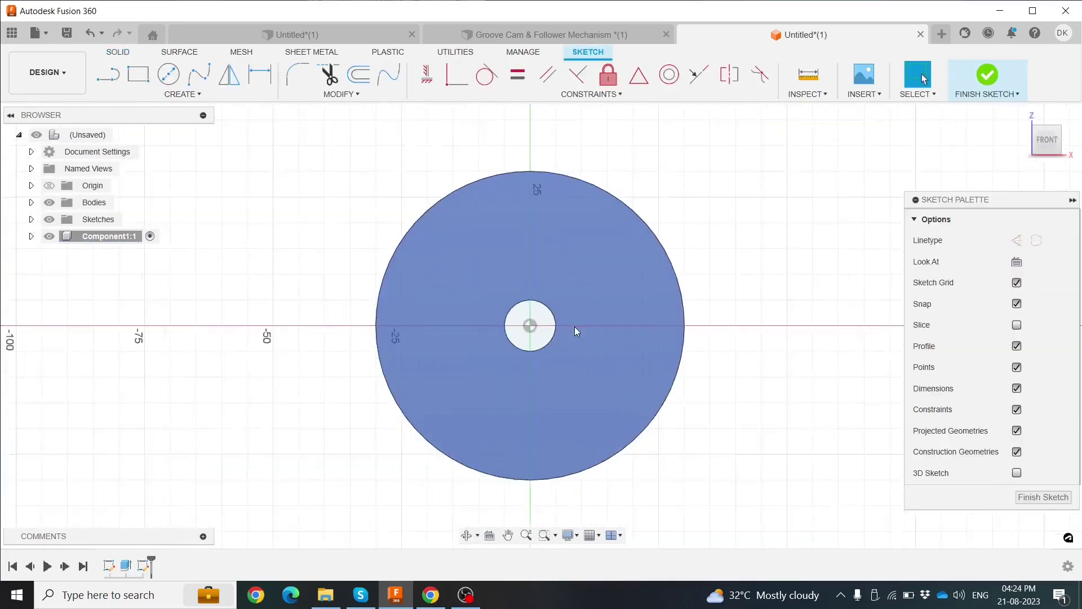
click(168, 74)
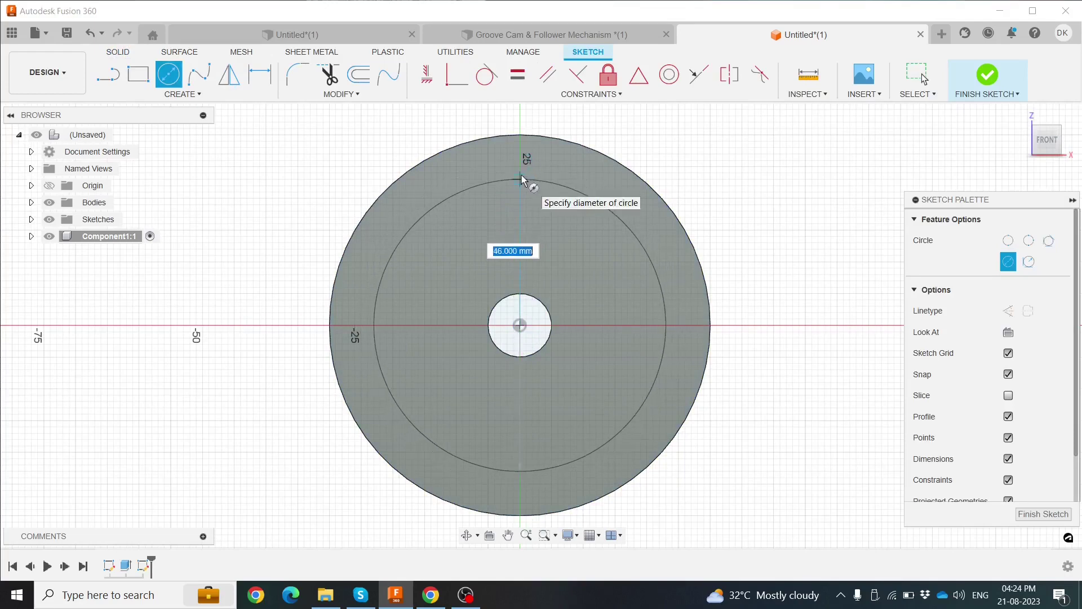
click(521, 180)
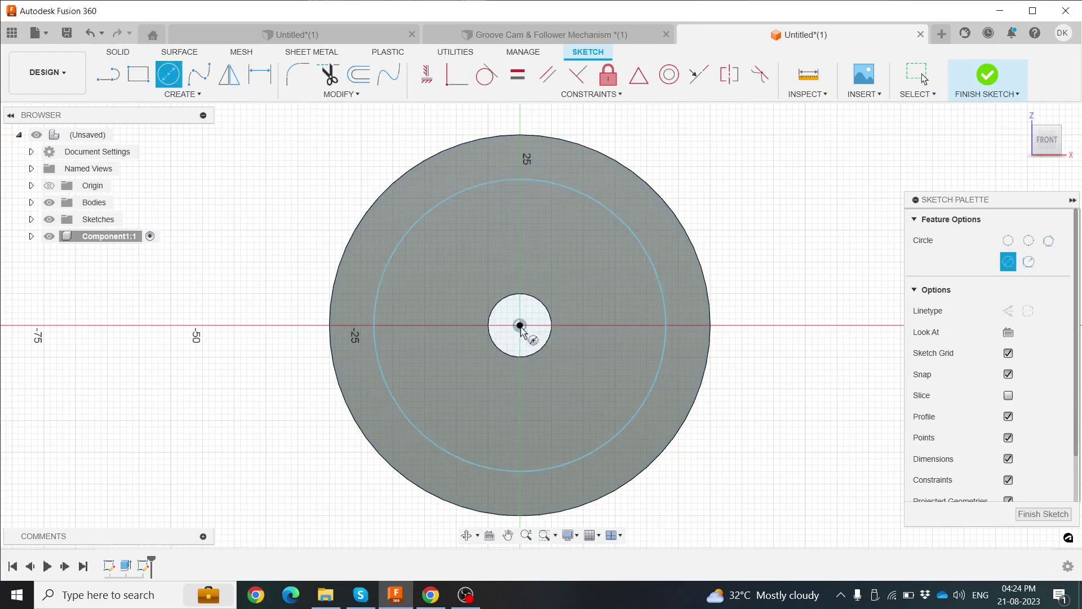
click(522, 414)
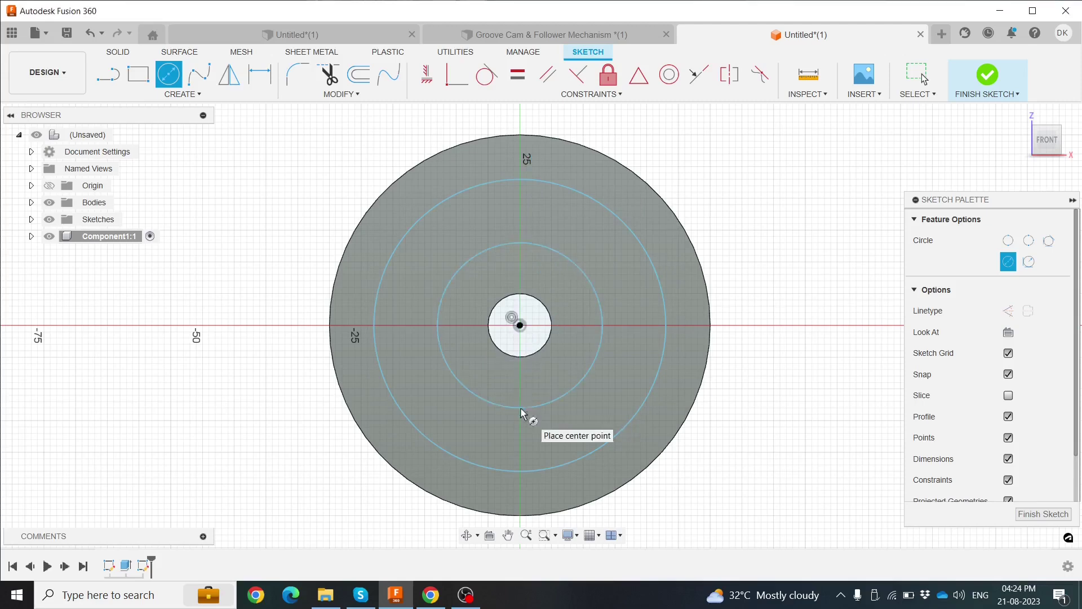
click(259, 74)
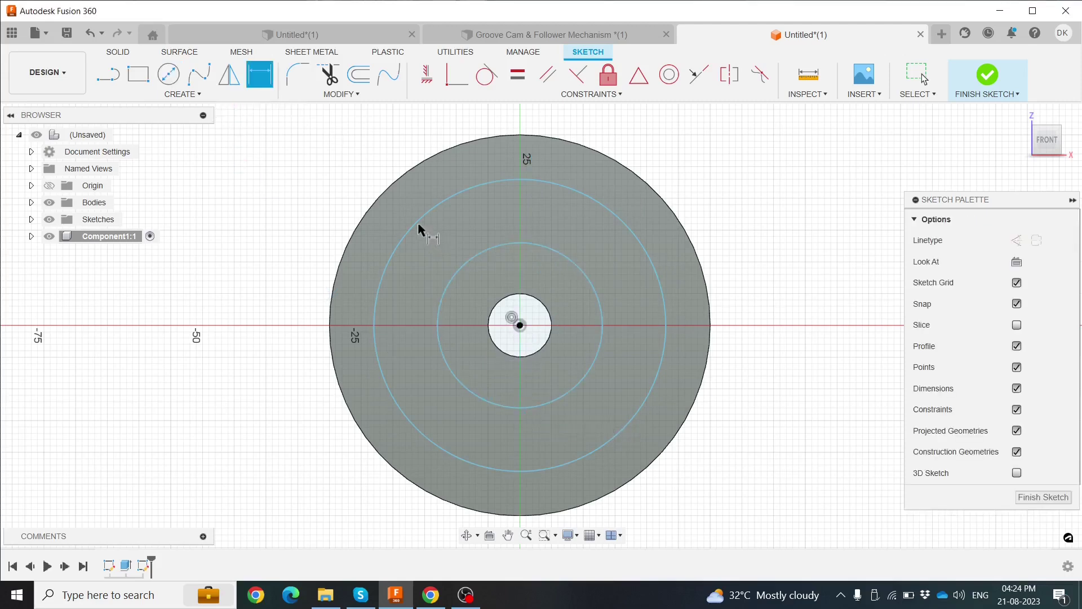
Dimension the larger new circle to Ø45 mm and the smaller to Ø30 mm, edited from 25.
click(418, 225)
click(276, 273)
text(45)
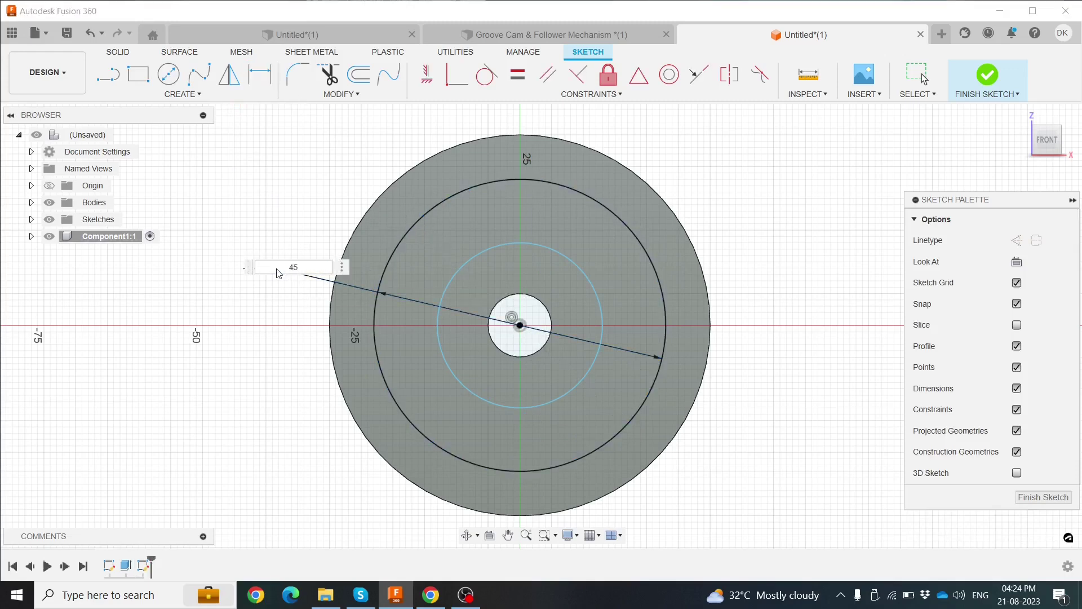
key(Return)
click(488, 407)
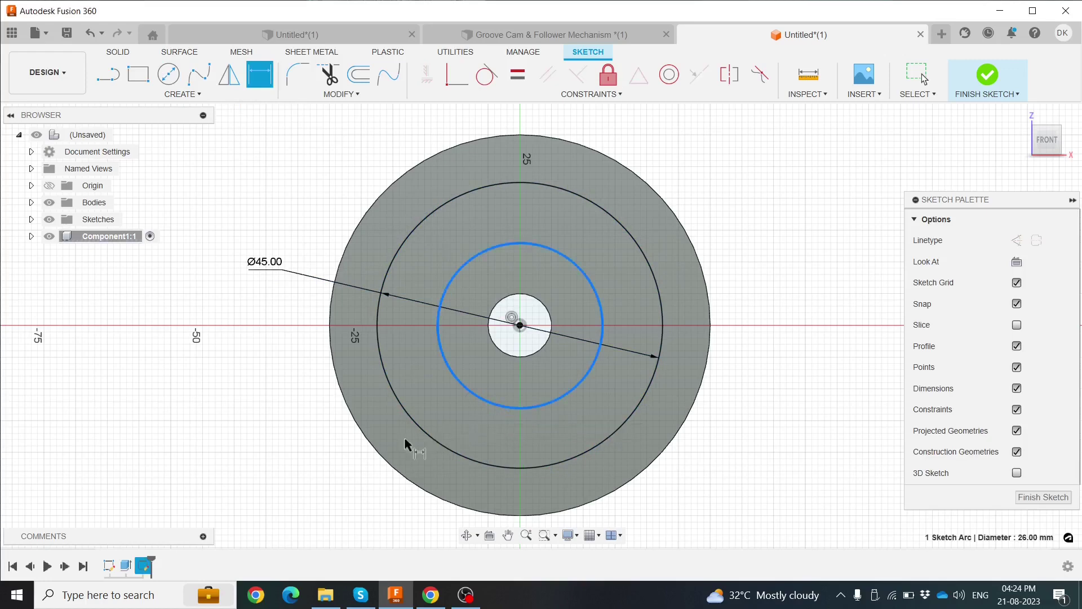
click(326, 457)
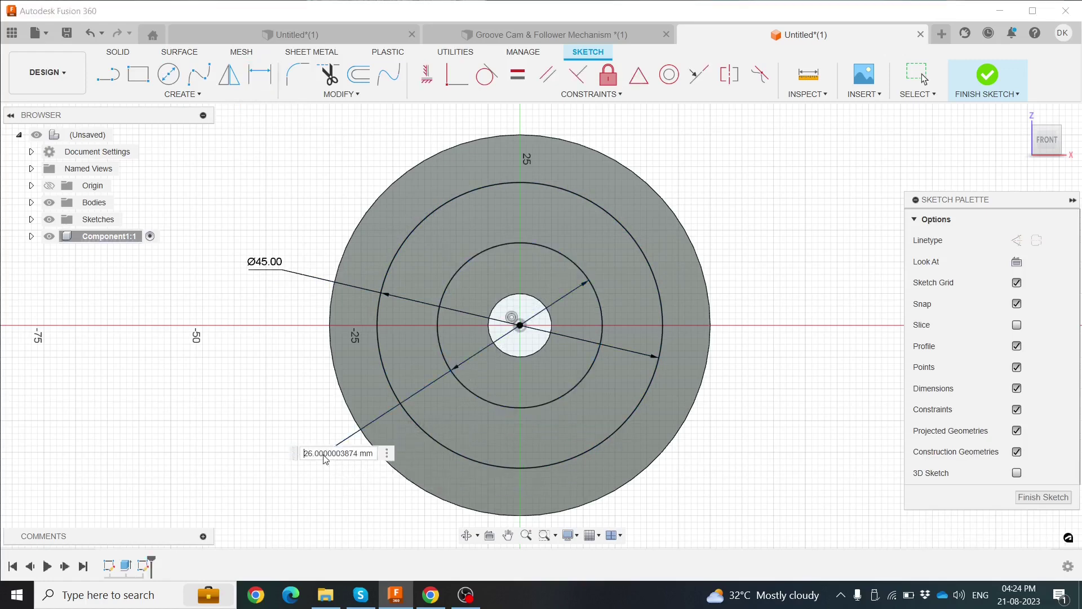
key(Return)
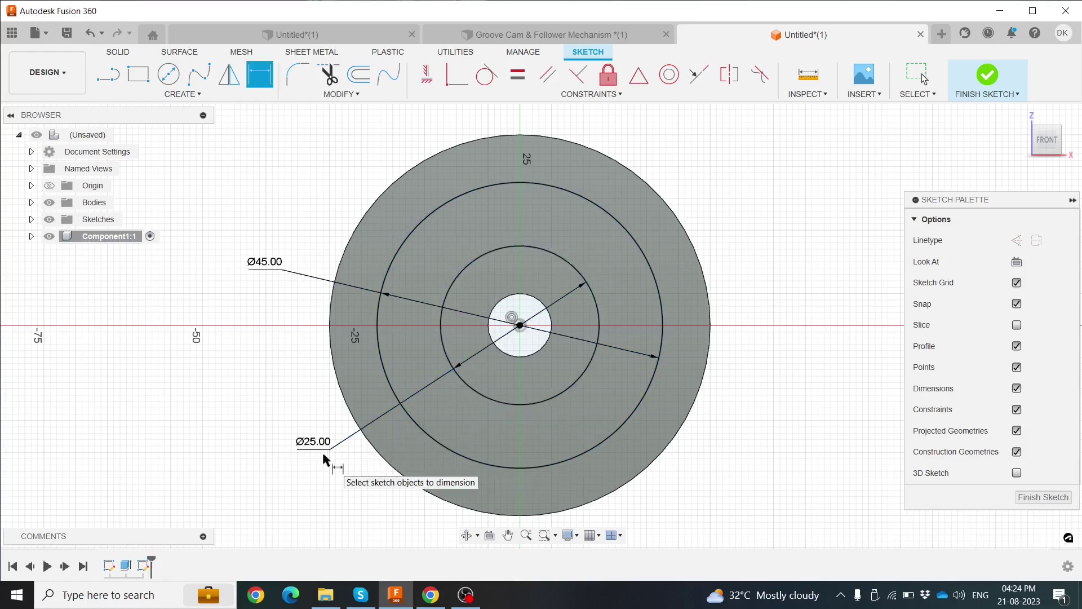
key(Escape)
double_click(316, 446)
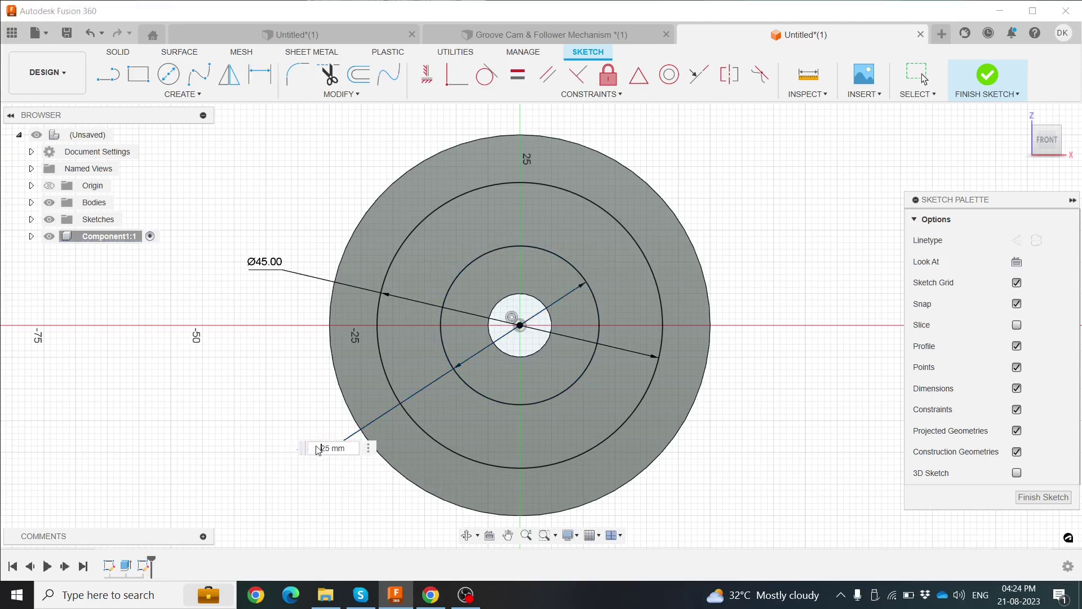
key(Return)
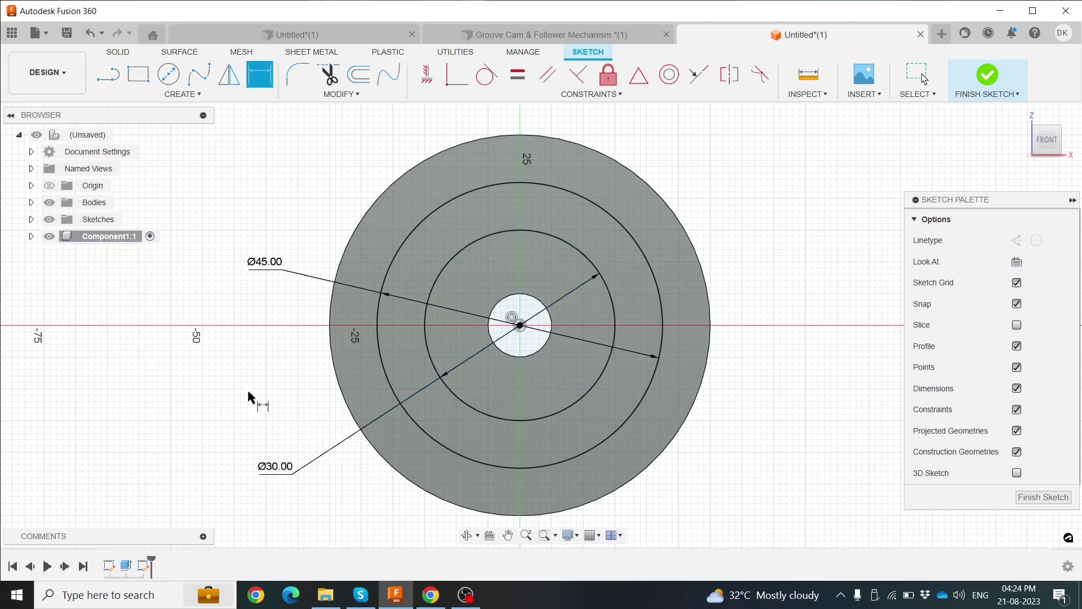
scroll(295, 401, down, 1)
middle_drag(294, 401, 280, 374)
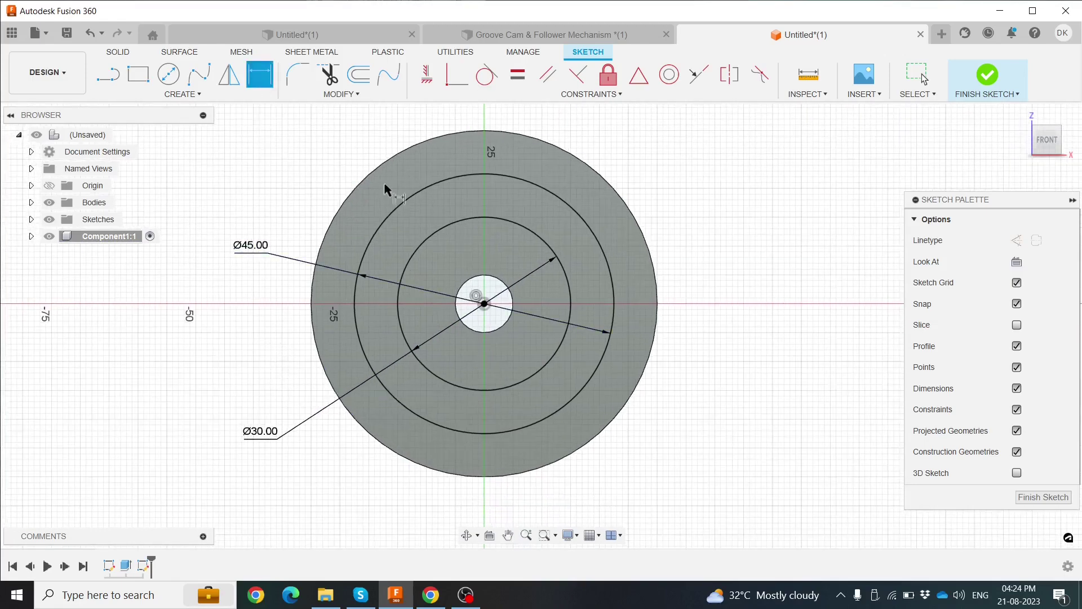
Convert the Ø45 and Ø30 circles to construction geometry and recentre the view on the disc.
click(428, 185)
key(Escape)
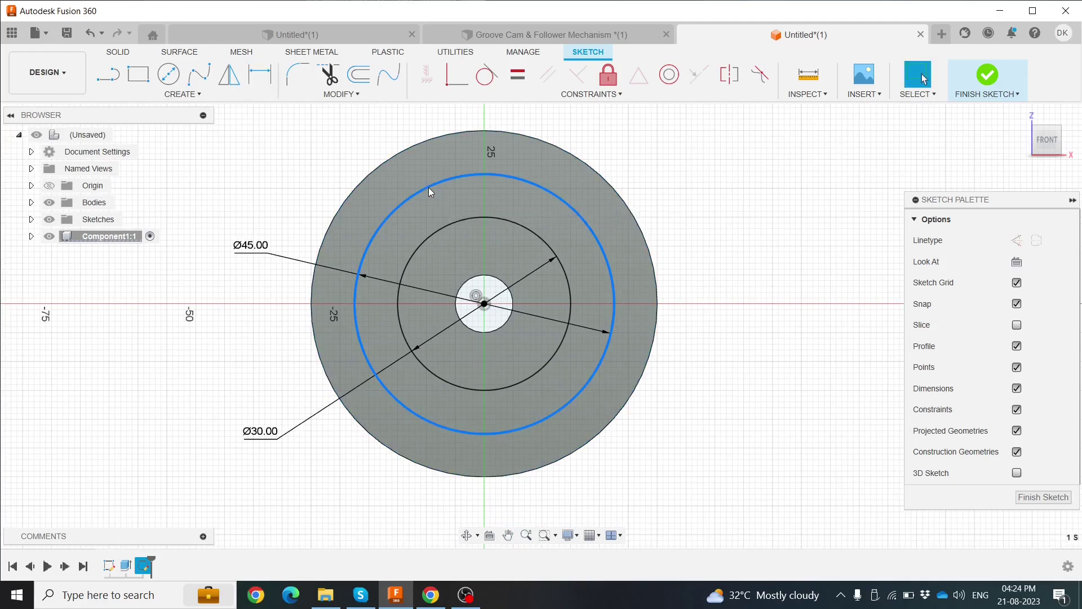
click(429, 188)
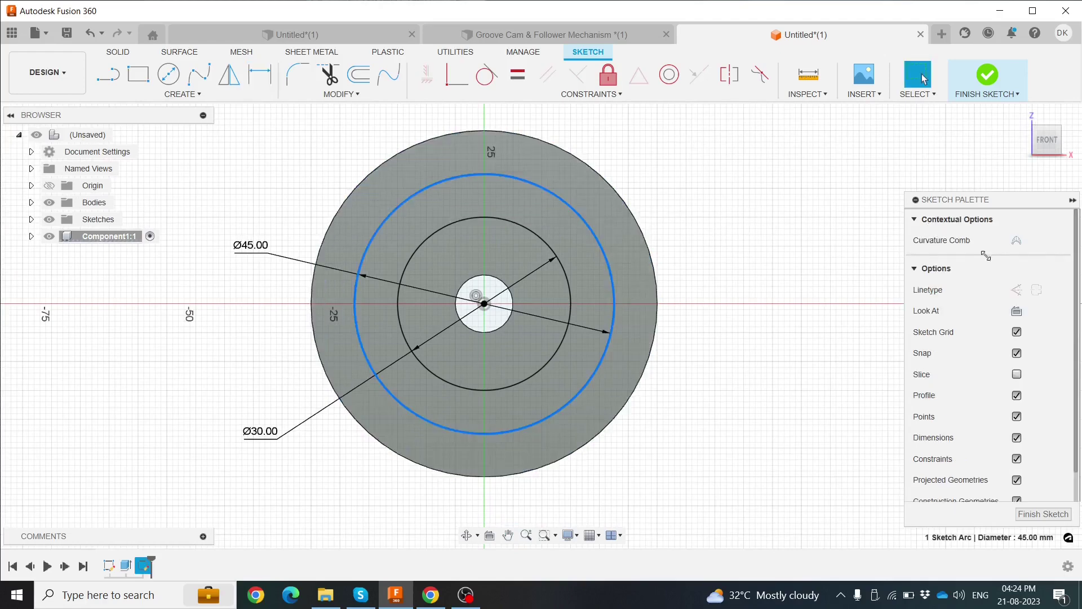
click(1017, 290)
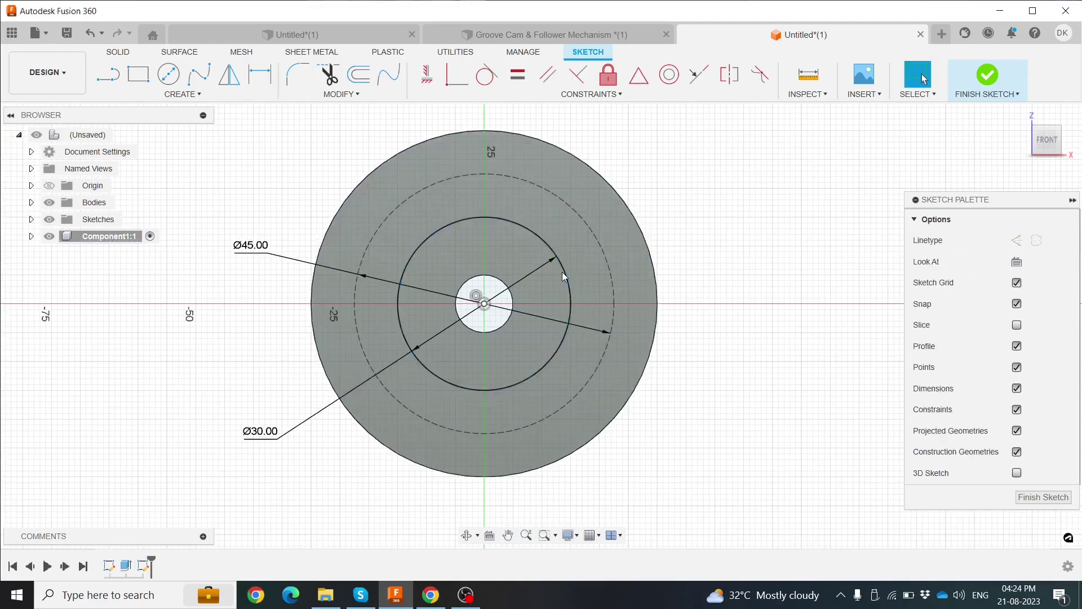
click(562, 271)
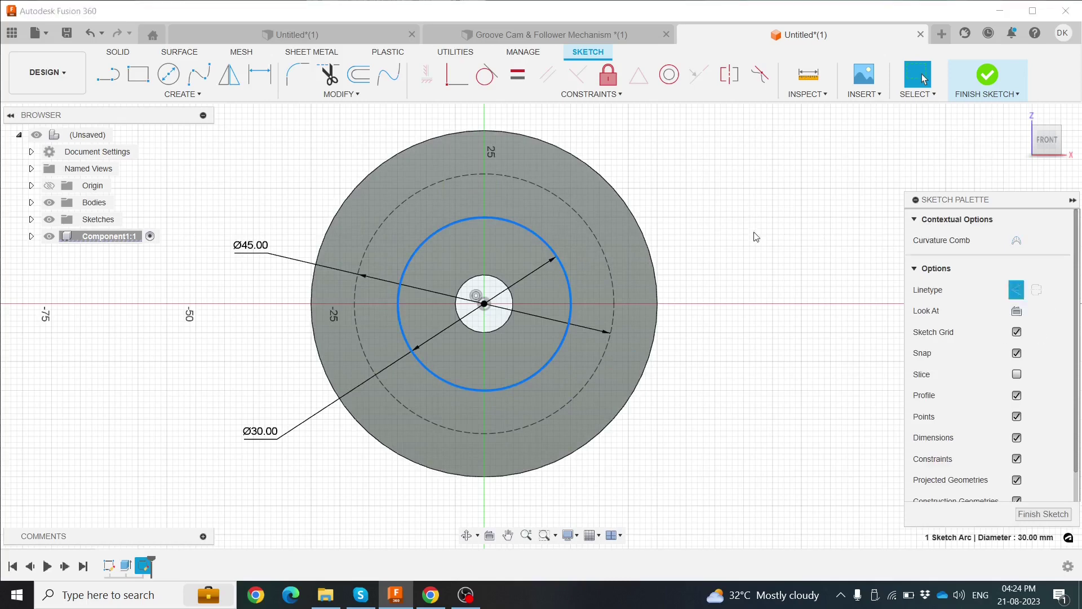
key(x)
scroll(733, 226, up, 1)
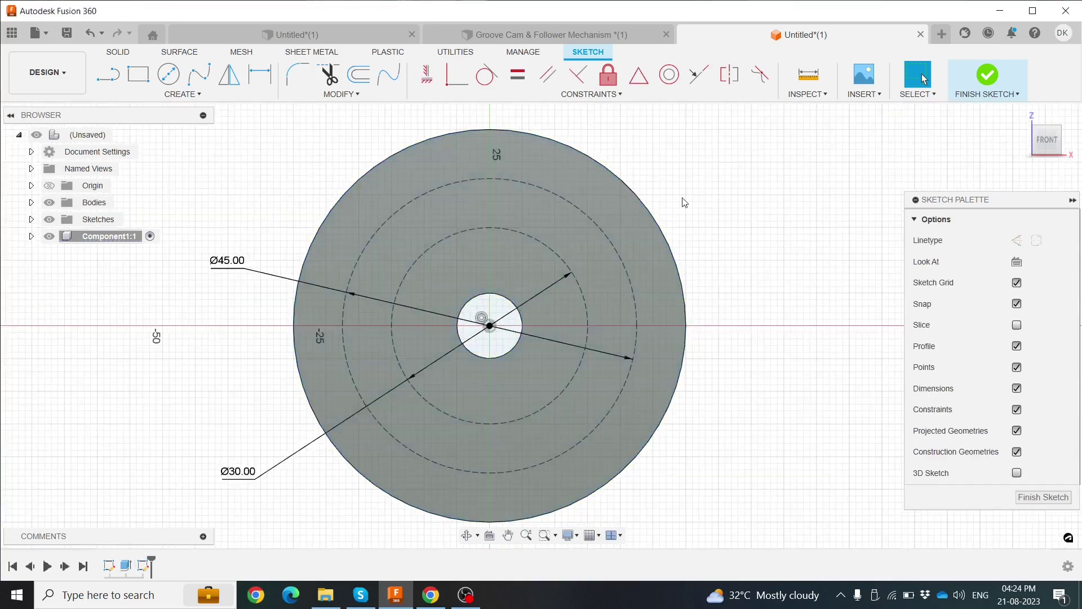
middle_drag(682, 195, 676, 213)
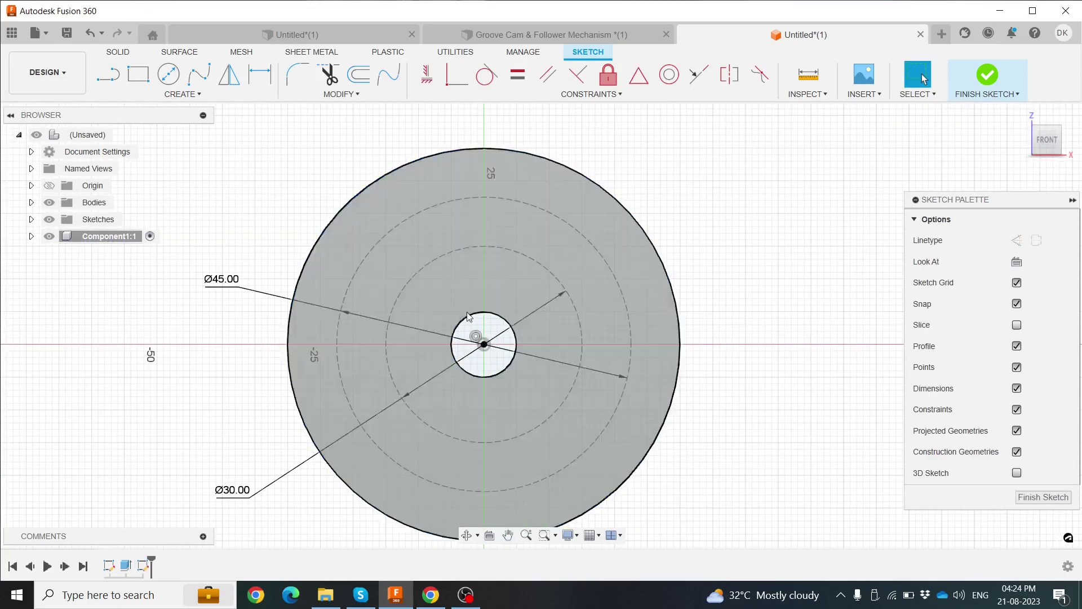
scroll(467, 315, up, 2)
middle_drag(334, 265, 379, 205)
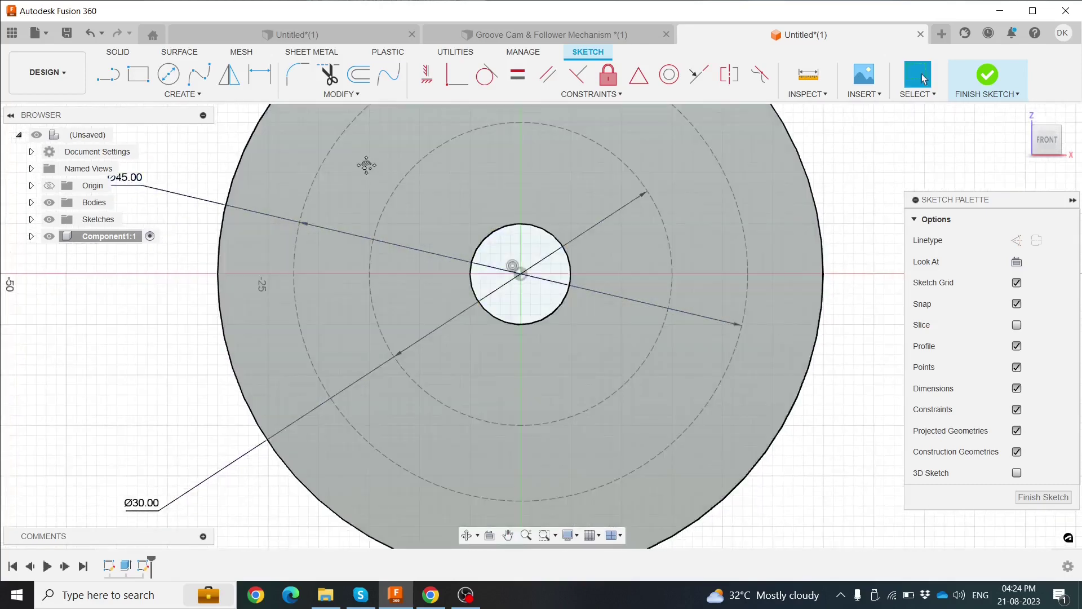
middle_drag(367, 165, 368, 237)
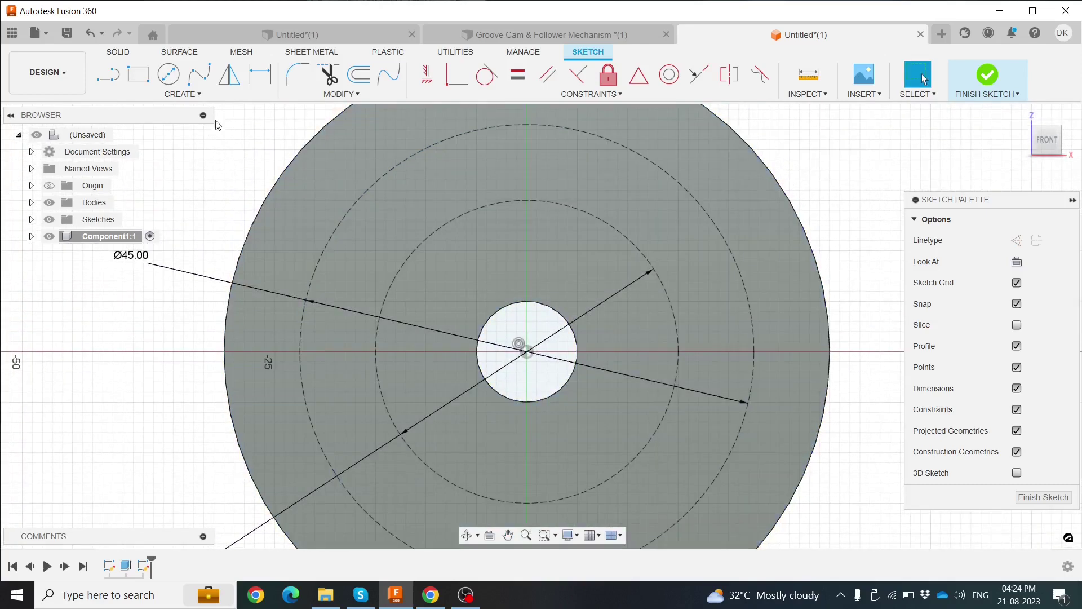
click(199, 74)
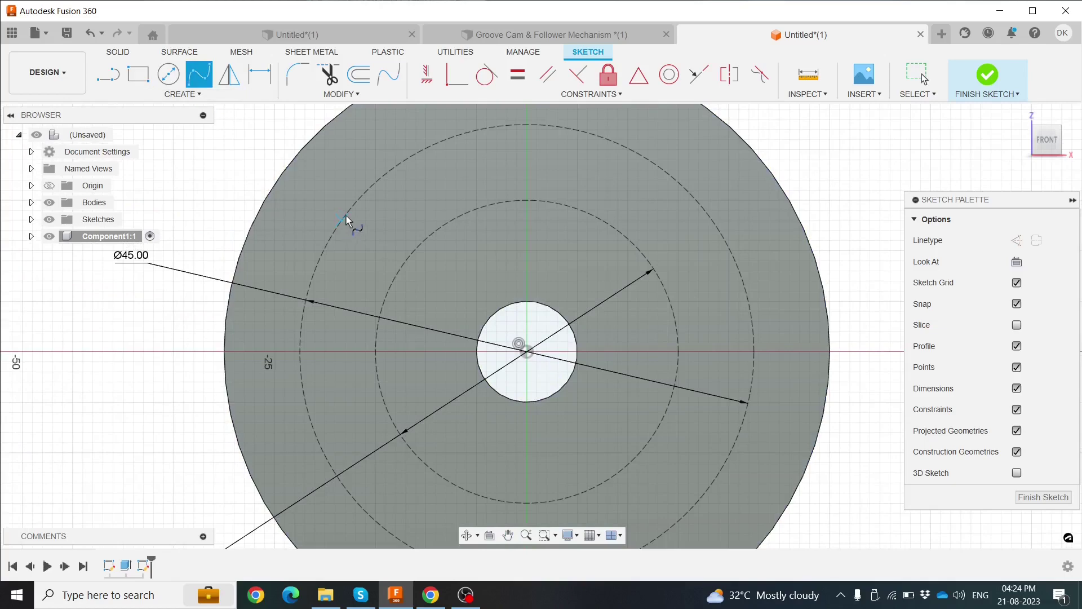
Draw a three-point fit point spline from the Ø45 construction circle down toward the Ø30 circle.
click(345, 275)
click(367, 321)
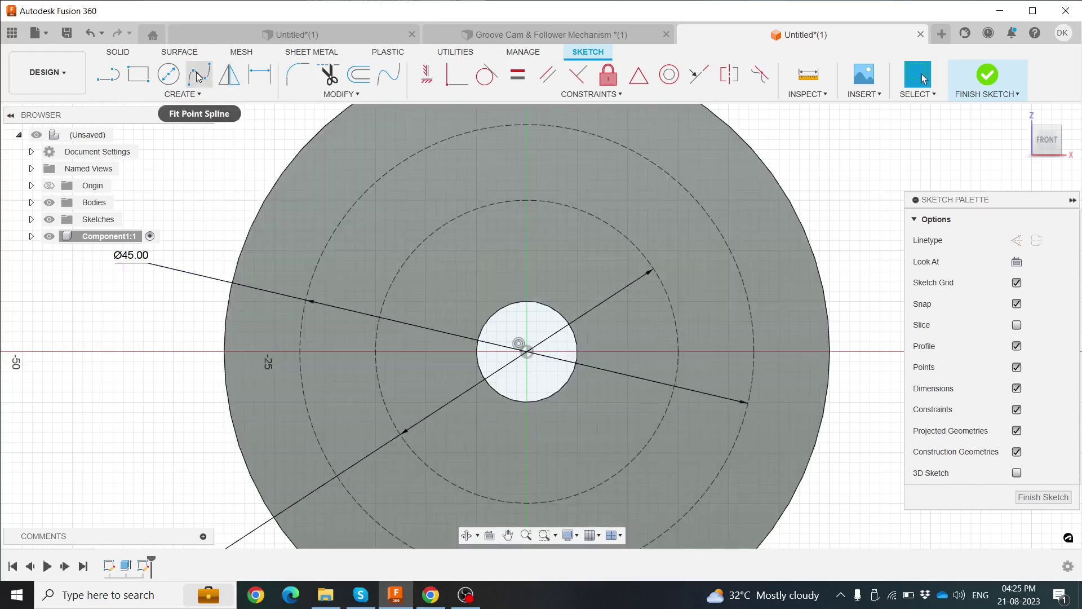
click(198, 74)
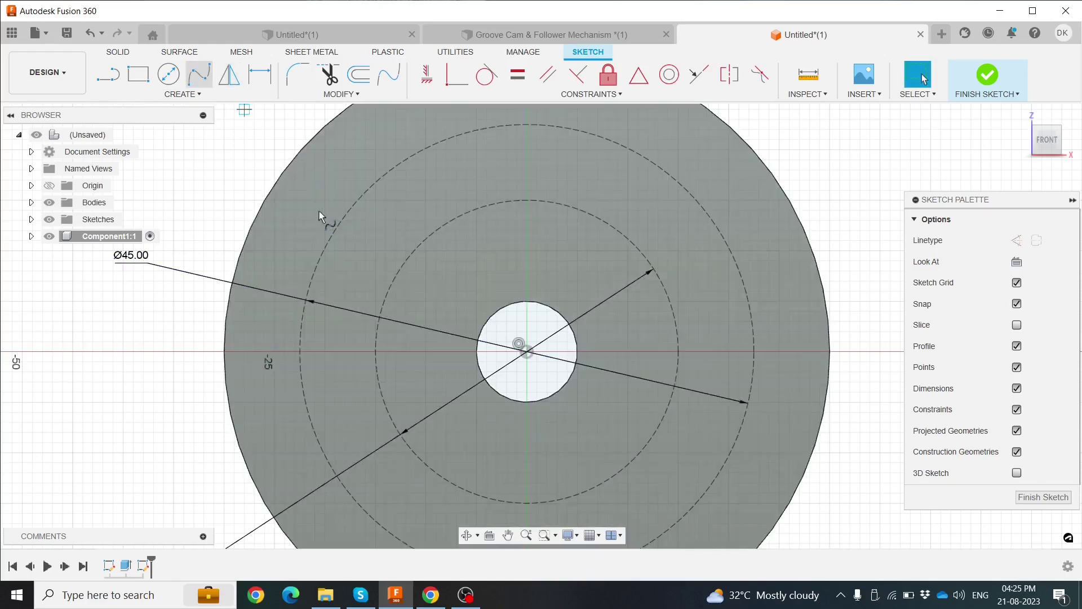
click(347, 210)
click(346, 280)
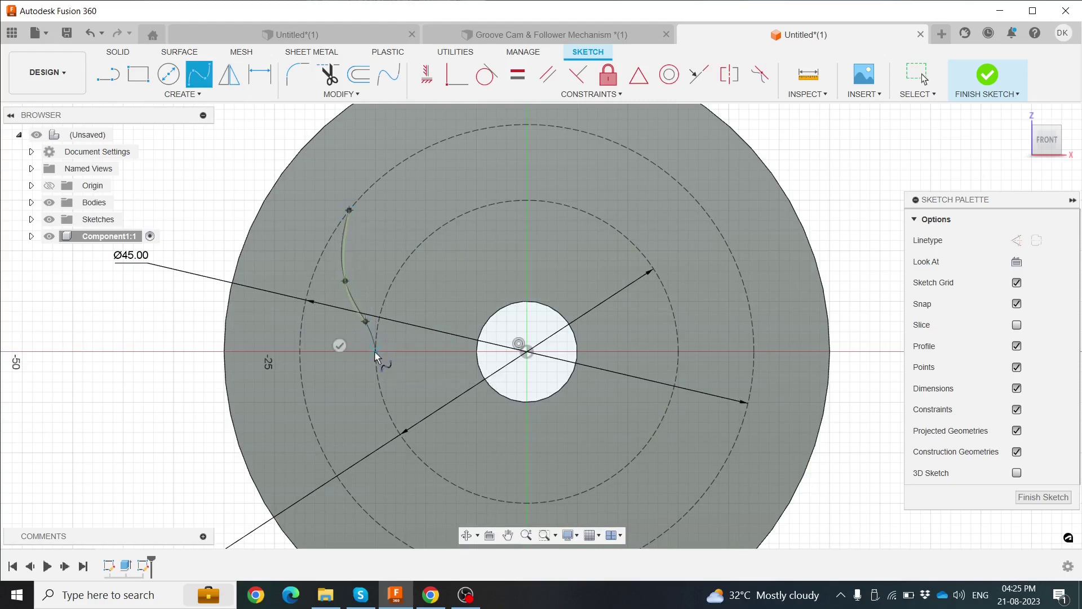
click(374, 351)
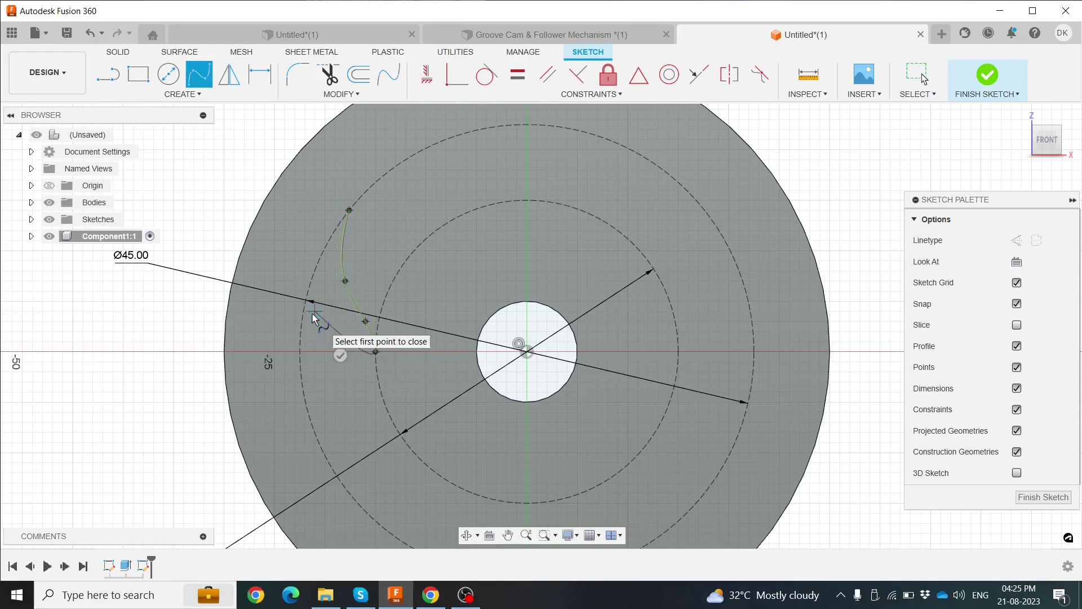
key(Escape)
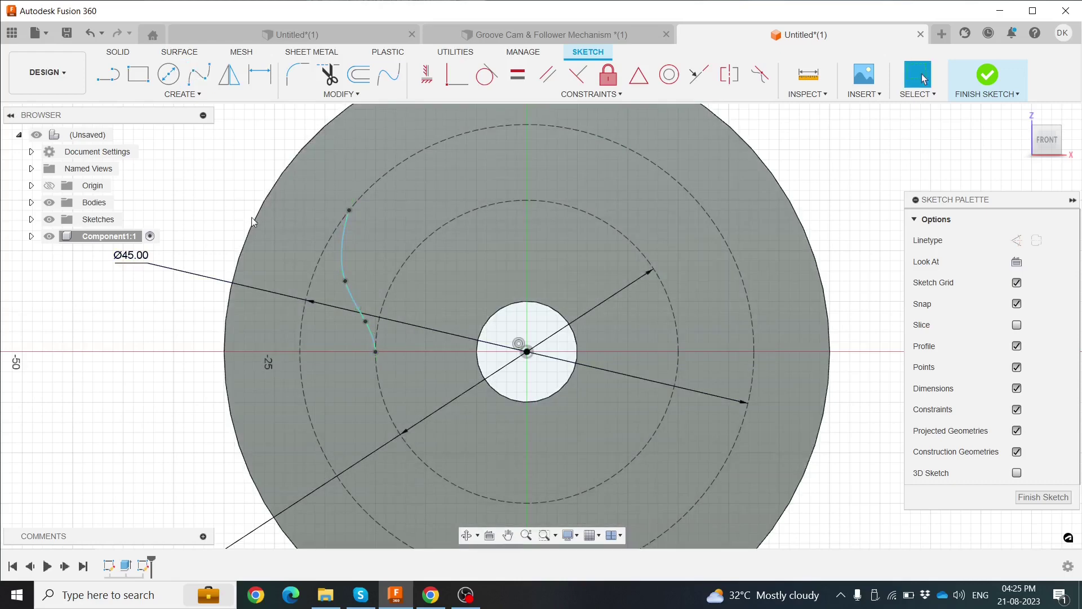
Reshape the spline by moving its middle point, adding a shaping point, and making its bottom end vertical.
scroll(384, 244, up, 2)
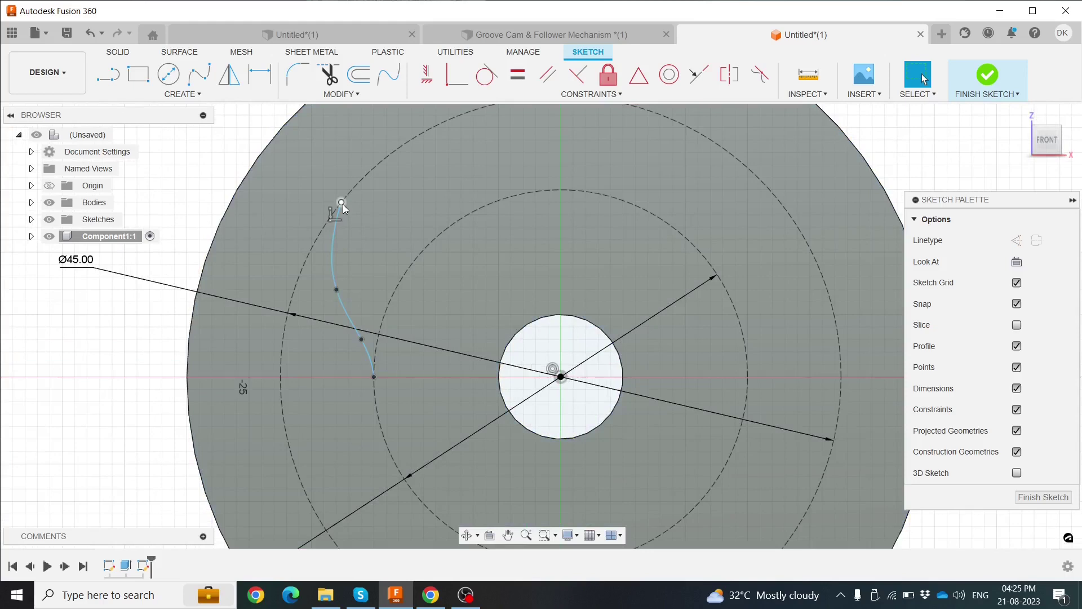
click(343, 204)
drag(337, 290, 331, 282)
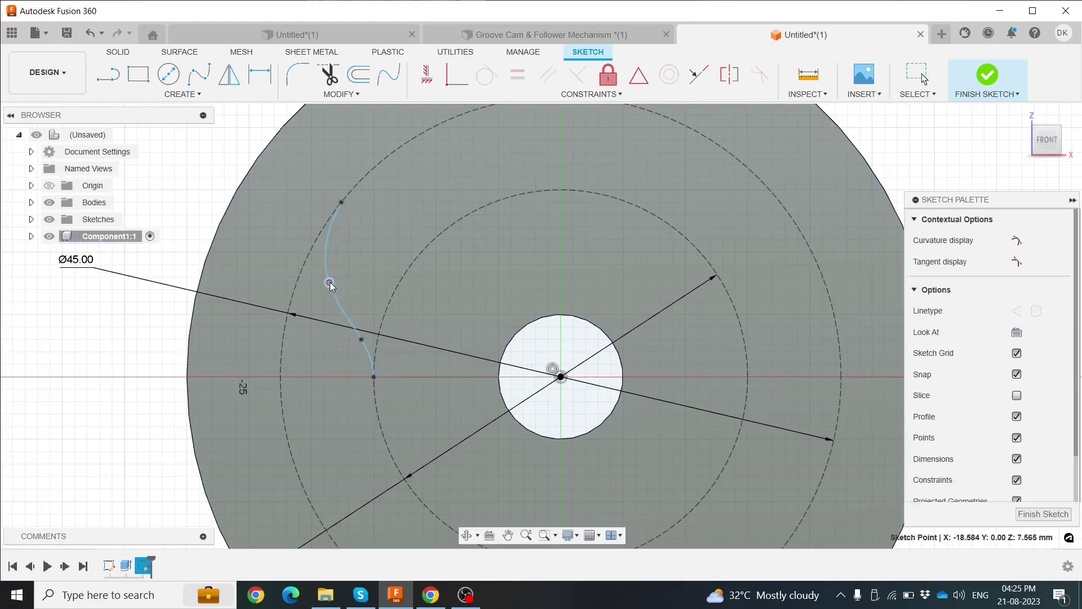
drag(330, 281, 332, 269)
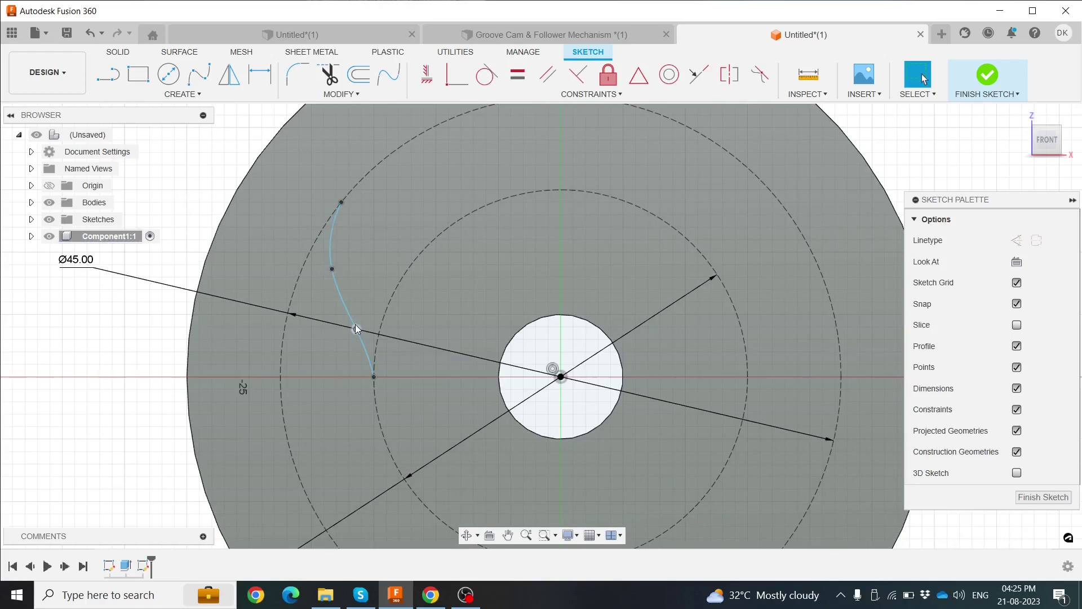
click(360, 315)
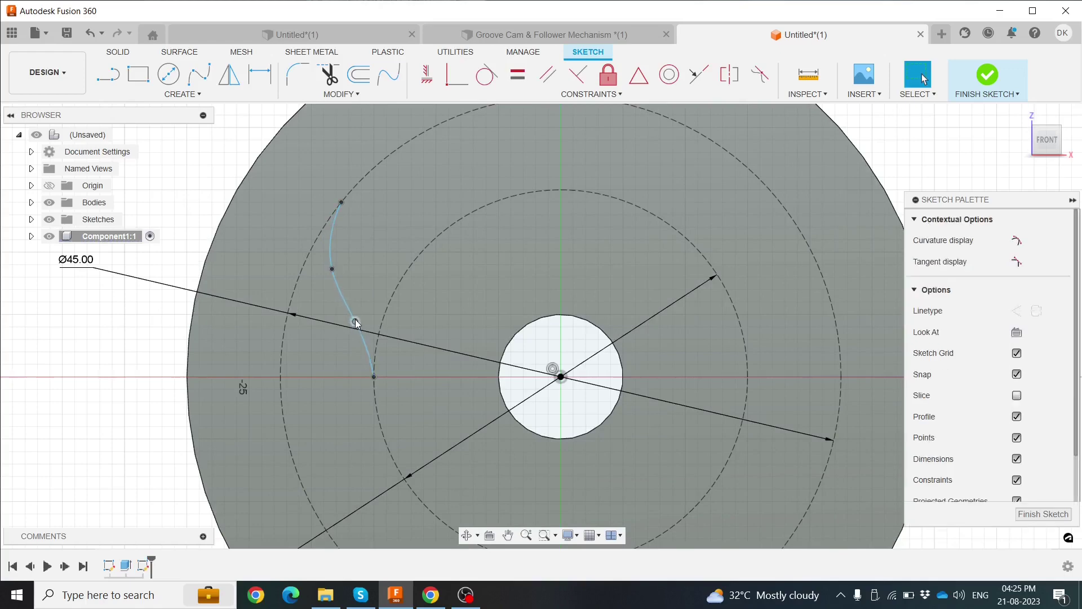
drag(360, 320, 360, 316)
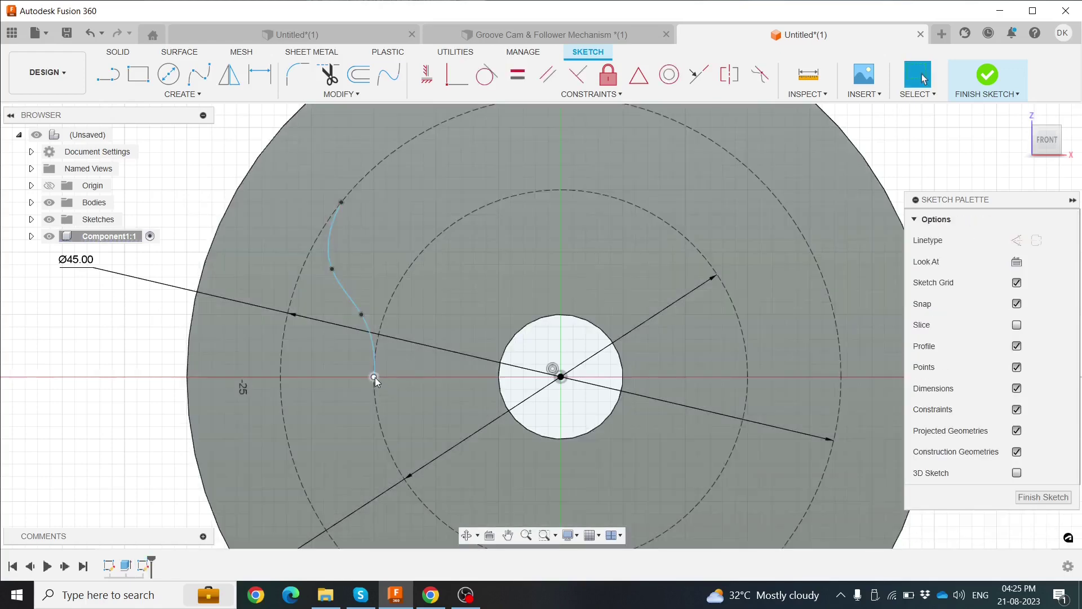
click(375, 377)
click(375, 378)
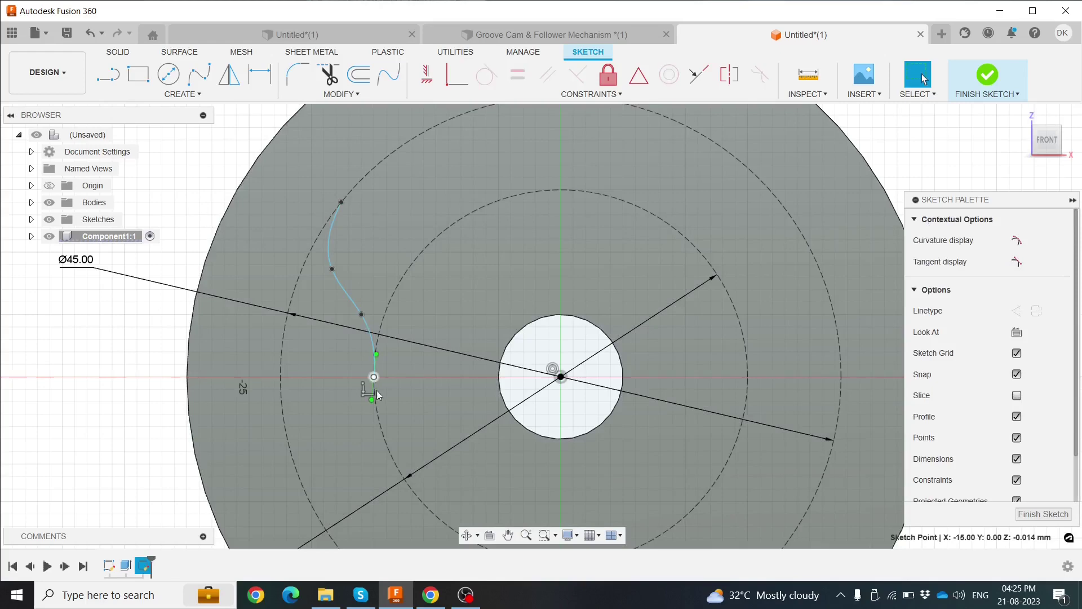
drag(374, 401, 376, 401)
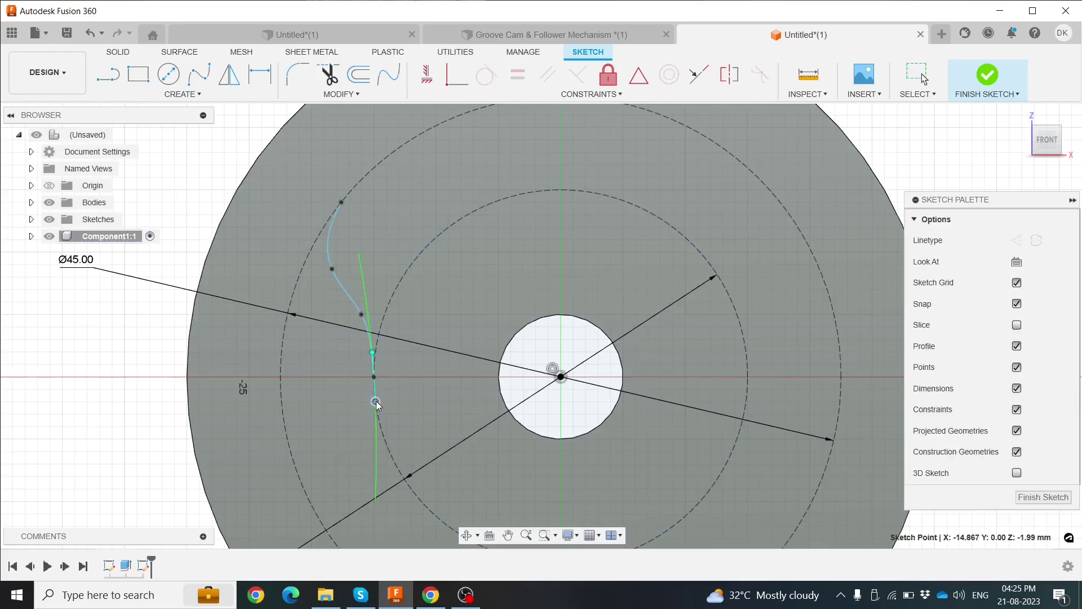
key(Escape)
scroll(164, 339, down, 2)
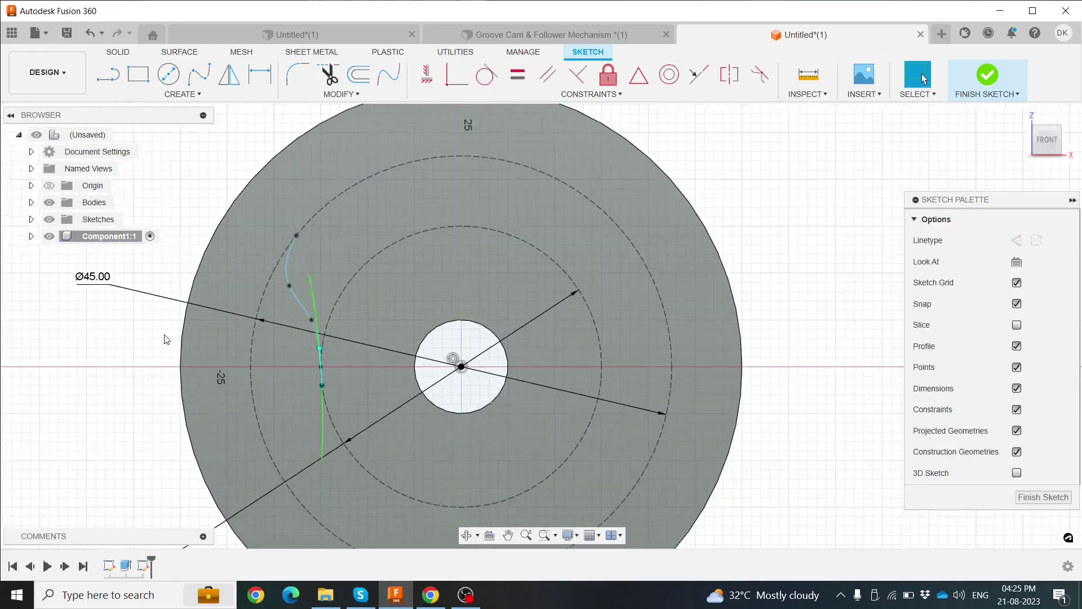
Draw a vertical line straight up from the disk centre and make it construction geometry.
click(169, 299)
click(108, 74)
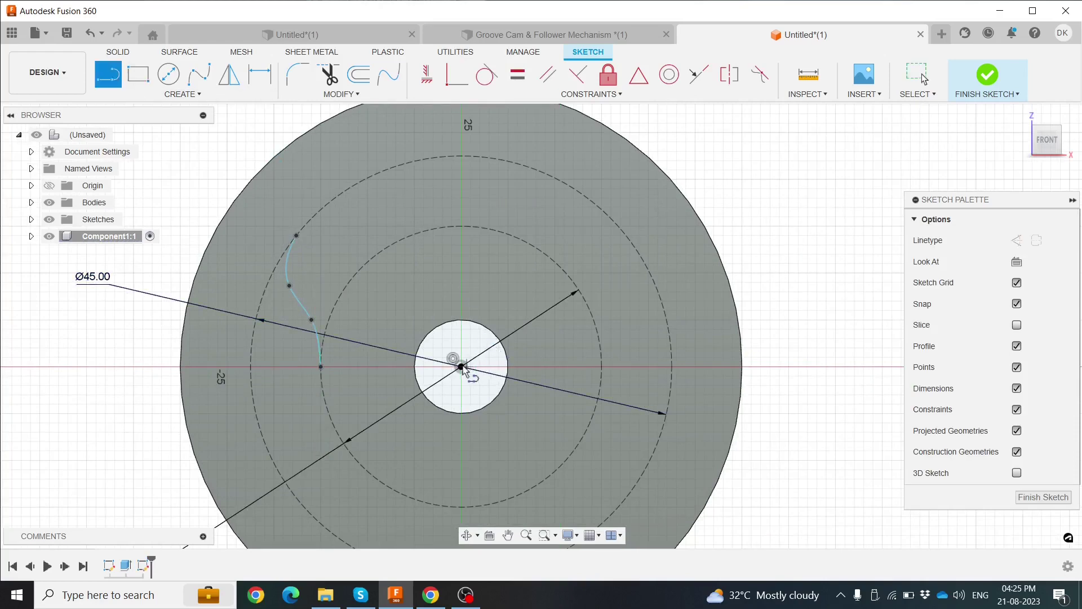
click(461, 264)
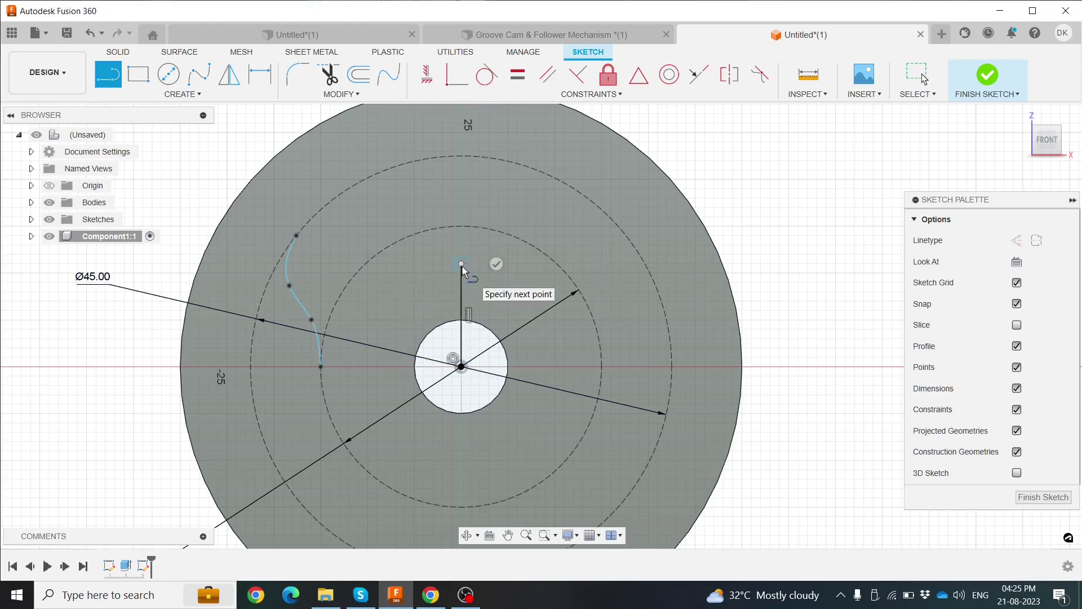
key(Escape)
click(464, 286)
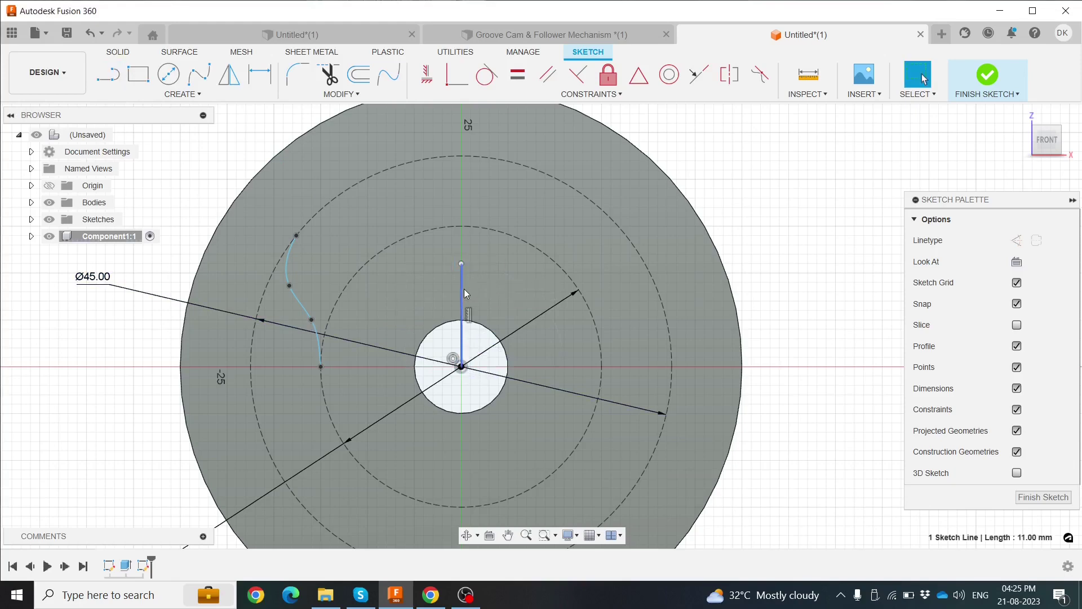
click(1018, 241)
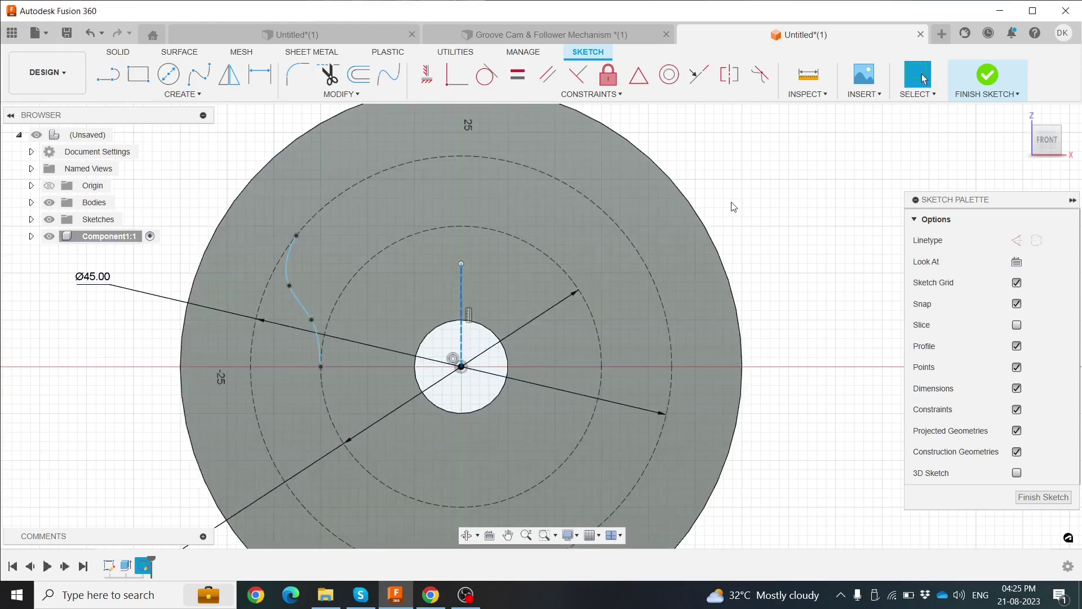
key(Escape)
Start a mirror with the vertical line as axis, clearing the wrongly picked outer circle.
click(228, 74)
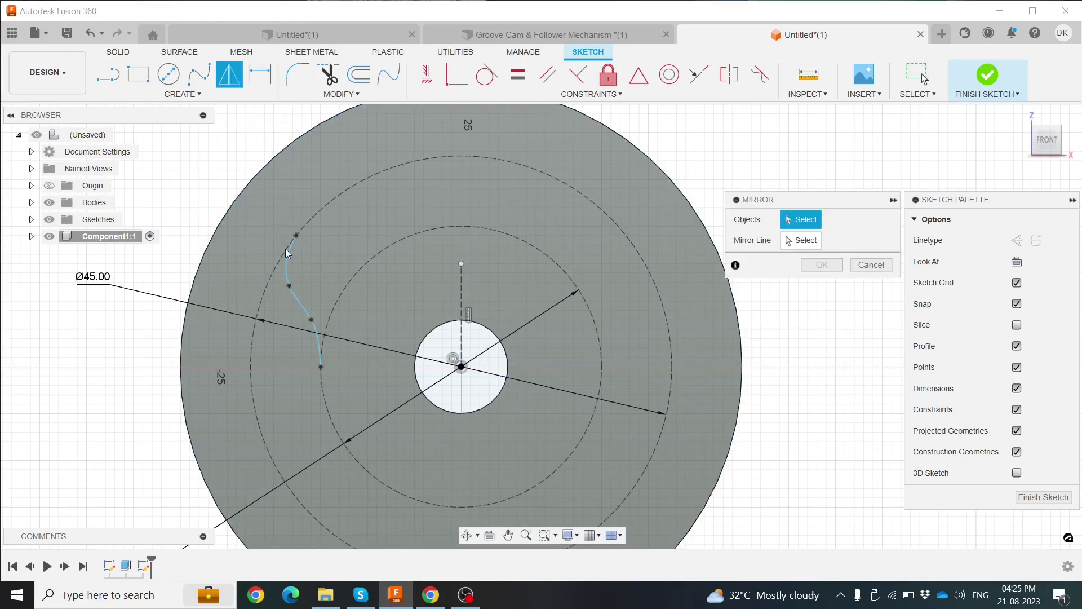
click(287, 263)
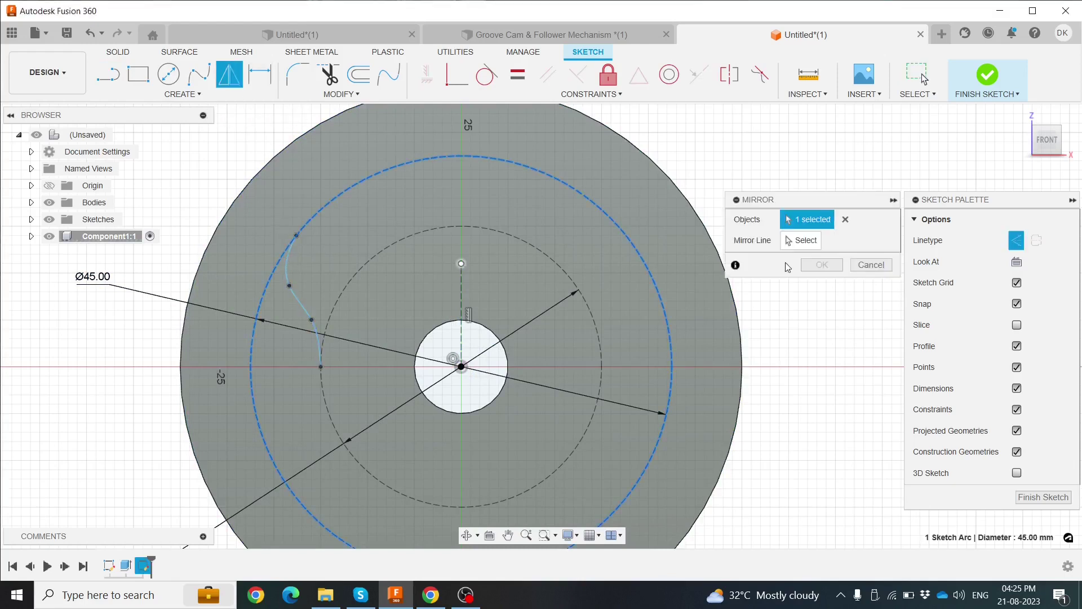
click(801, 240)
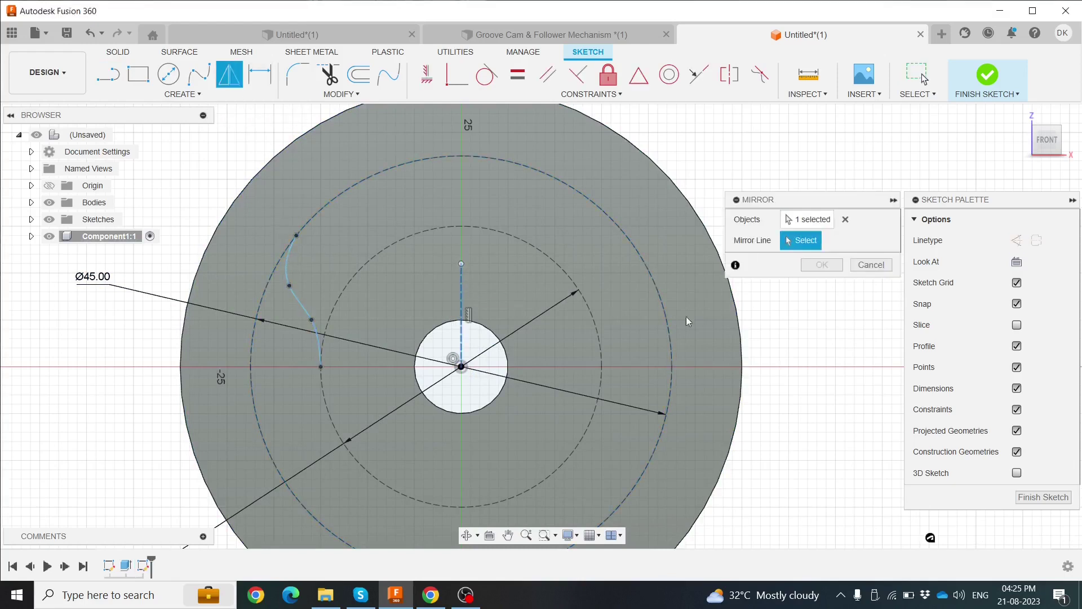
click(733, 309)
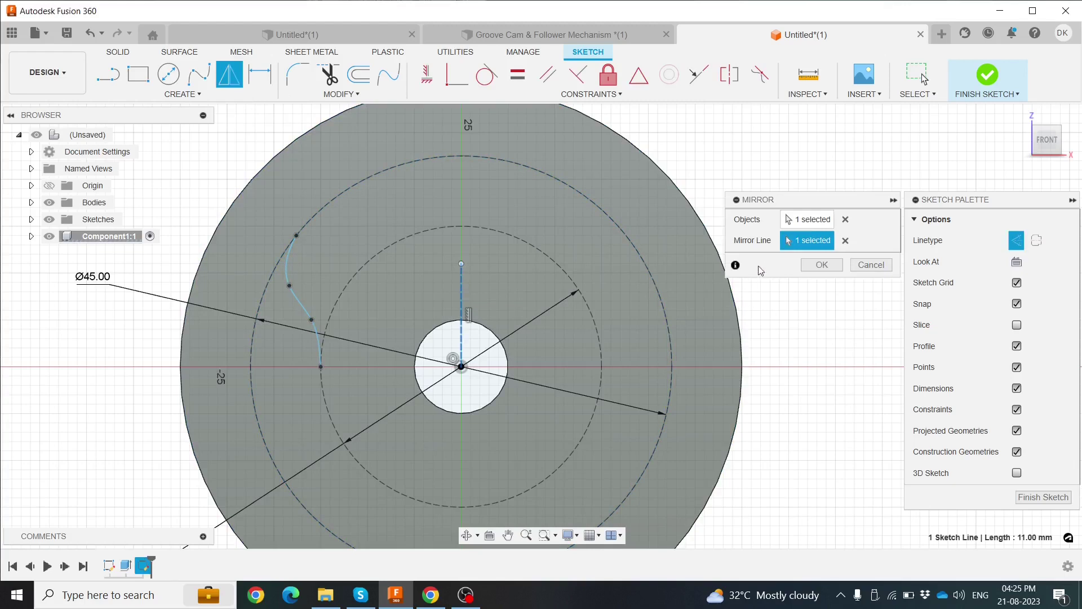
click(461, 291)
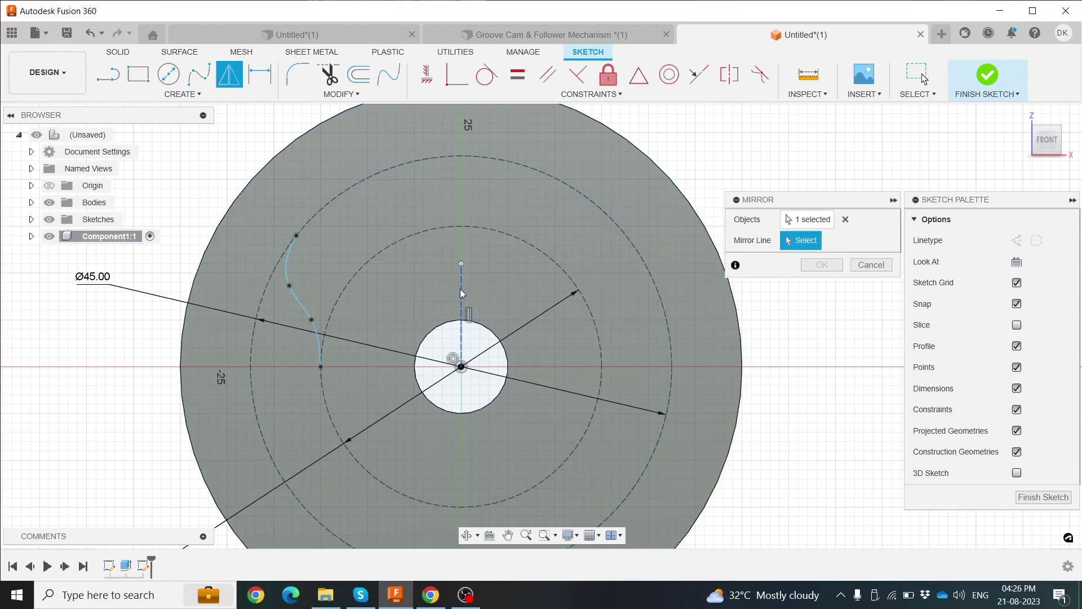
click(461, 288)
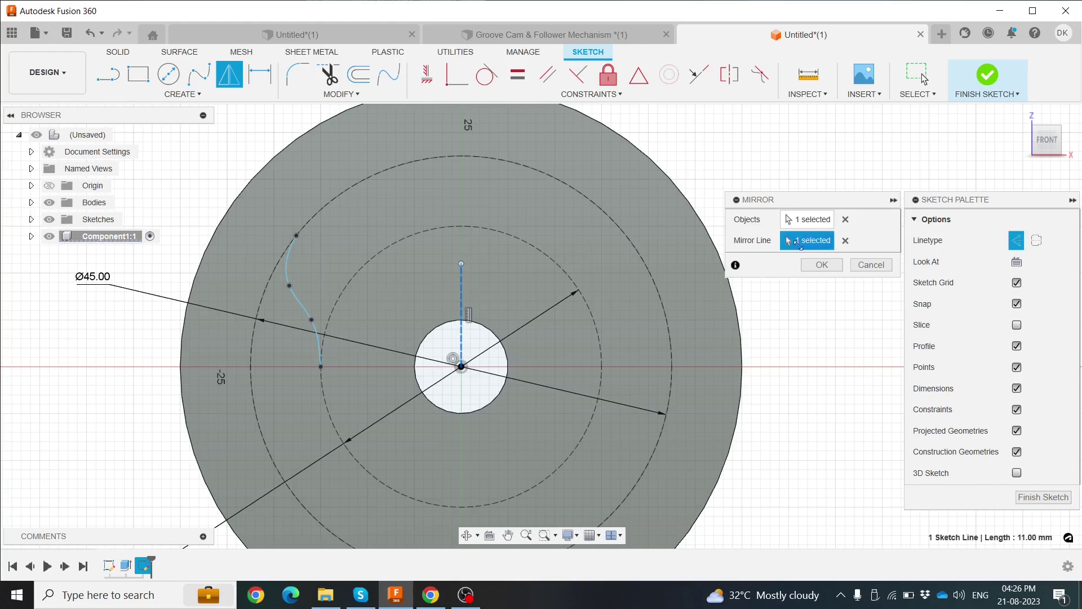
click(812, 220)
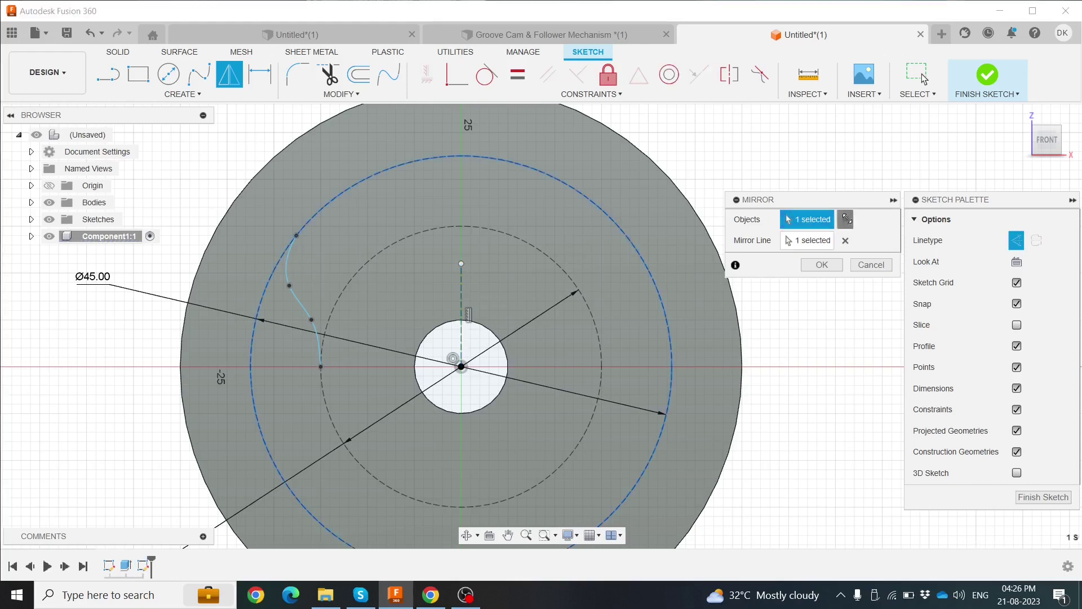
click(846, 220)
click(845, 241)
click(801, 219)
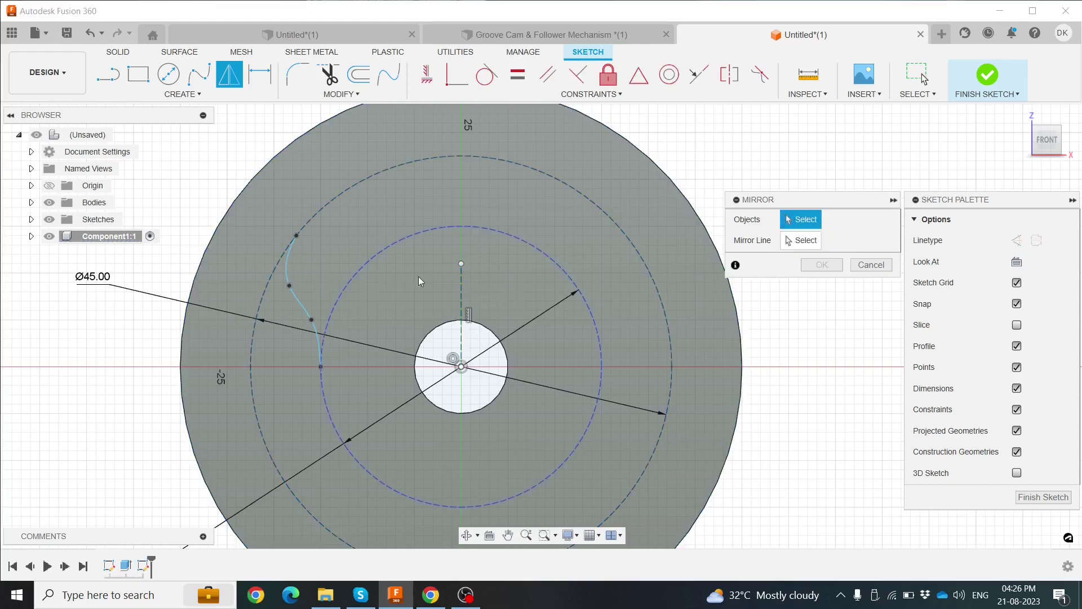
Mirror the wavy cam spline about the vertical construction line onto the disk's right side.
click(286, 270)
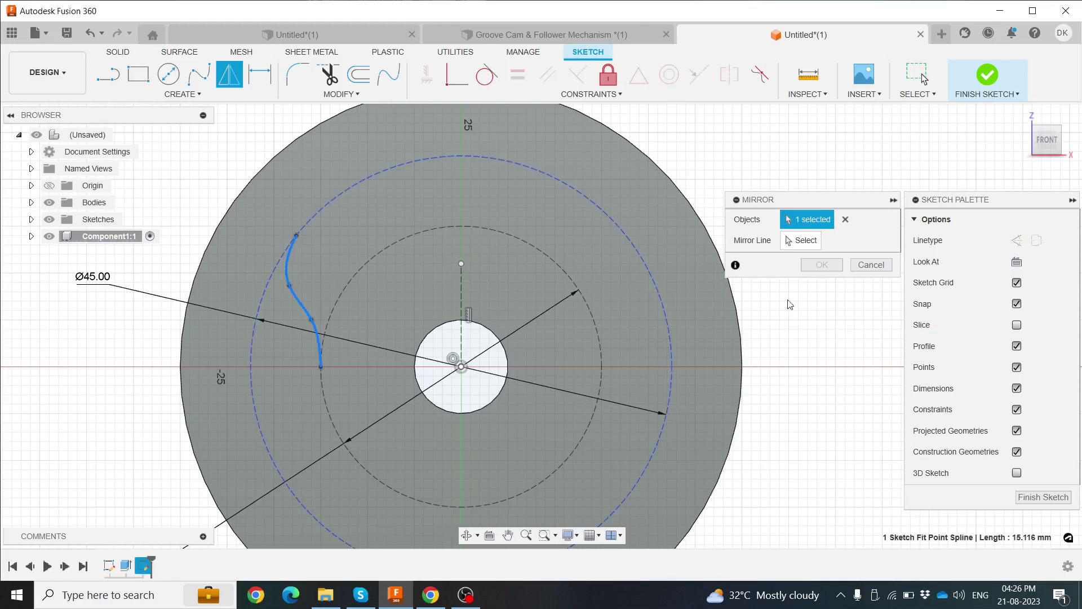
click(803, 240)
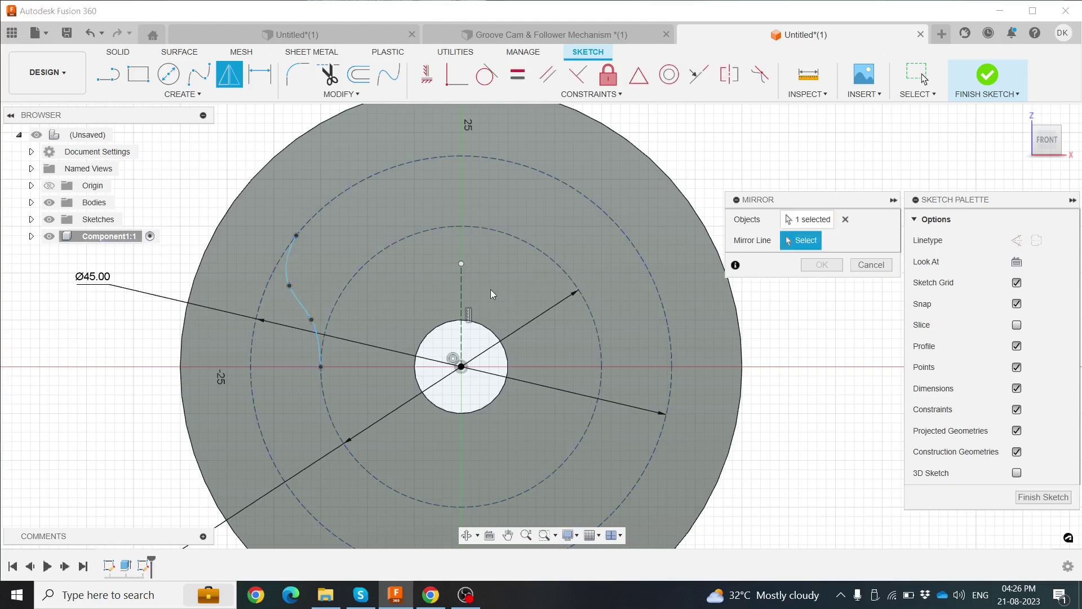
click(463, 295)
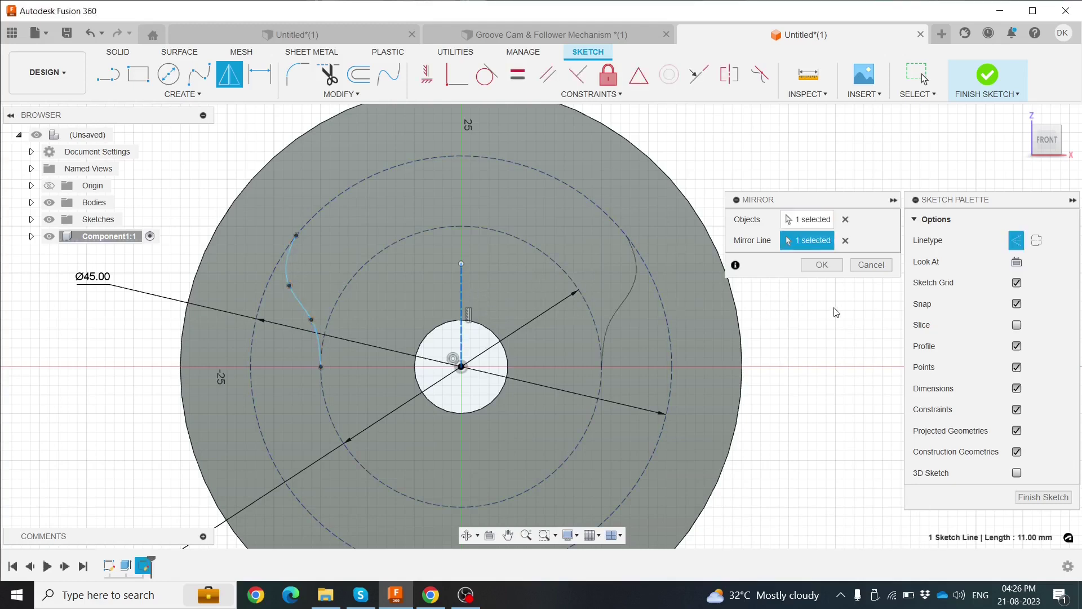
click(823, 266)
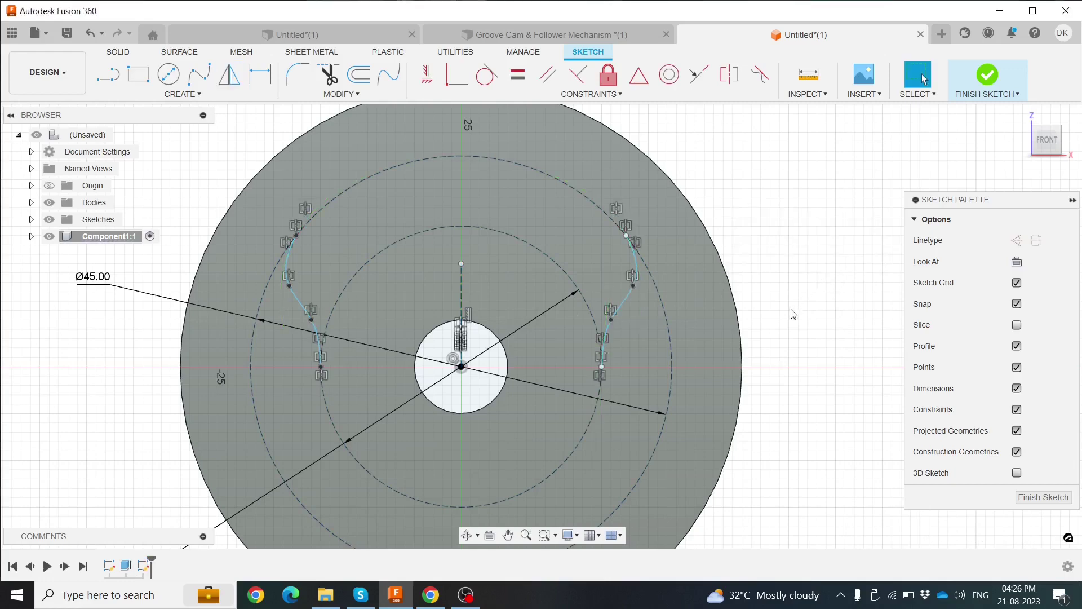
scroll(790, 314, down, 2)
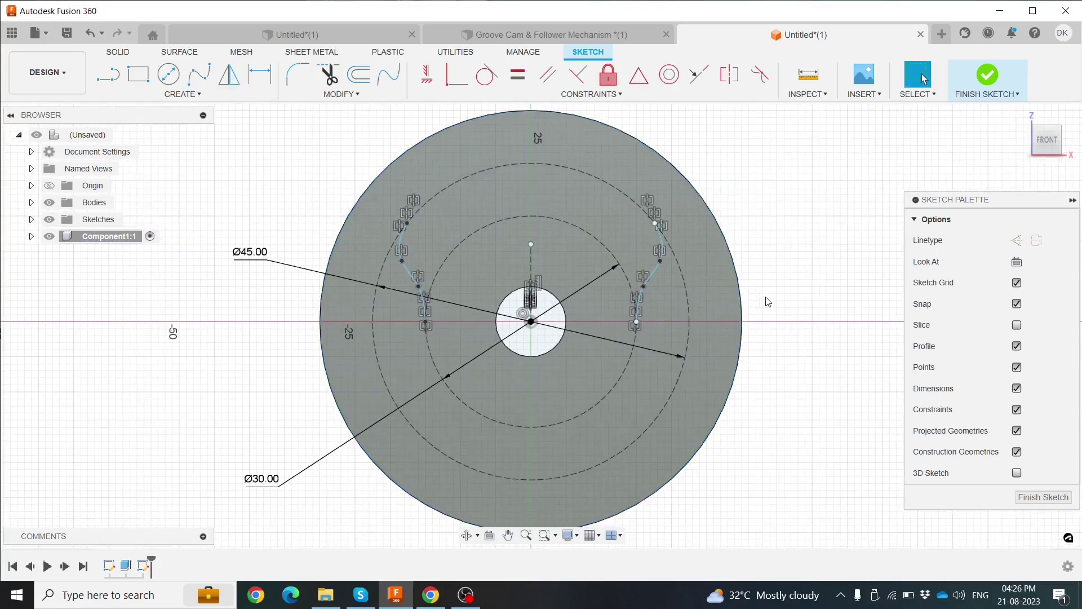
Convert the right and left cam splines into dashed construction geometry.
click(659, 269)
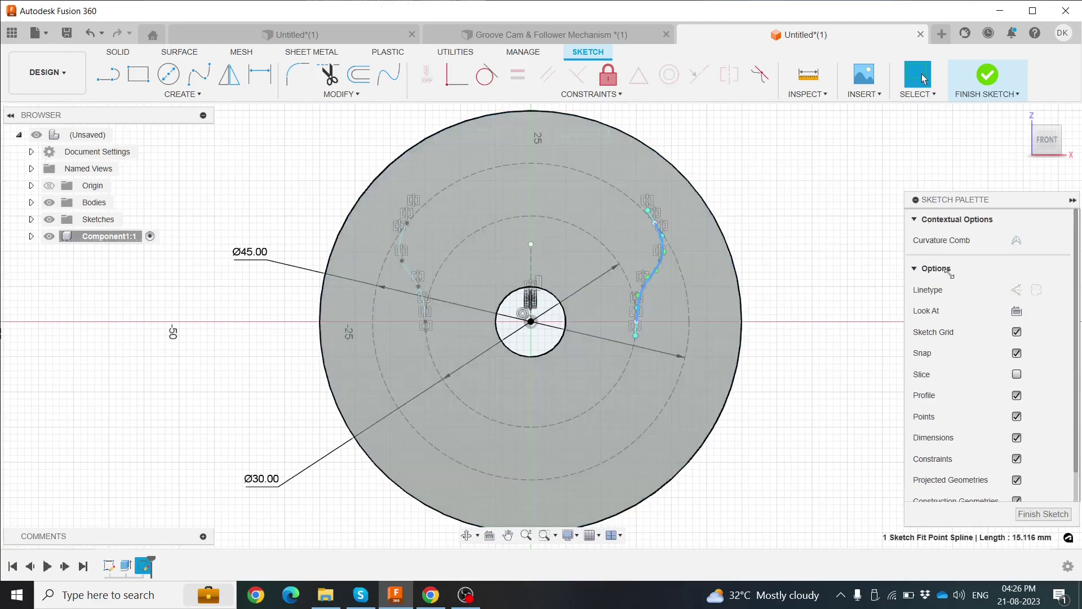
click(1010, 291)
key(Escape)
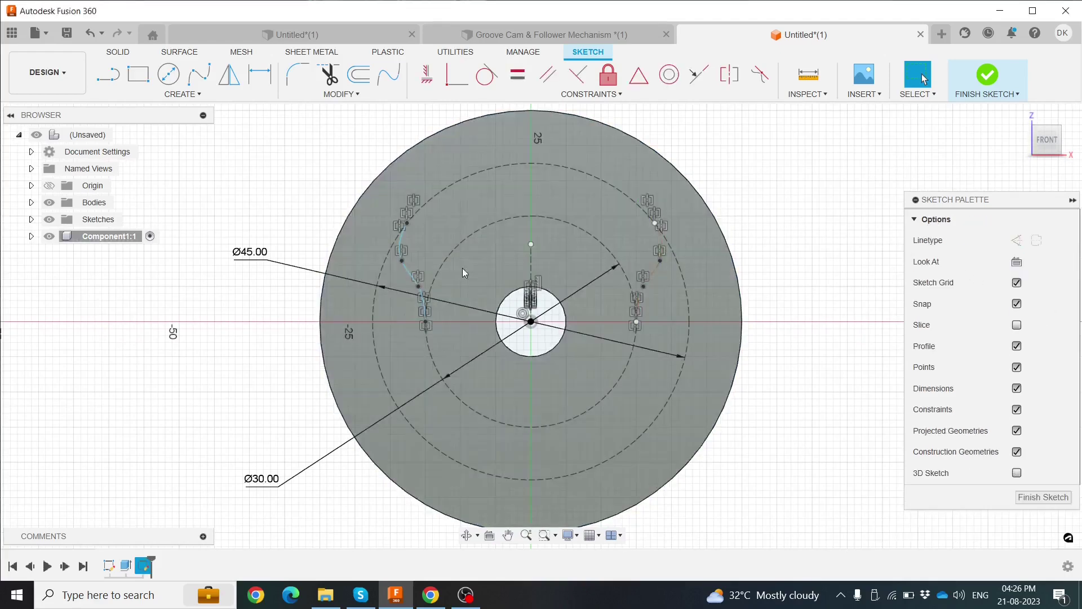
click(419, 282)
click(1016, 289)
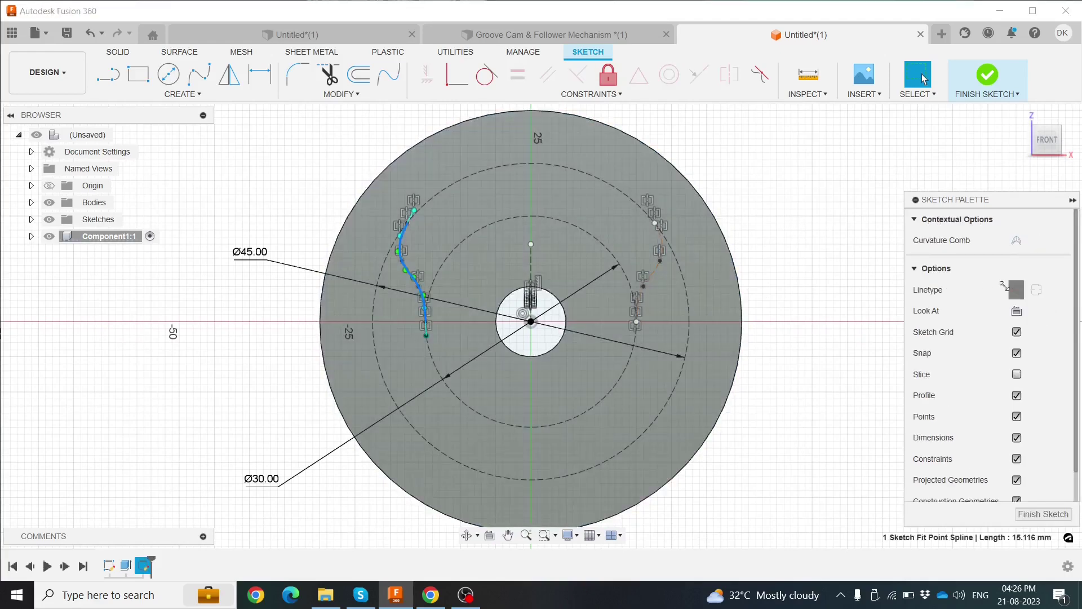
key(Escape)
scroll(754, 185, up, 1)
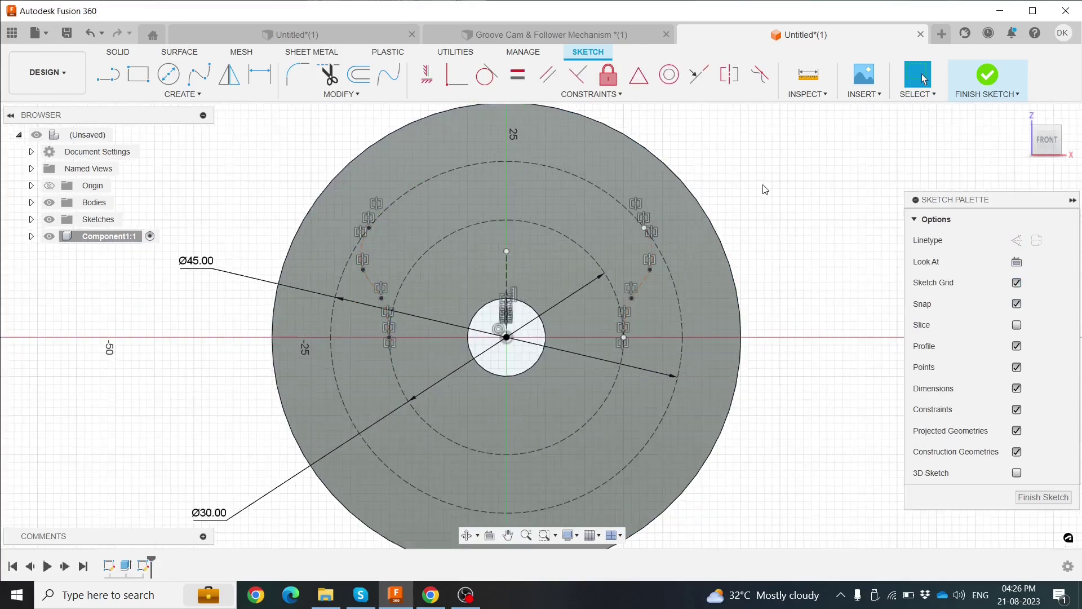
Trim the outer circle's lower part and the inner circle's upper arc into one closed path.
click(327, 76)
click(345, 319)
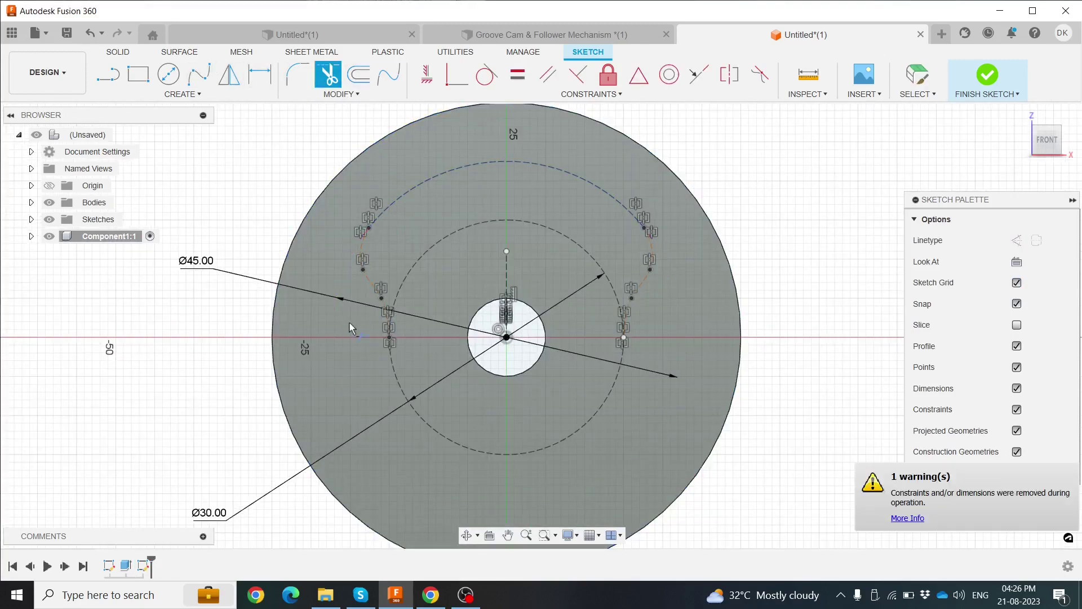
click(451, 242)
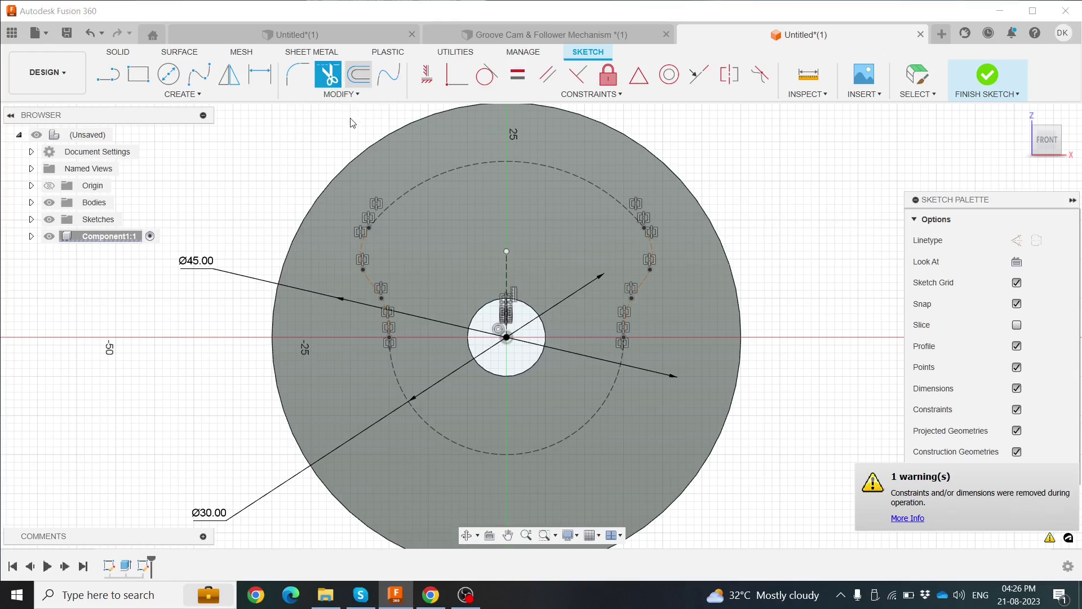
Offset the dashed cam path 2 mm outward and 2 mm inward to outline the groove.
click(358, 74)
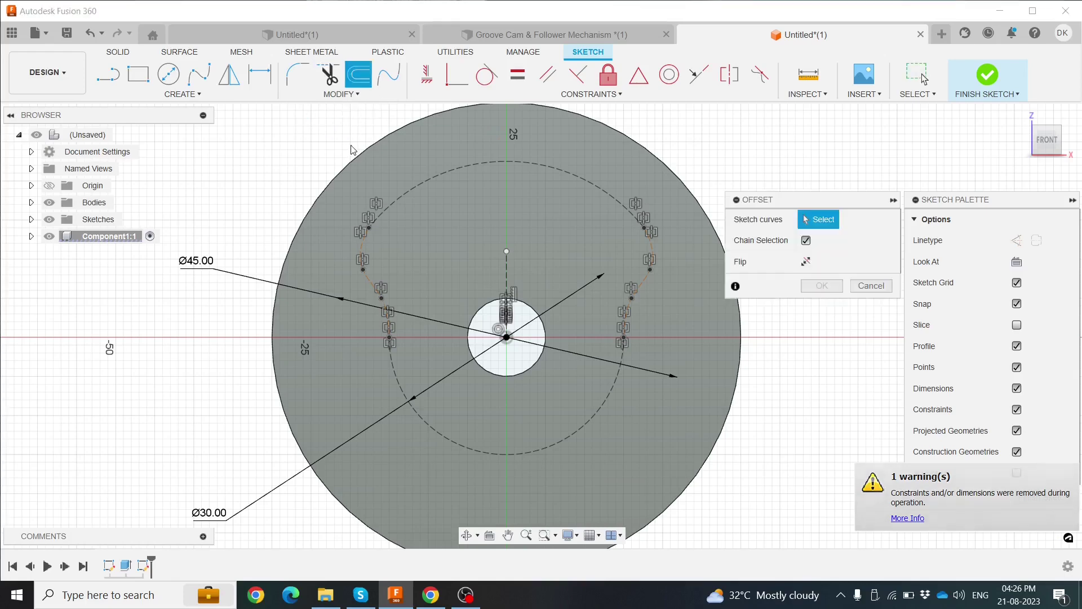
click(599, 194)
text(2)
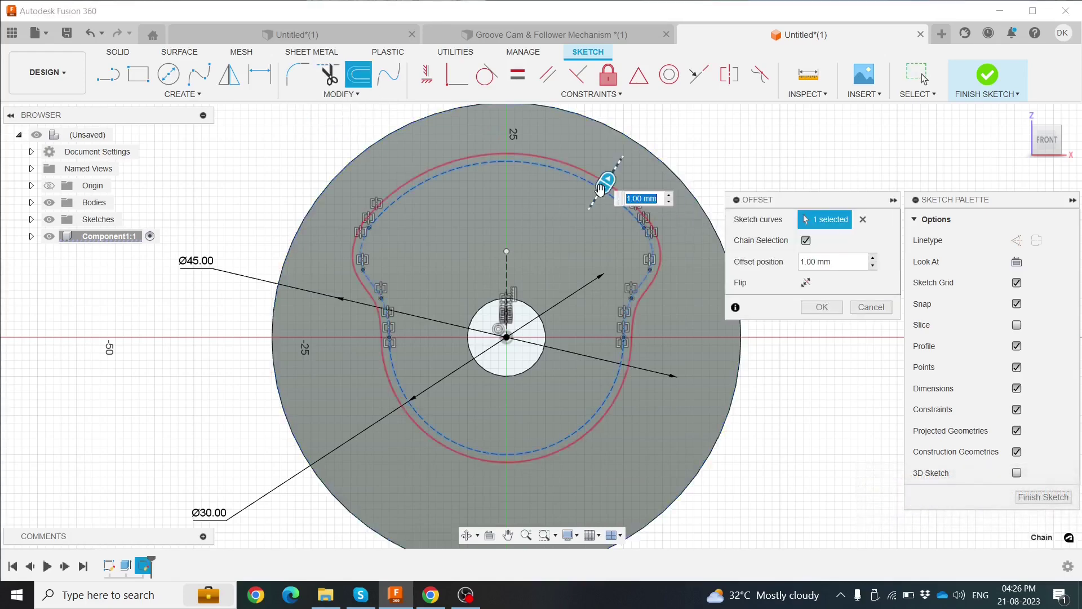
click(823, 307)
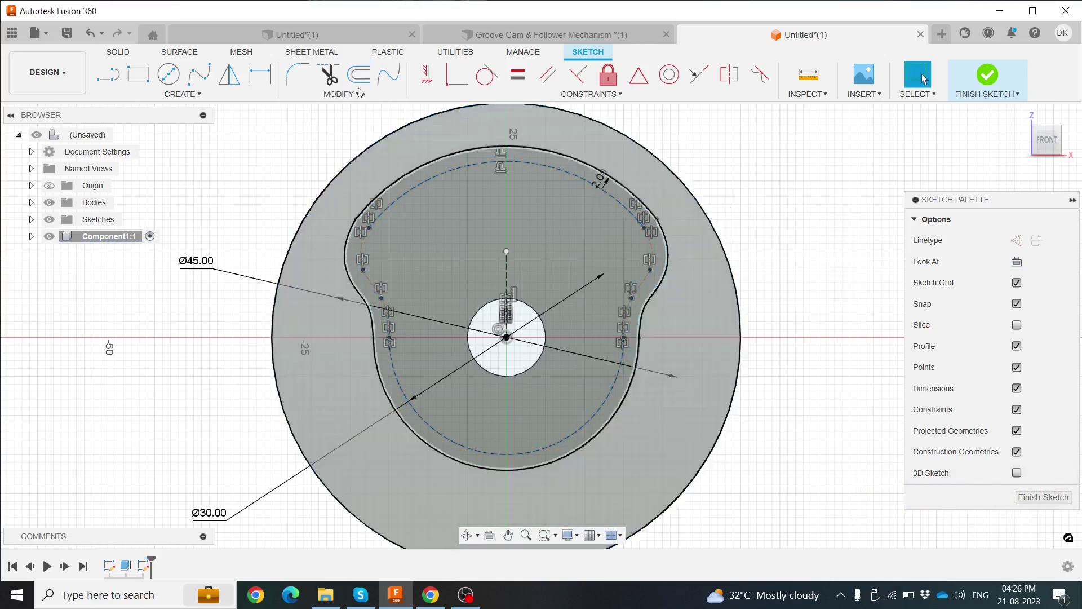
key(o)
click(555, 169)
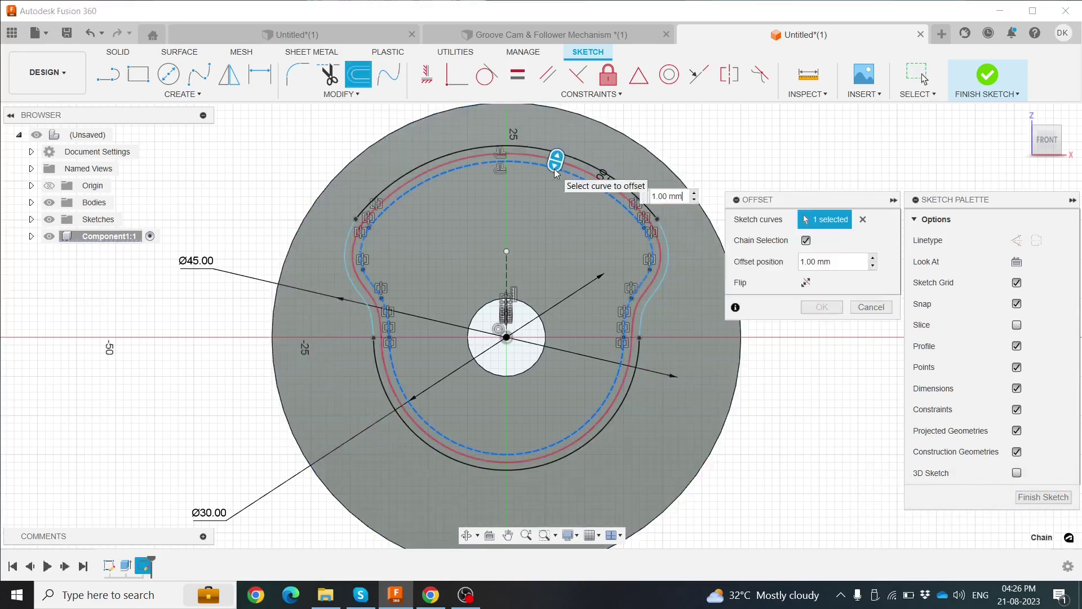
text(2)
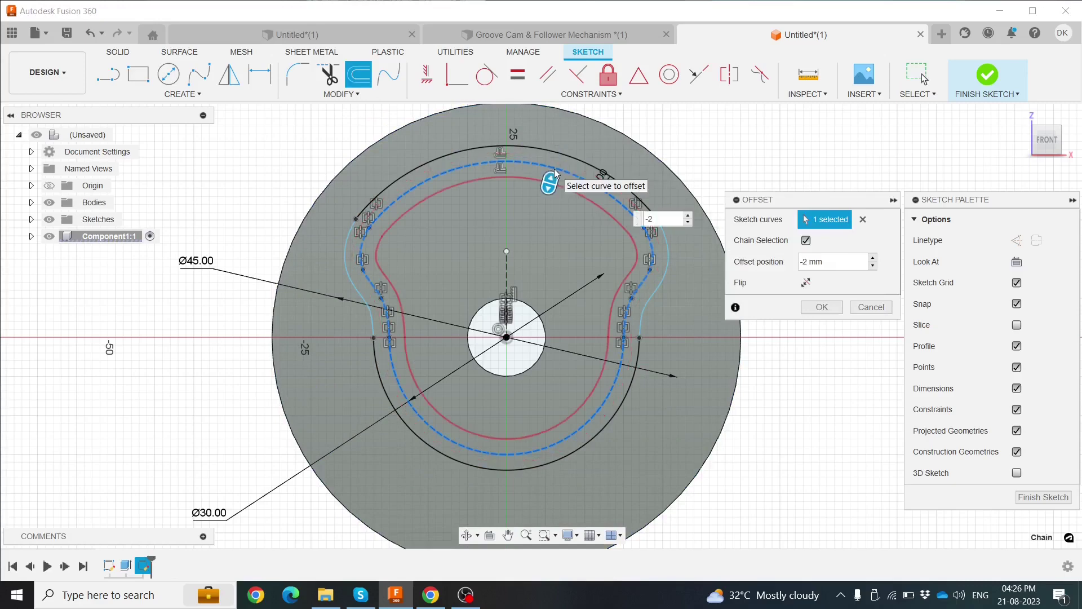
key(Return)
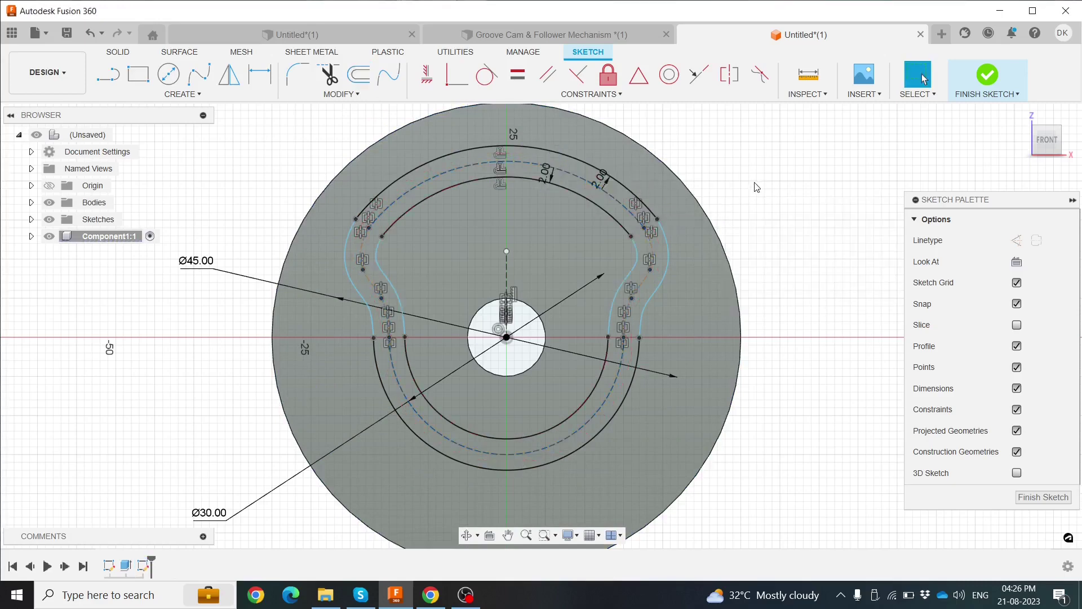
scroll(764, 242, up, 1)
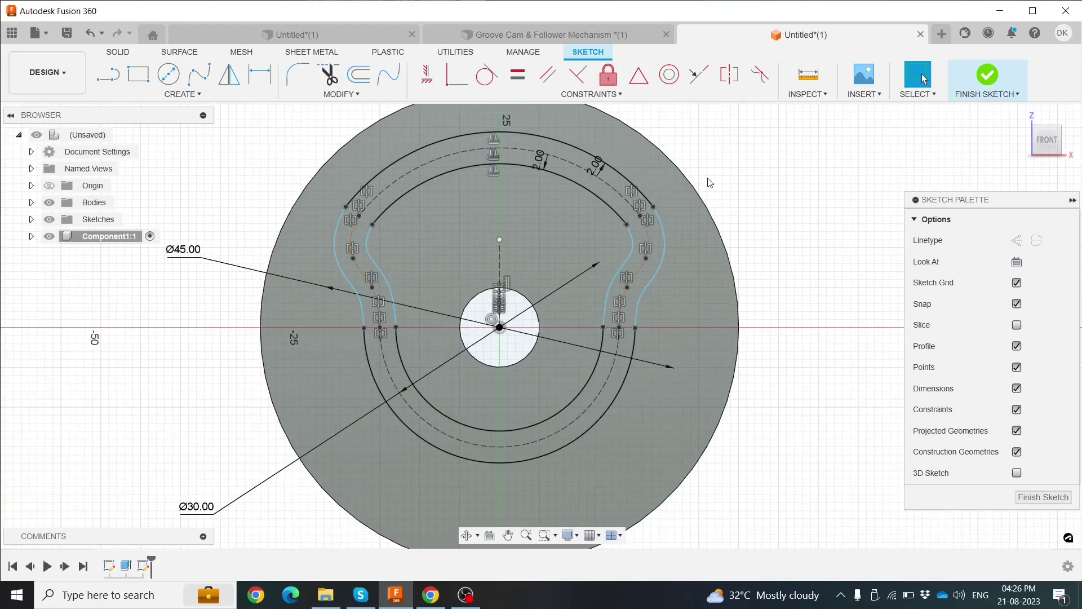
Finish the sketch and extrude the groove band between the offsets as a 5 mm deep cut.
click(986, 76)
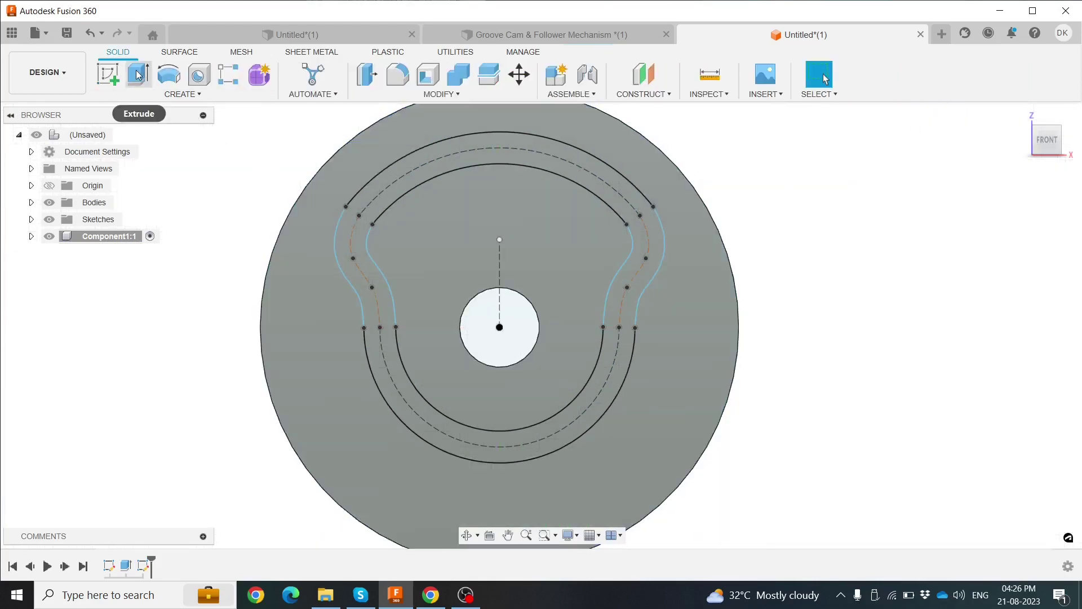
click(138, 75)
click(370, 192)
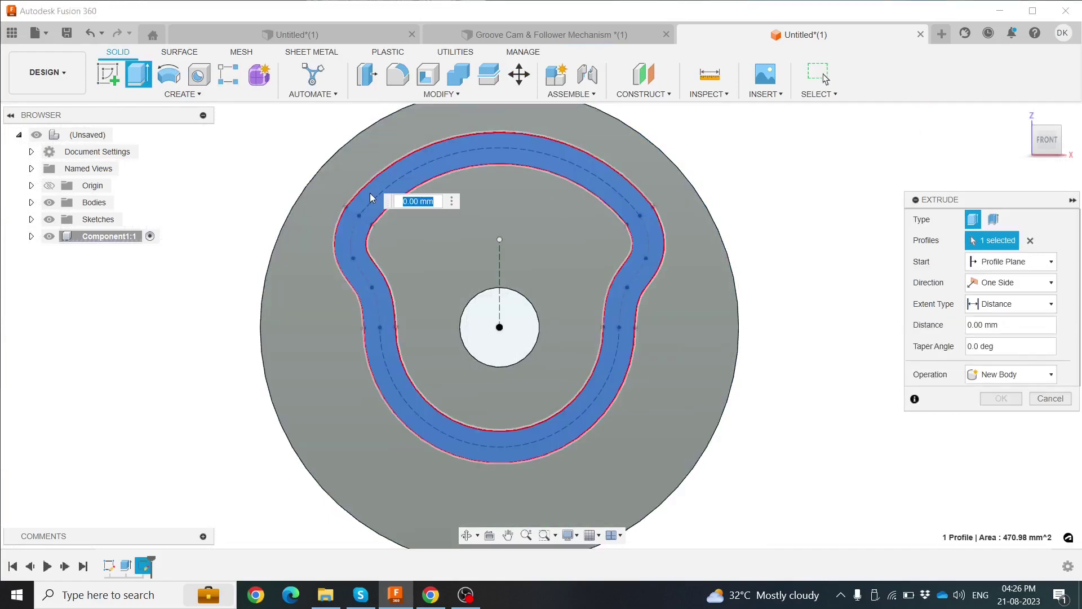
text(5)
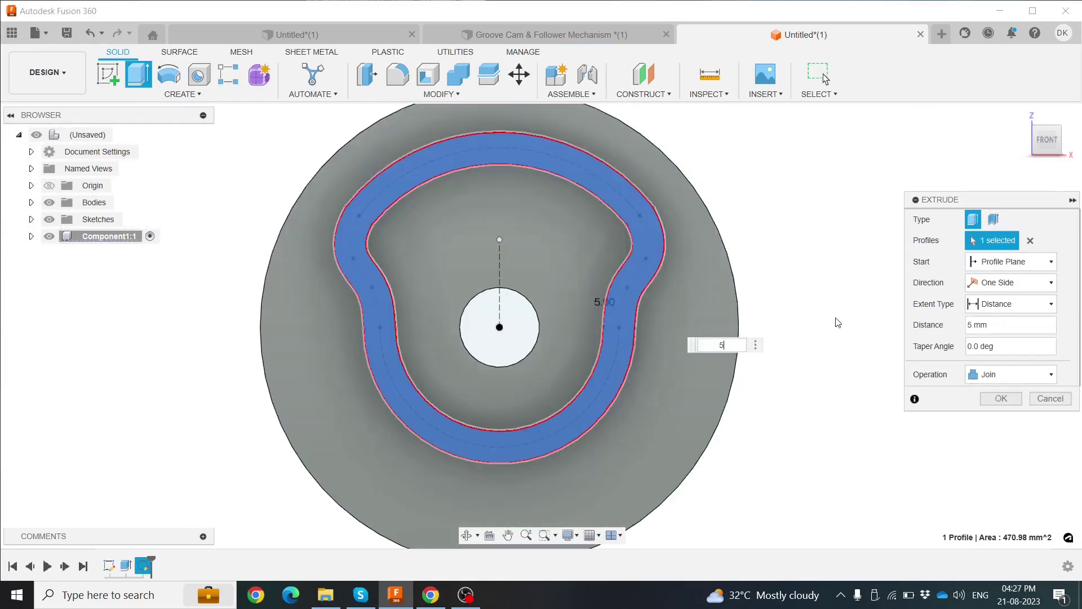
mouse_move(839, 323)
shift+middle_down()
mouse_move(764, 328)
mouse_move(743, 359)
shift+middle_up()
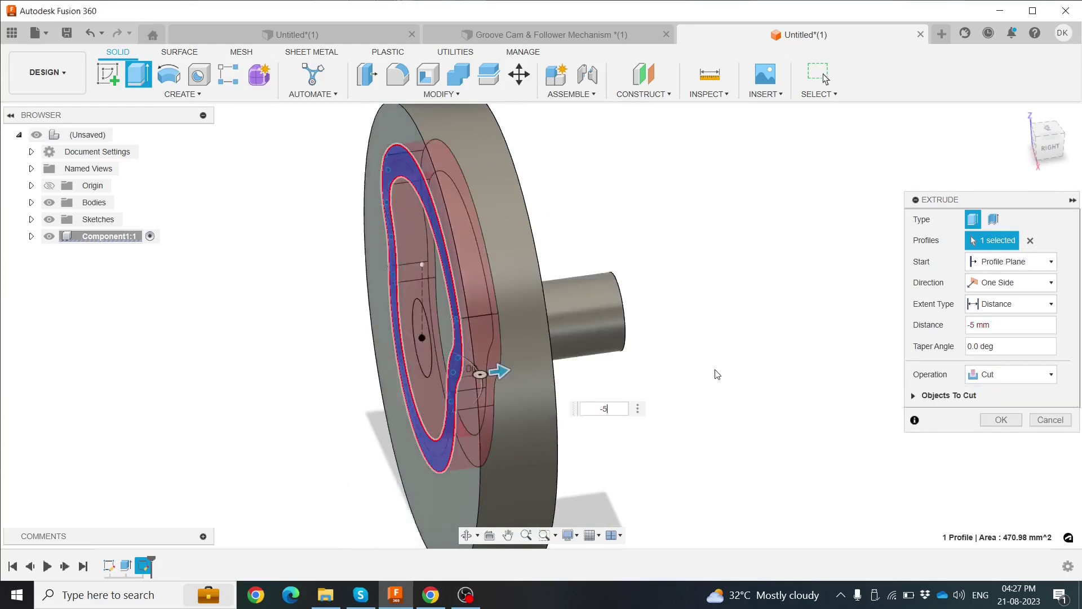
scroll(717, 375, down, 2)
scroll(660, 313, down, 2)
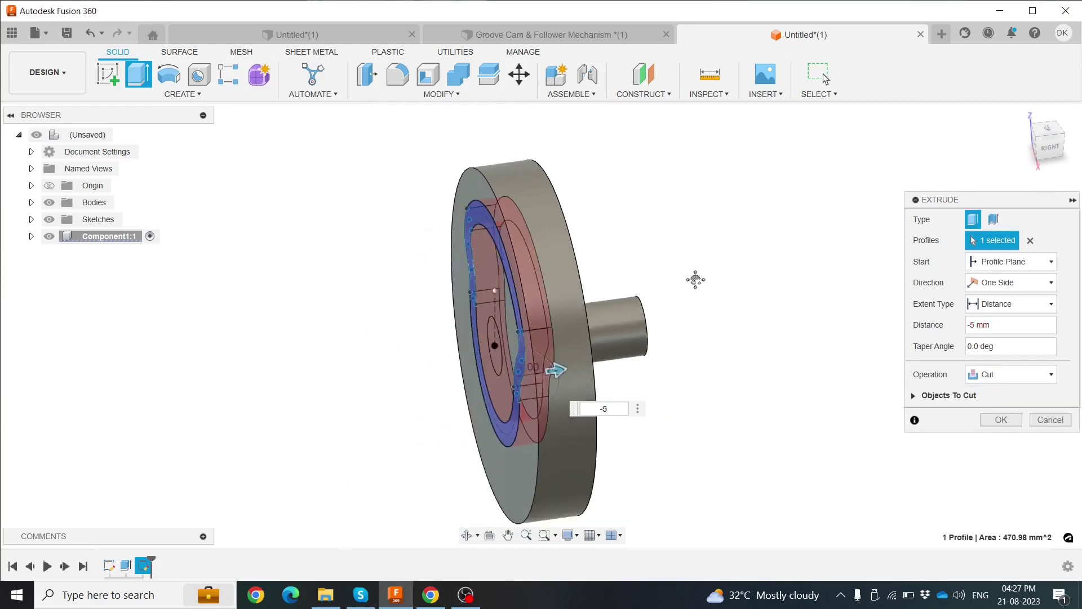
mouse_move(696, 278)
middle_down()
mouse_move(737, 304)
mouse_move(619, 290)
mouse_move(679, 268)
mouse_move(727, 271)
middle_up()
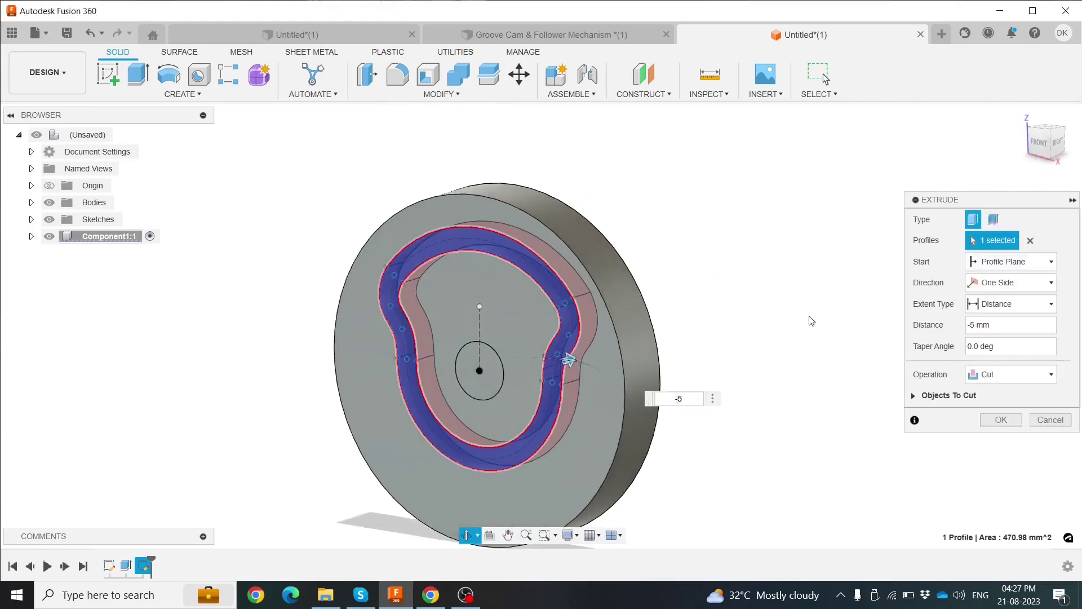
click(1000, 421)
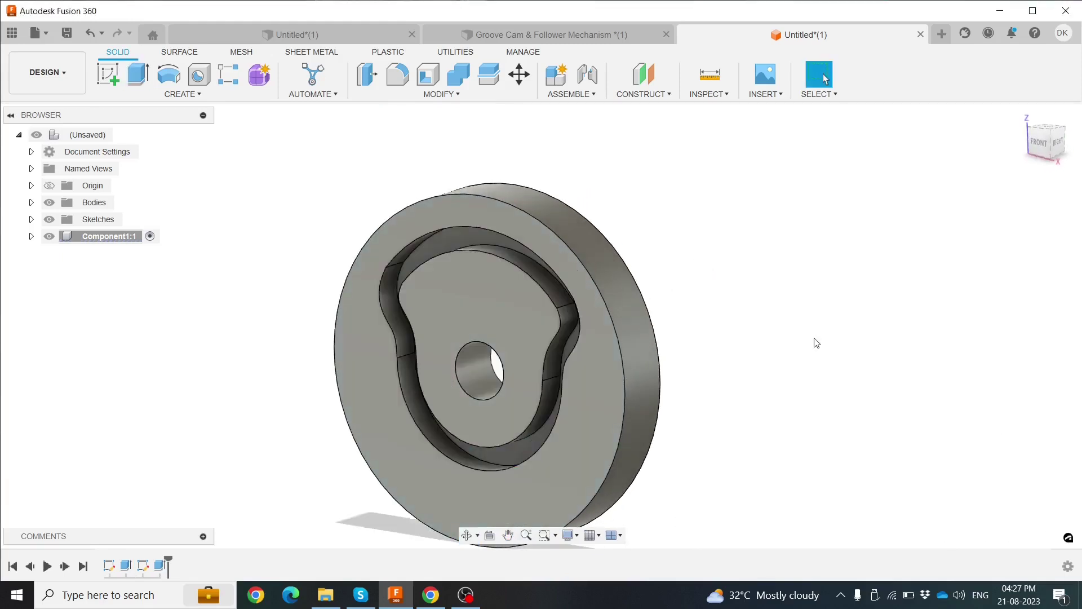
Activate the top-level (Unsaved) assembly and orbit to a tilted view of the grooved disk.
mouse_move(780, 329)
shift+middle_down()
mouse_move(827, 299)
mouse_move(745, 316)
mouse_move(761, 348)
mouse_move(761, 334)
mouse_move(746, 331)
shift+middle_up()
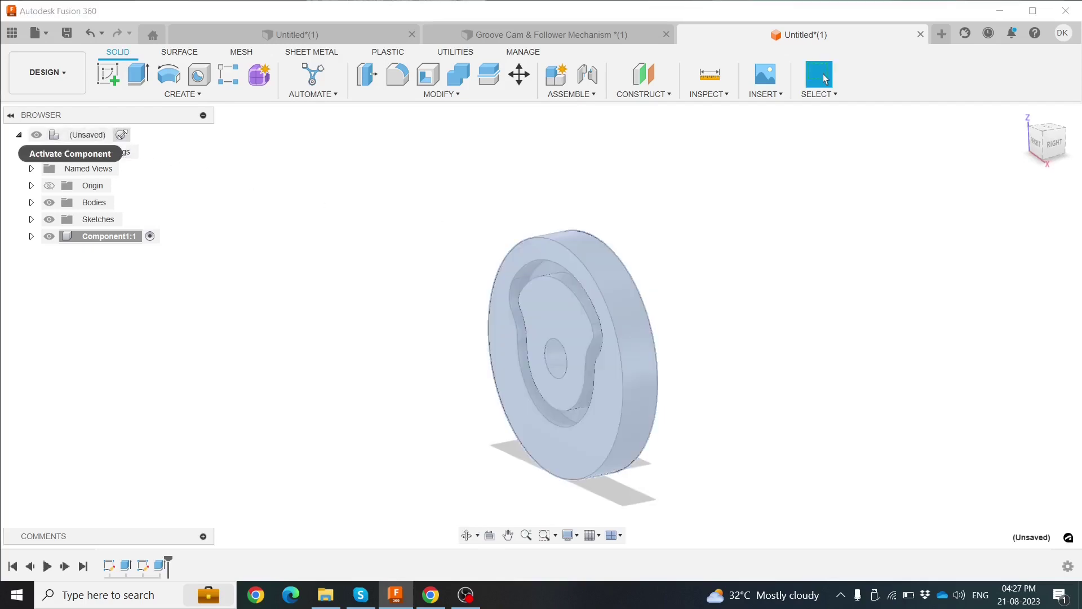
click(124, 135)
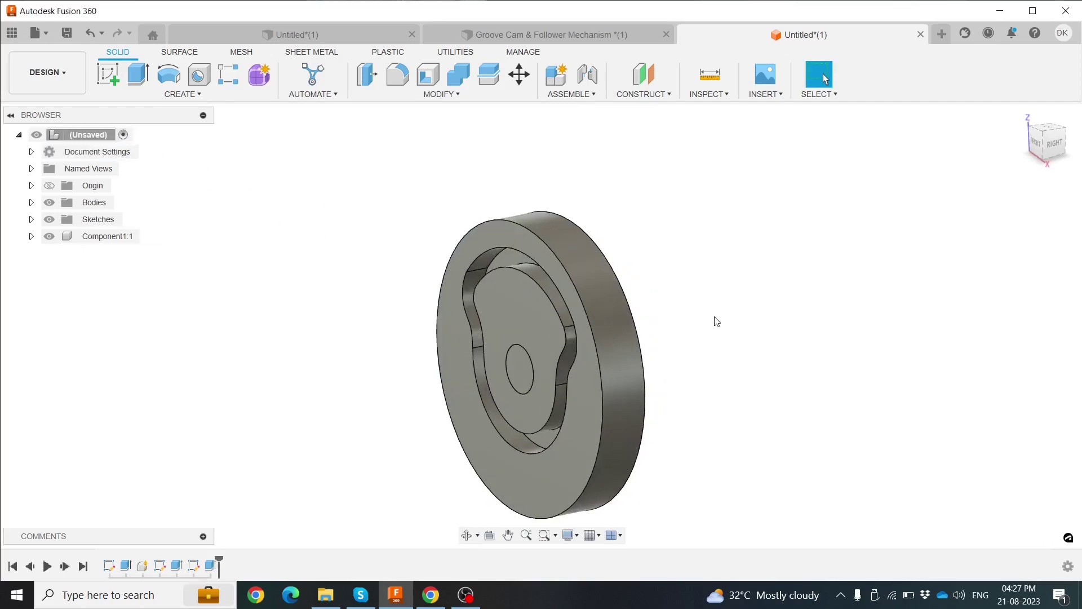
shift+middle_drag(717, 321, 717, 302)
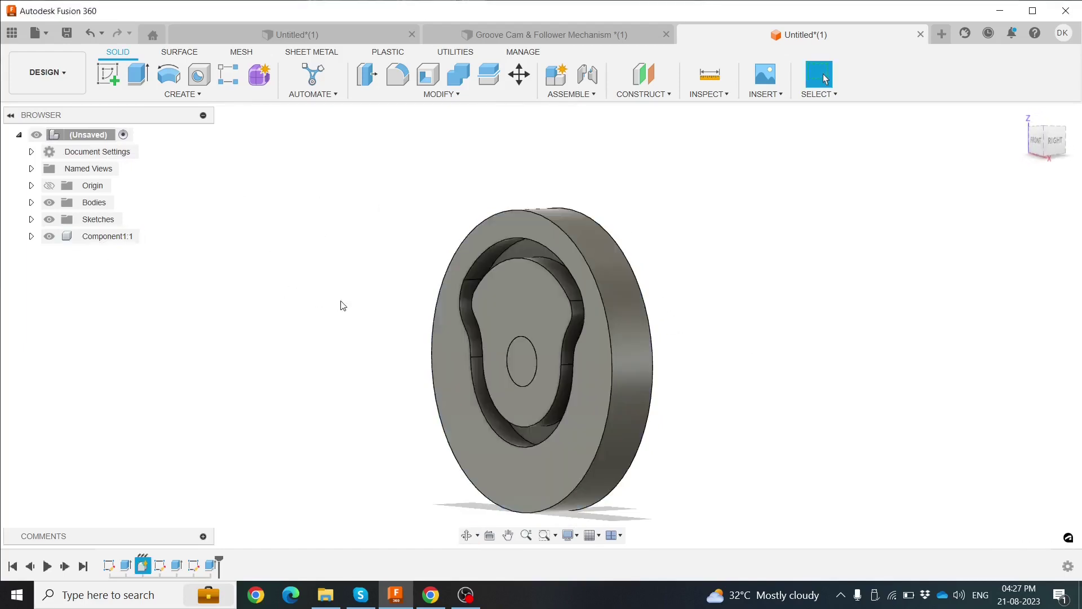
scroll(402, 284, down, 2)
scroll(400, 353, down, 2)
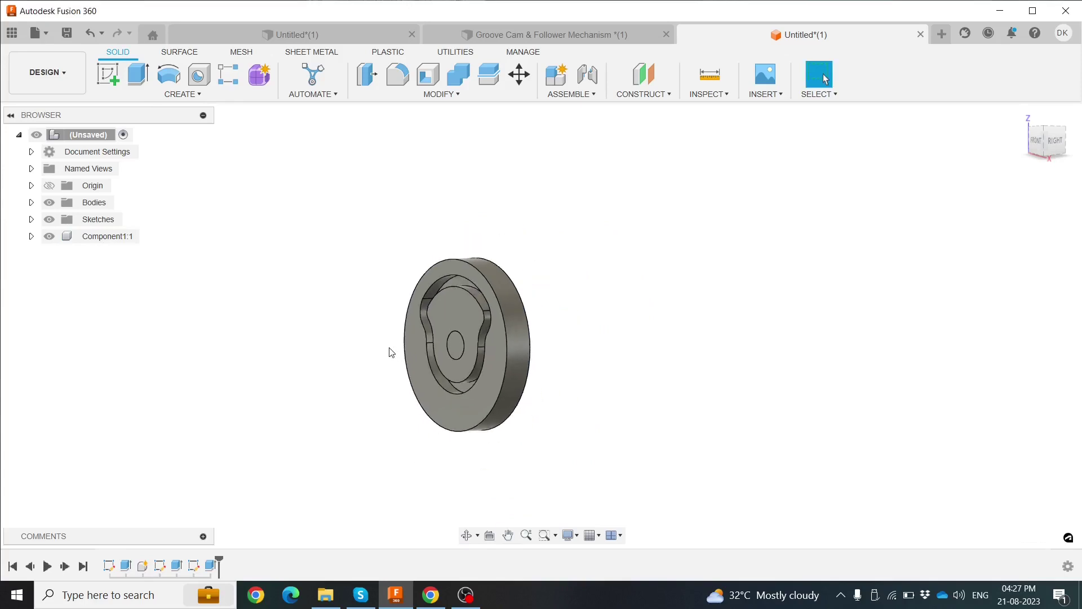
mouse_move(379, 343)
shift+middle_down()
mouse_move(562, 372)
mouse_move(444, 449)
mouse_move(473, 367)
mouse_move(365, 350)
mouse_move(333, 363)
mouse_move(315, 333)
shift+middle_up()
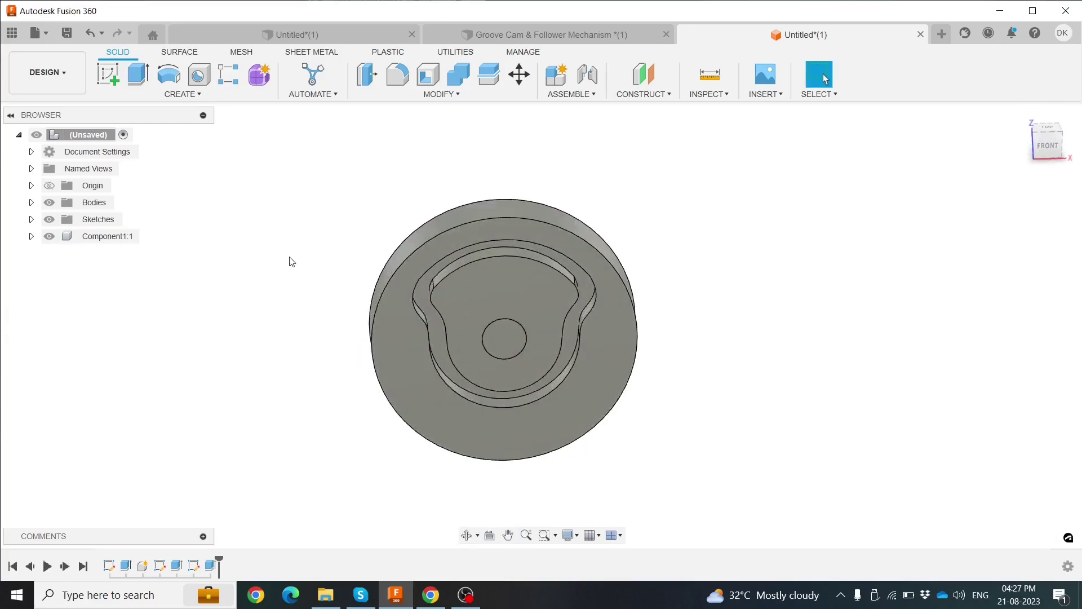
Create and activate Component2, then select the cam disk's outer face.
click(557, 75)
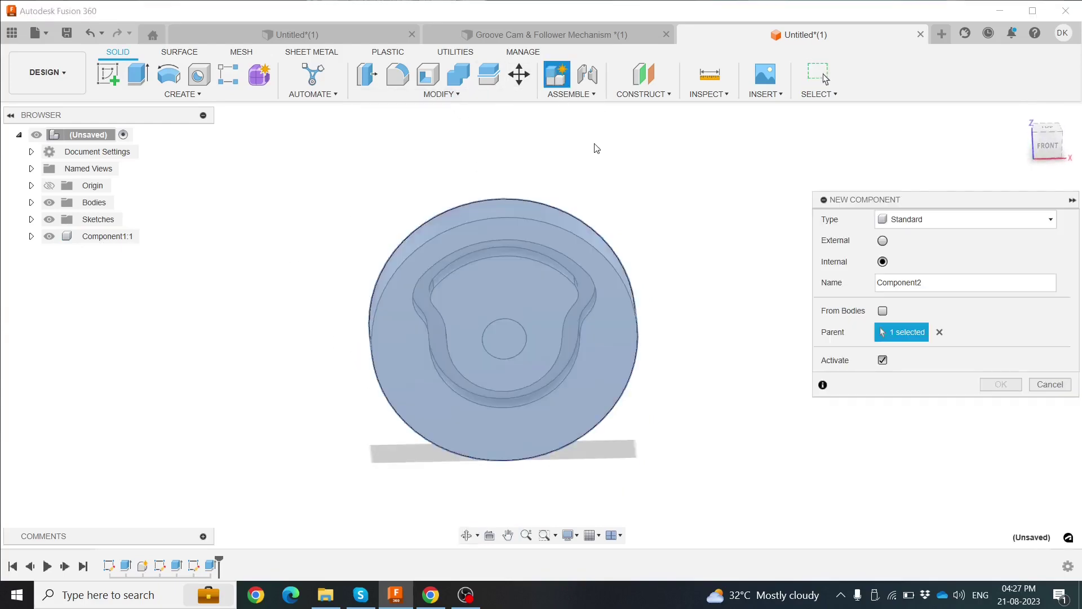
click(1000, 384)
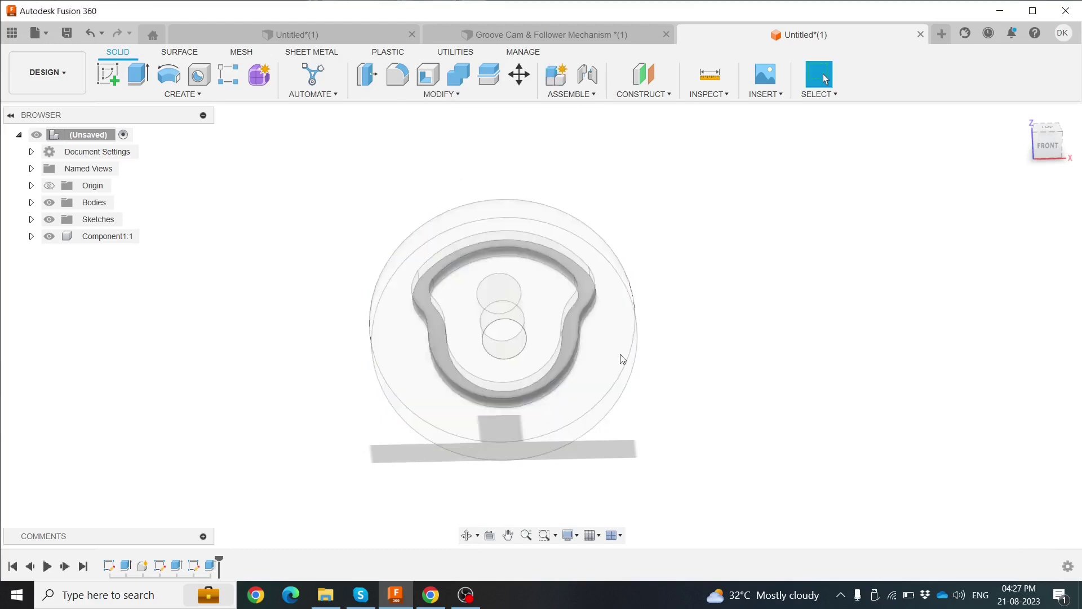
click(541, 292)
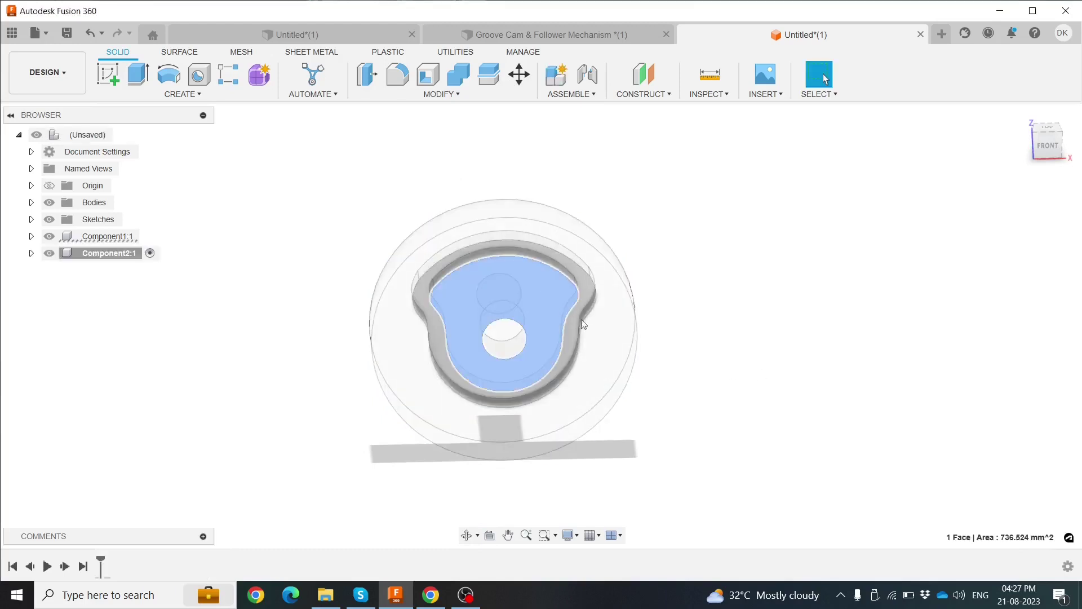
scroll(606, 338, up, 3)
click(601, 324)
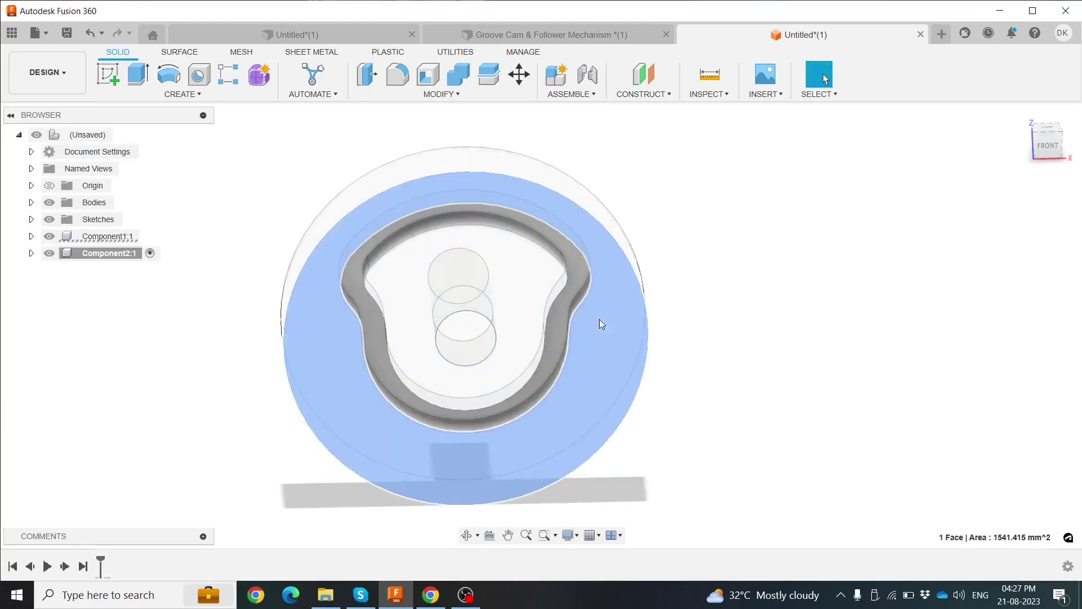
mouse_move(599, 319)
shift+middle_down()
mouse_move(632, 322)
mouse_move(624, 317)
shift+middle_up()
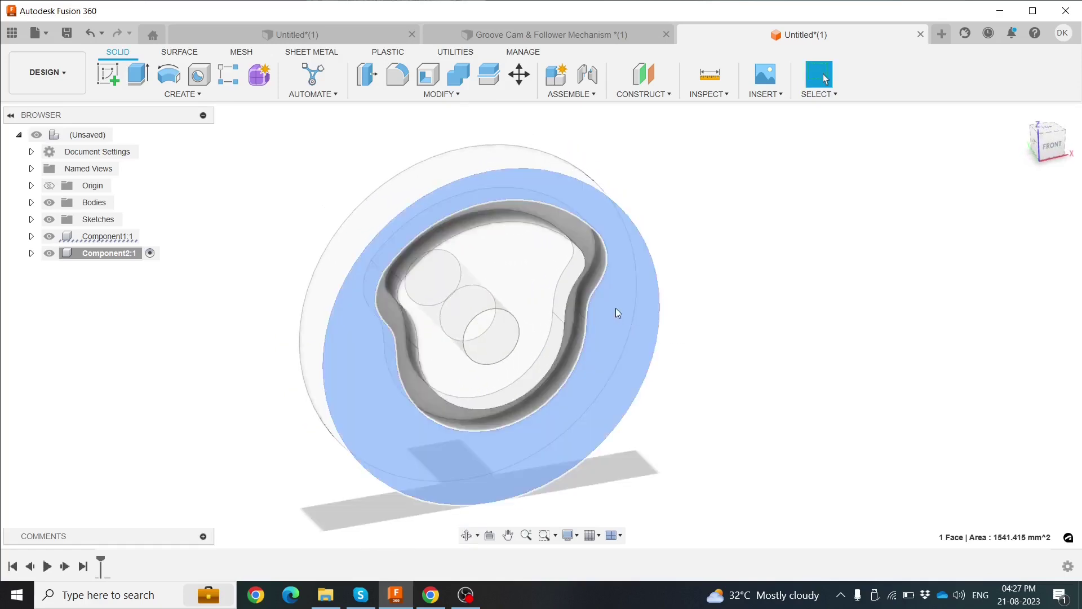
click(544, 290)
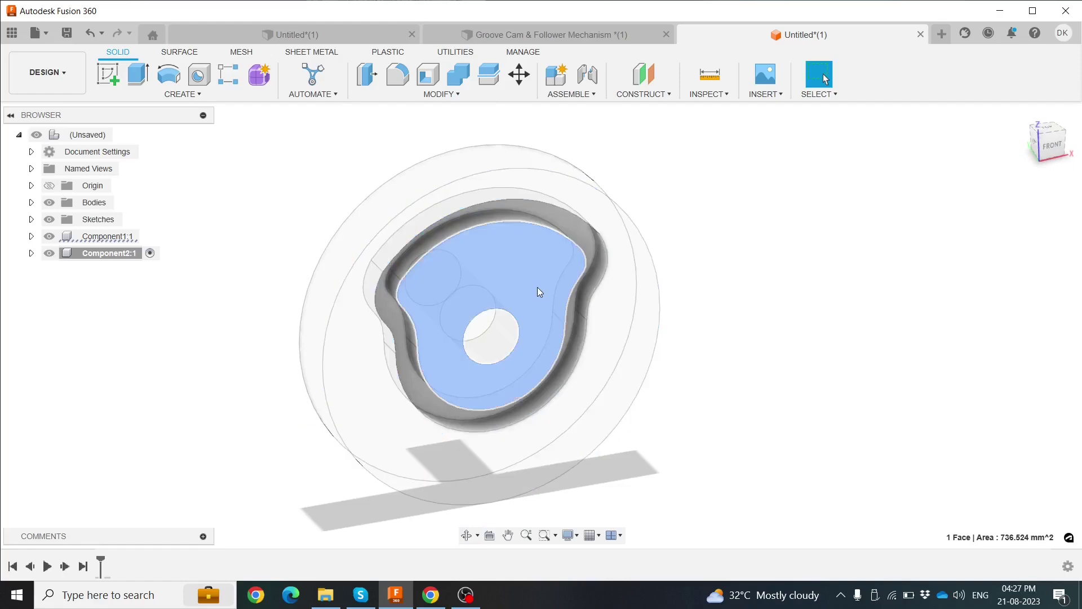
click(620, 300)
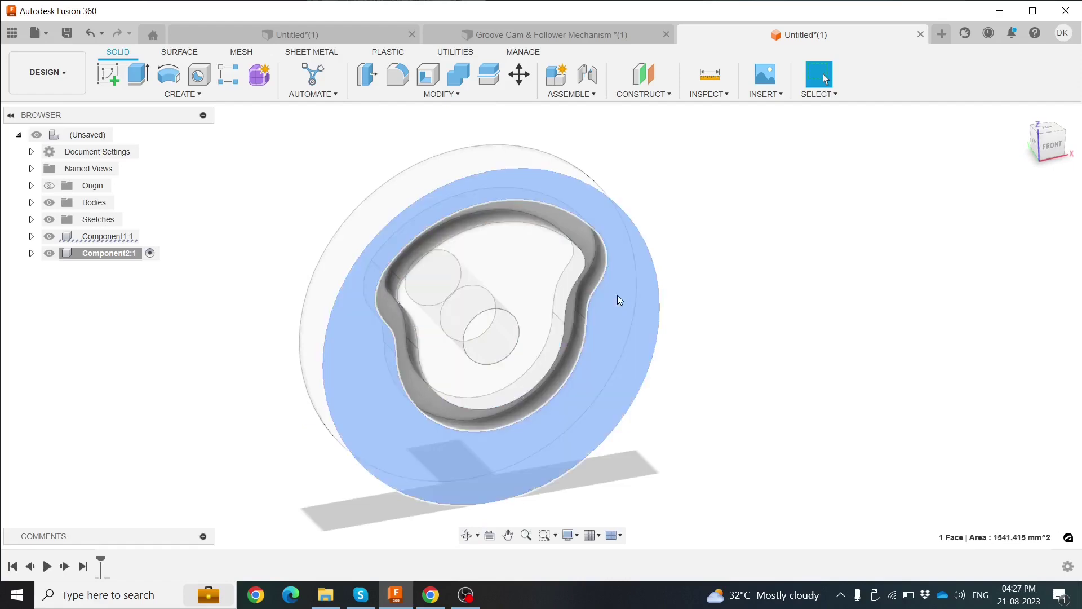
Start a sketch on the disk face and draw a tall stem rectangle below the centre.
click(111, 76)
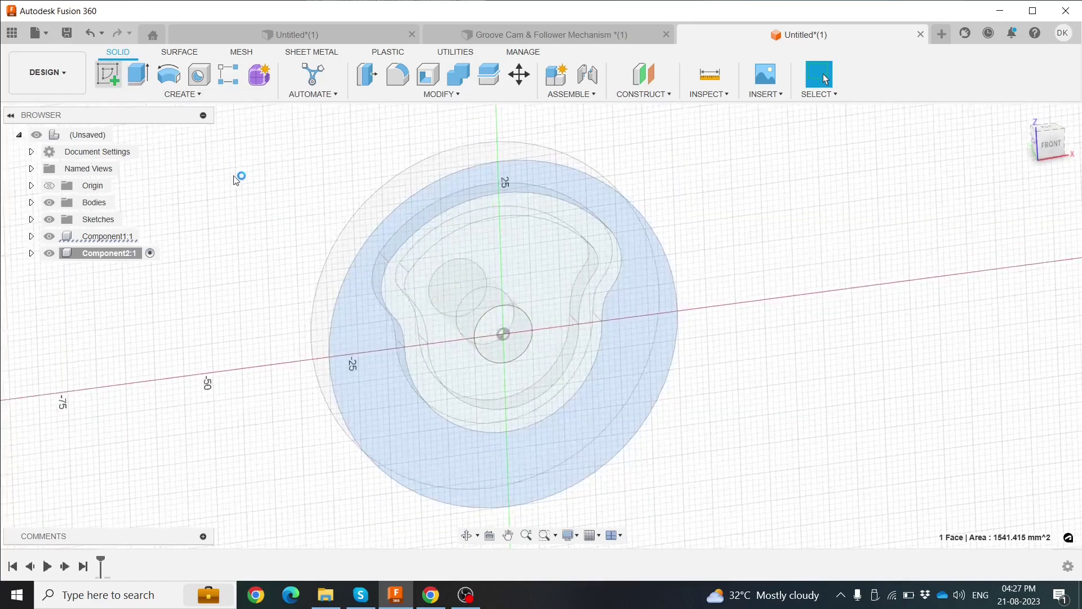
scroll(292, 225, down, 3)
scroll(434, 395, up, 2)
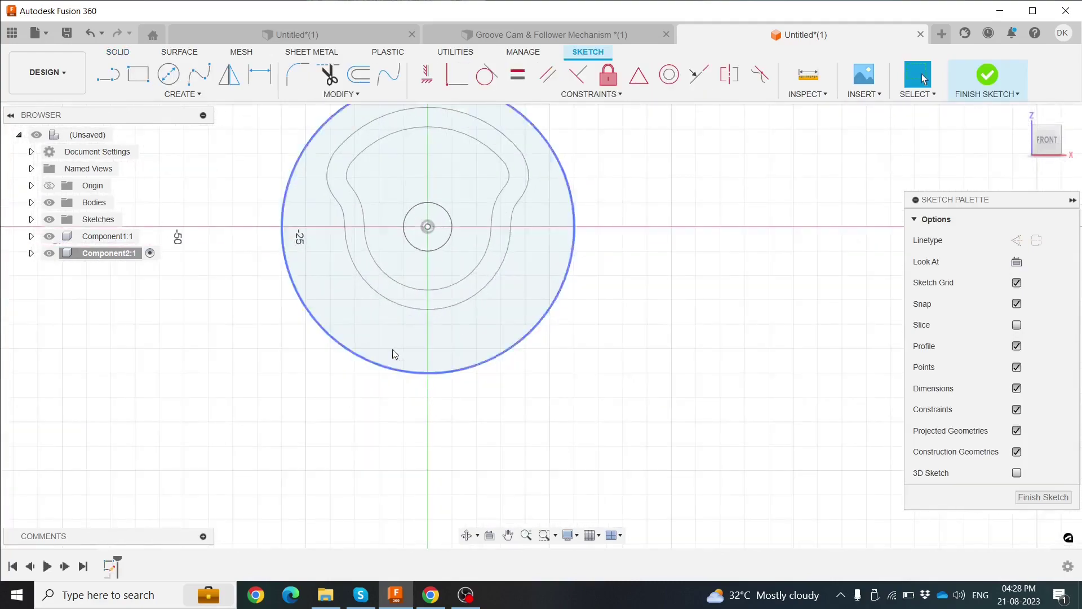
middle_drag(440, 322, 494, 297)
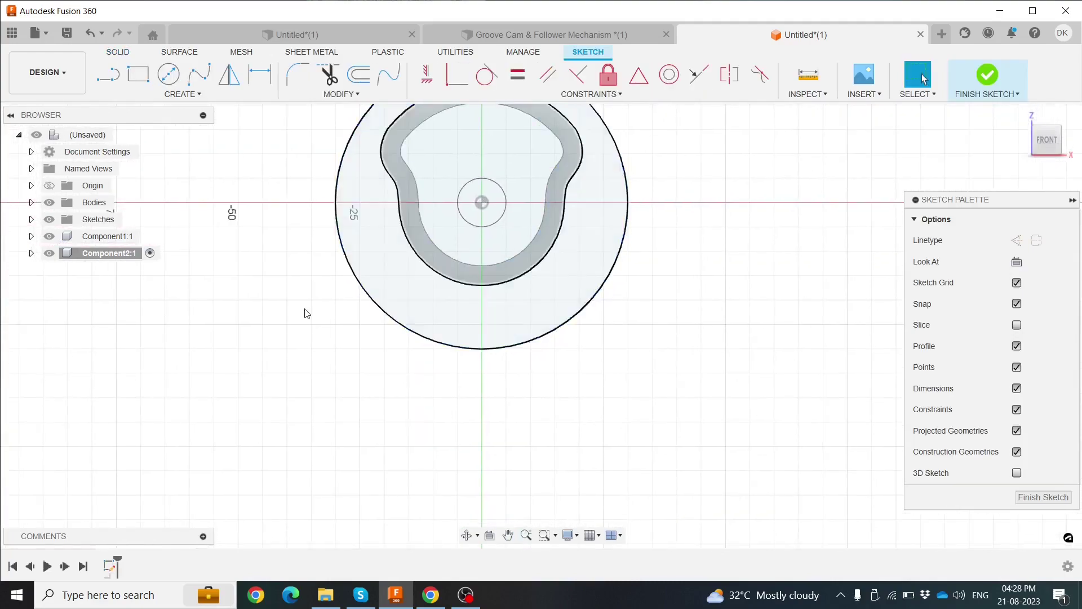
click(138, 79)
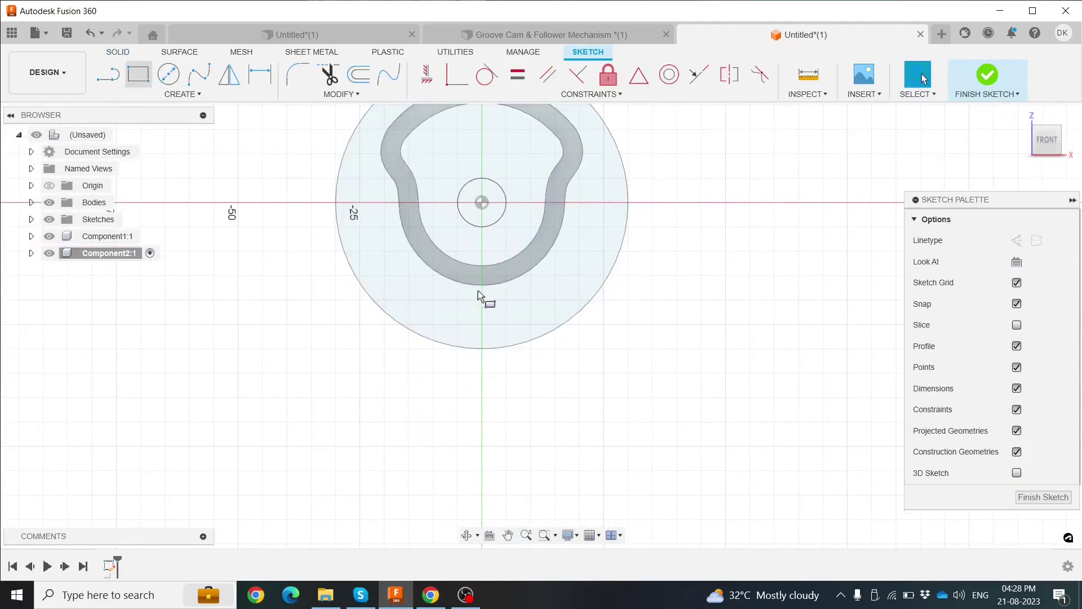
click(464, 239)
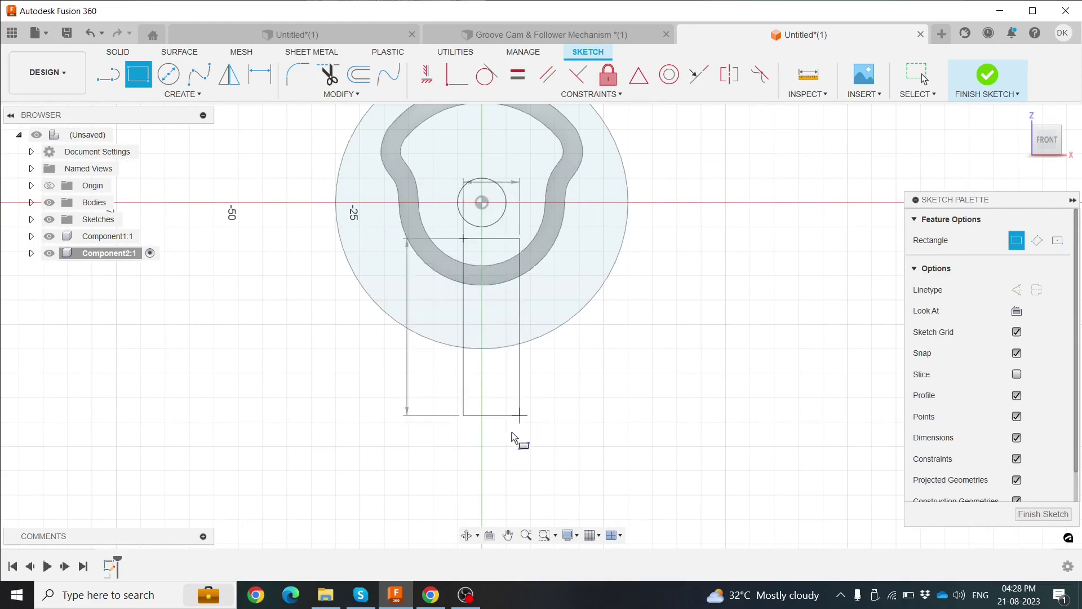
key(Tab)
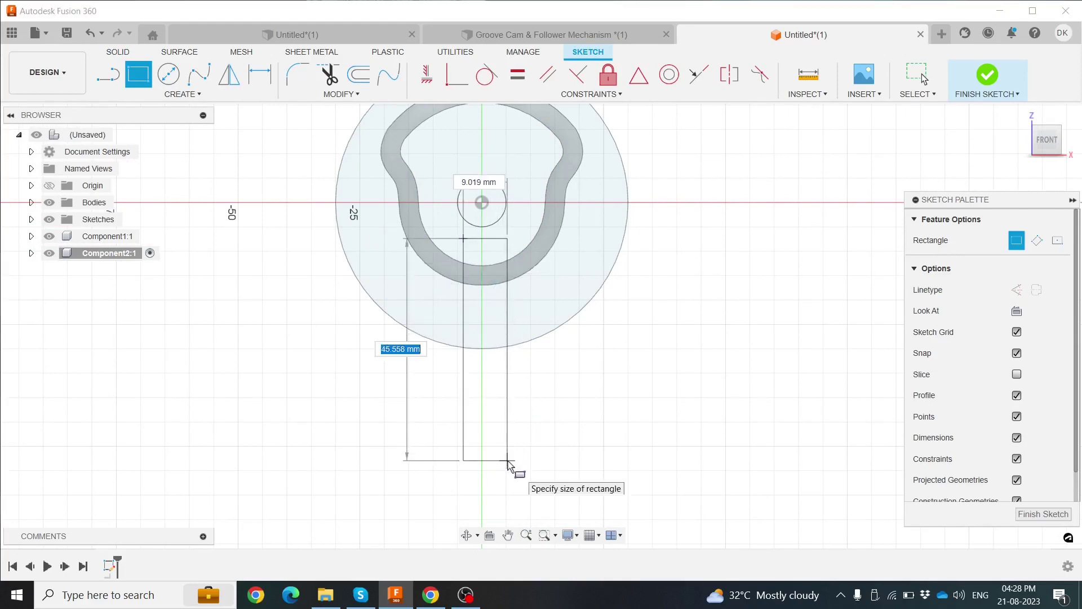
click(508, 460)
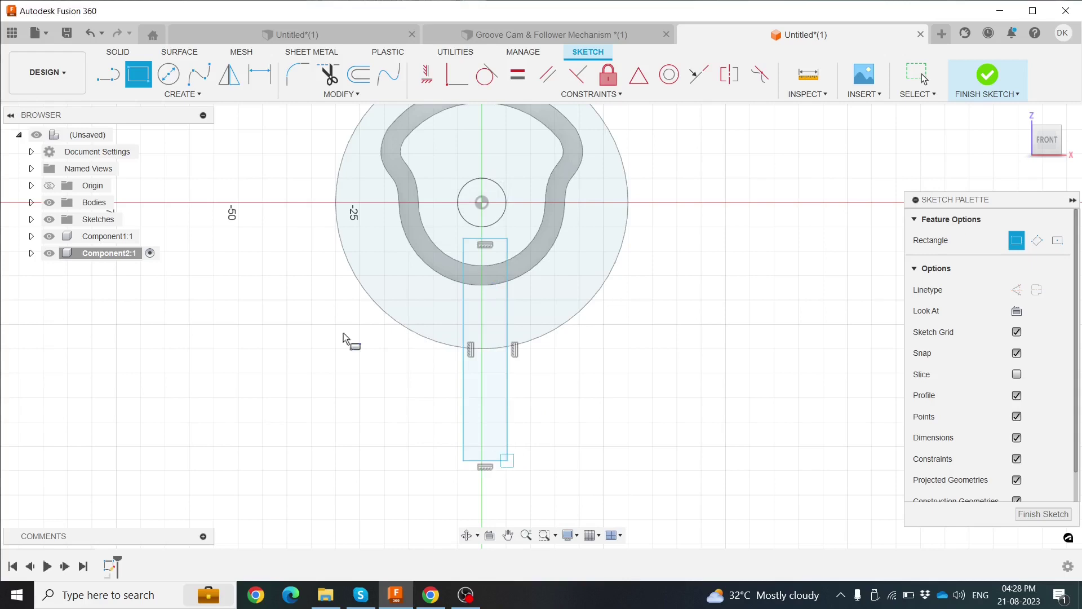
Dimension the stem rectangle to 45 mm tall and 10 mm wide.
click(260, 74)
click(463, 313)
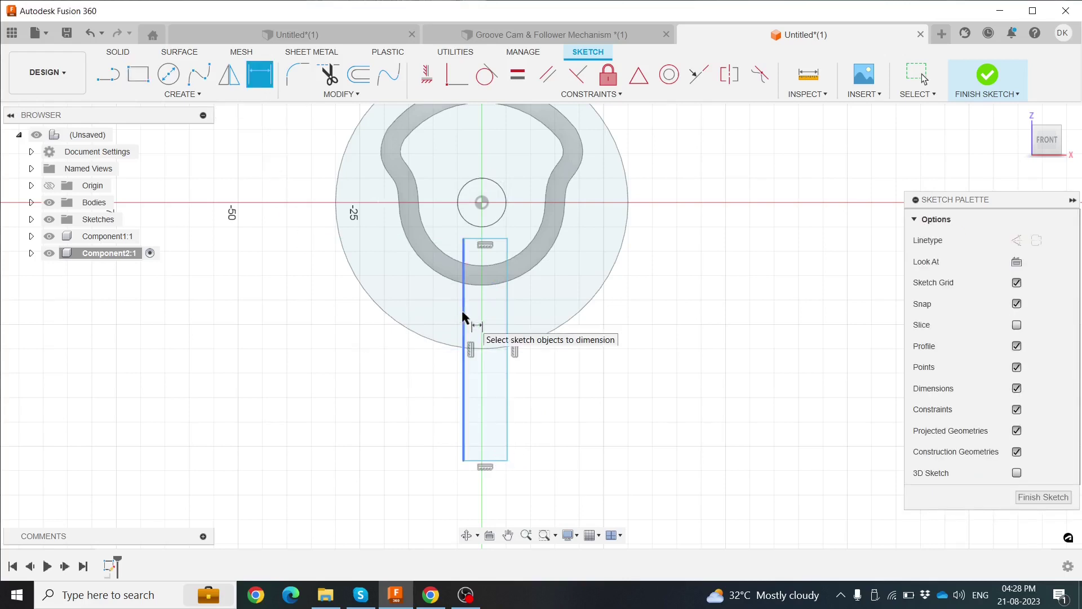
click(413, 359)
text(0)
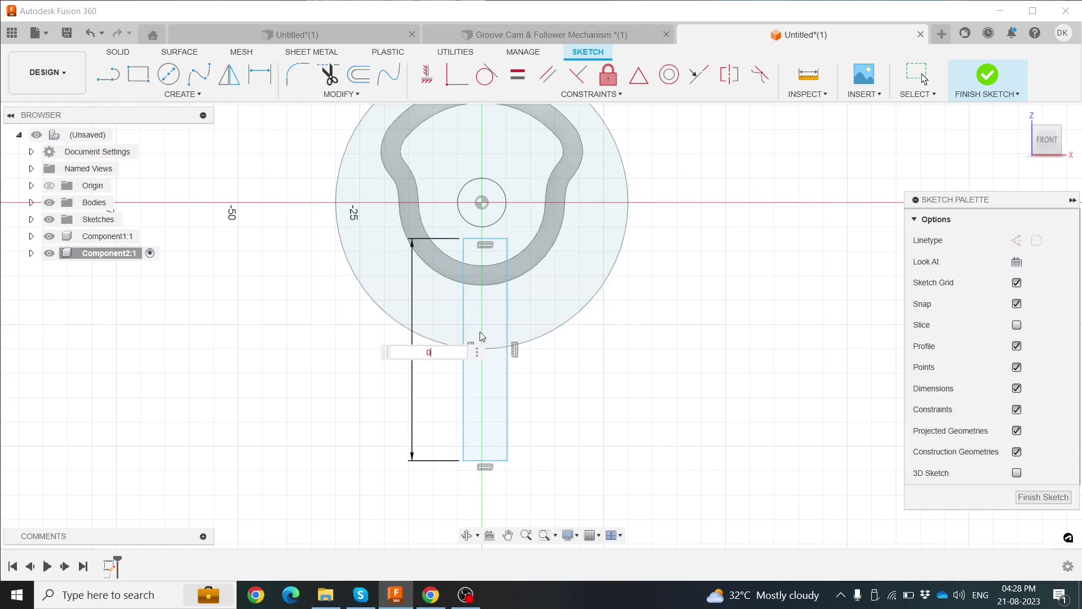
key(BackSpace)
text(45)
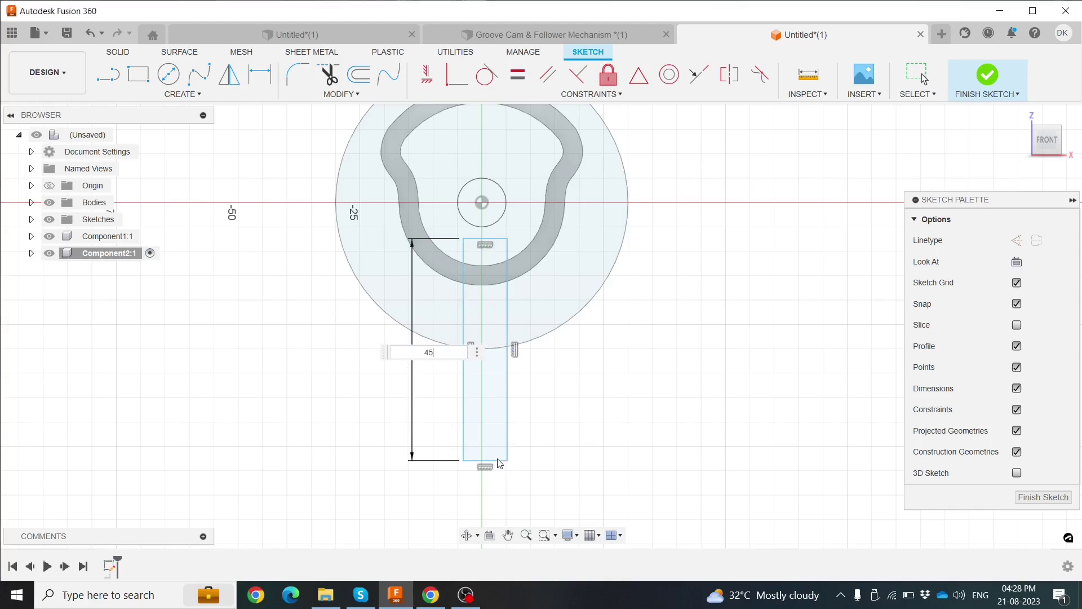
key(ctrl+a)
key(Return)
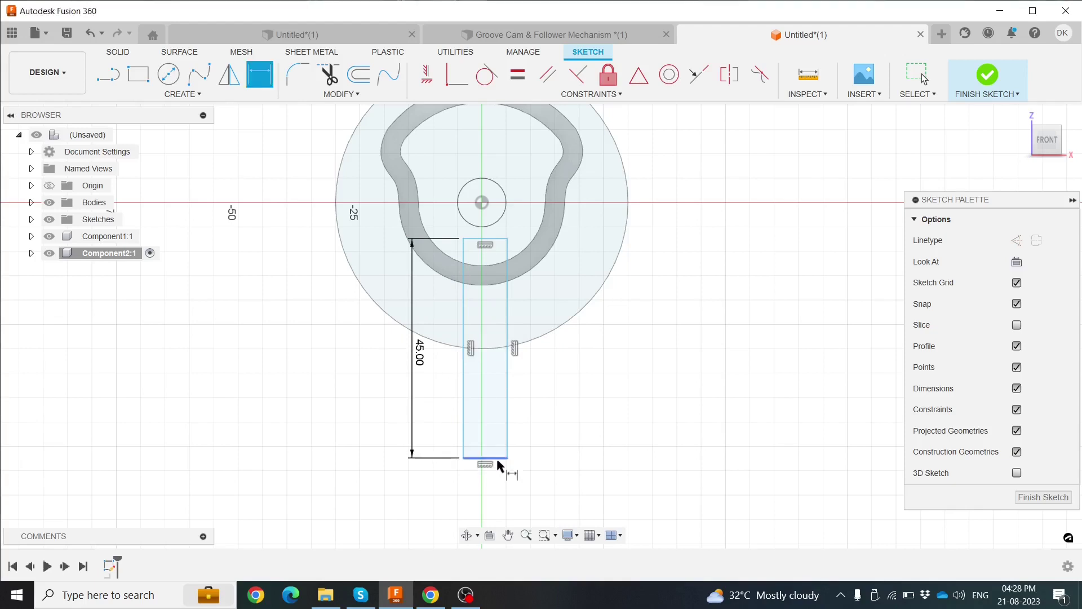
click(496, 459)
click(496, 486)
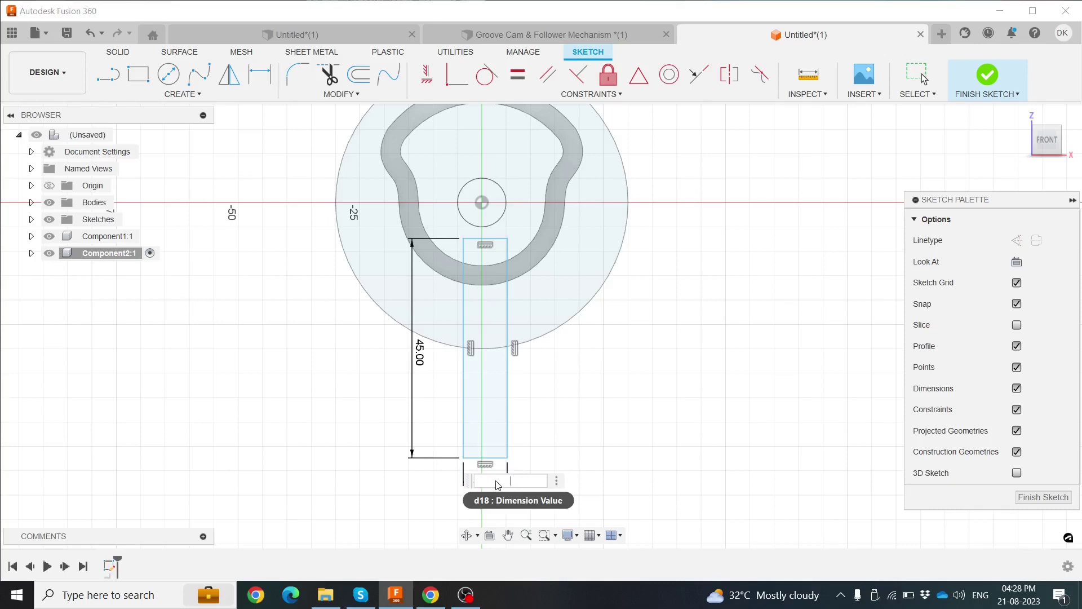
text(0)
key(Return)
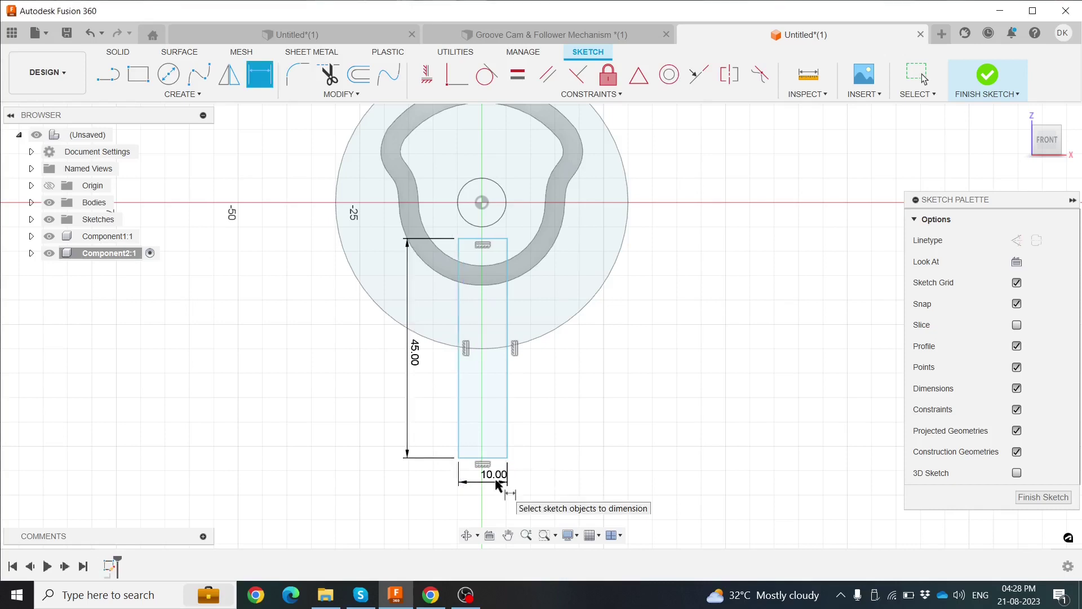
key(Escape)
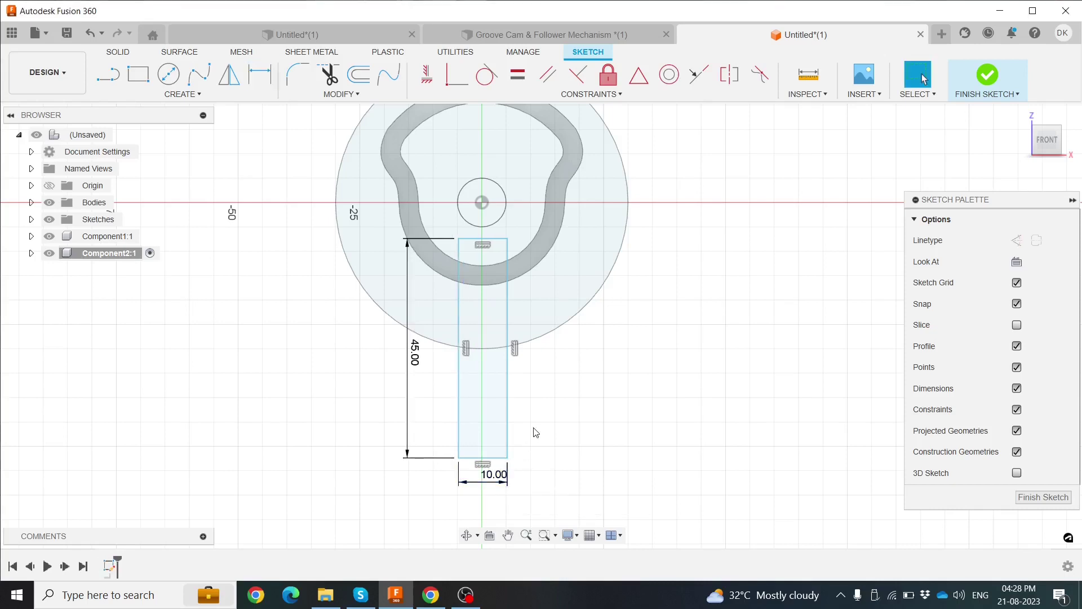
scroll(536, 432, down, 2)
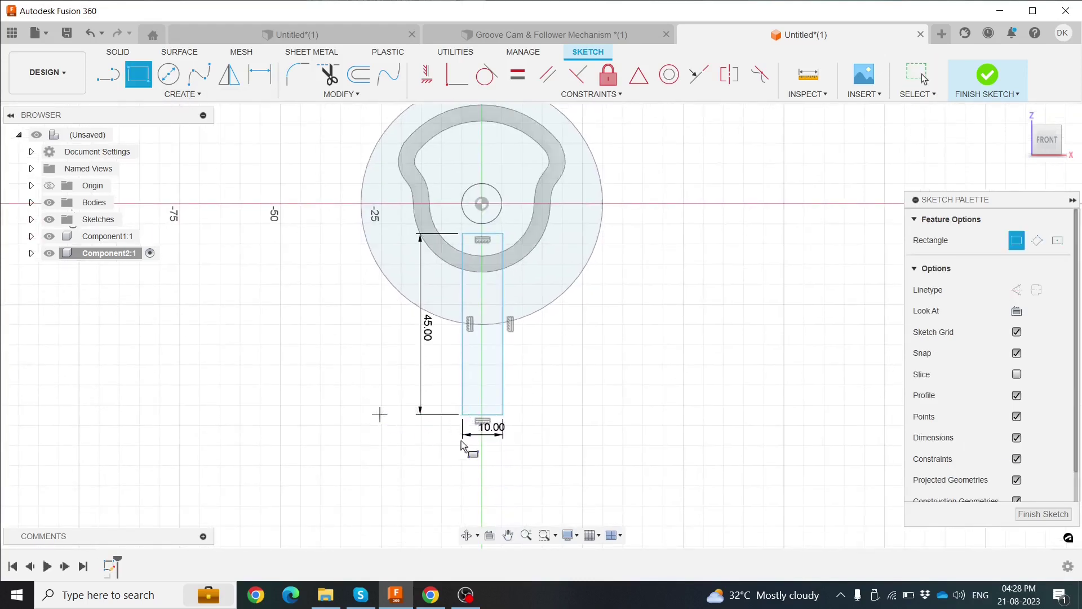
Complete the crossbar rectangle under the stem and dimension its width to 50 mm.
click(598, 438)
key(Escape)
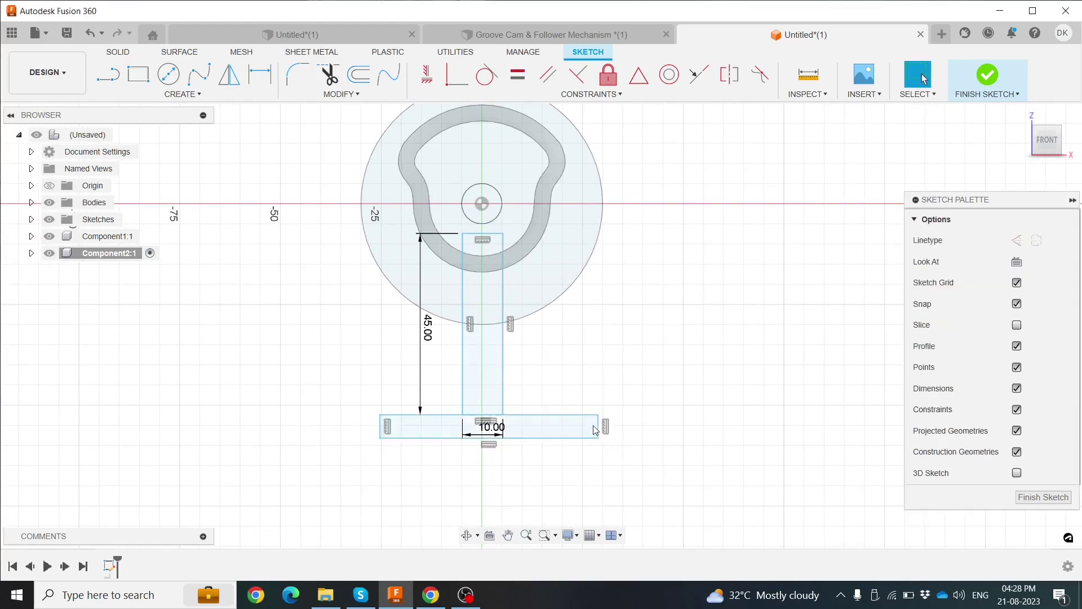
scroll(568, 402, up, 1)
scroll(554, 392, up, 1)
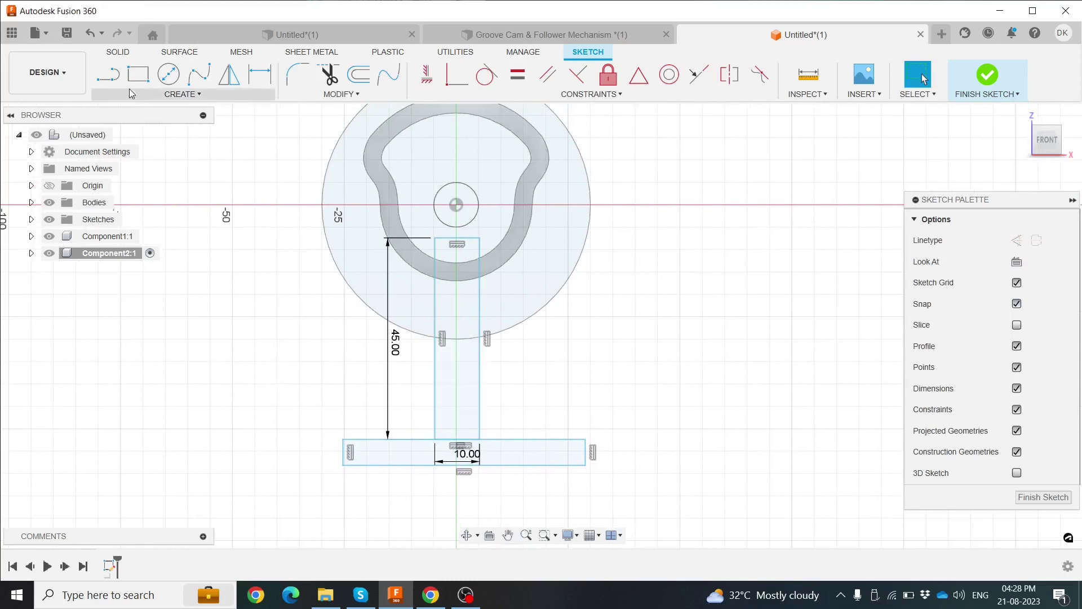
click(260, 74)
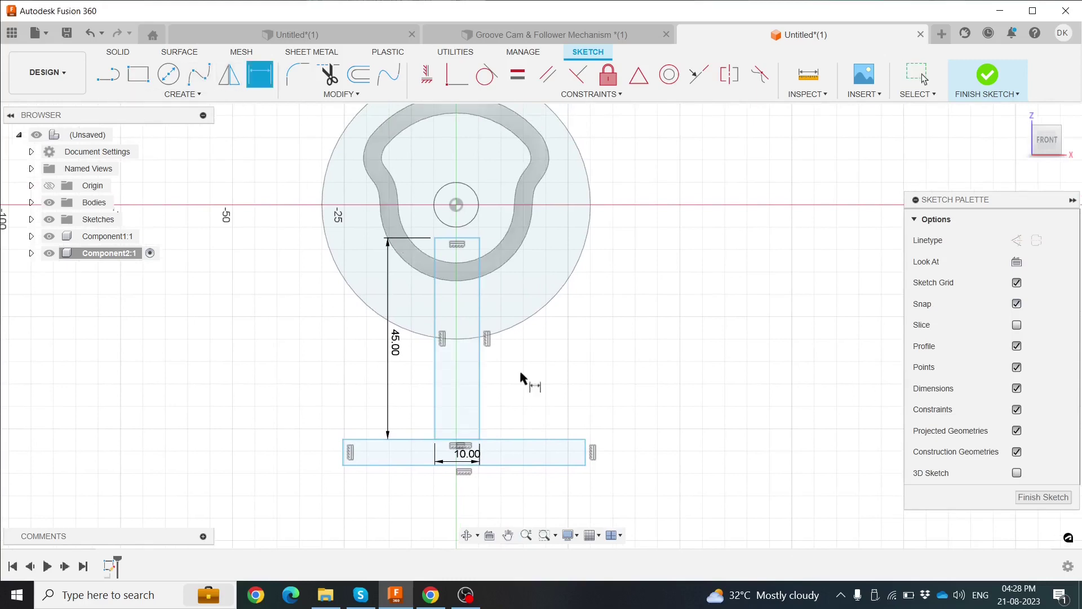
click(529, 468)
click(468, 503)
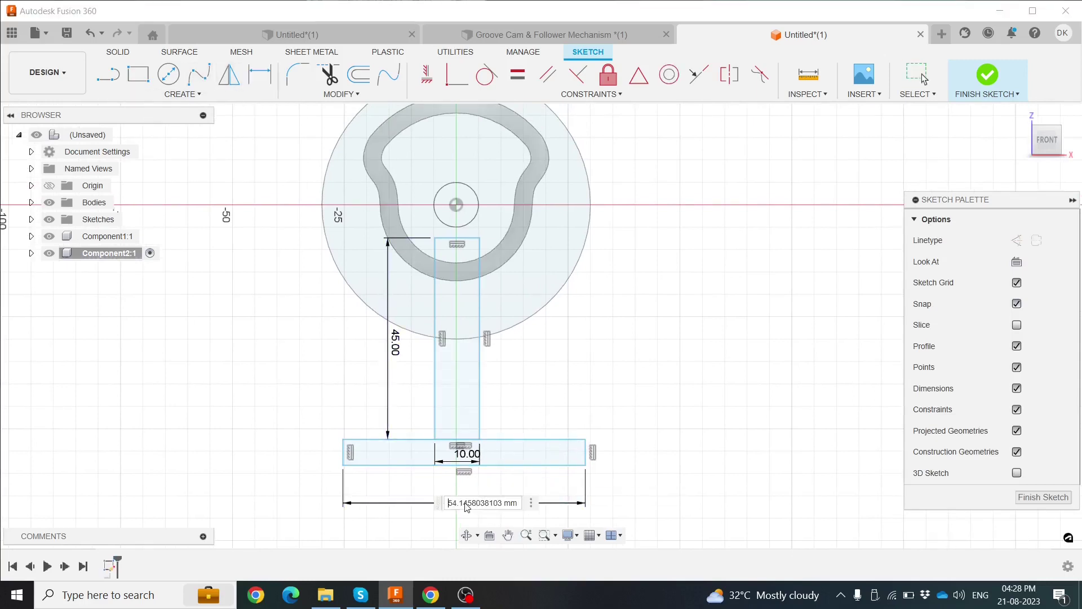
text(50)
key(Return)
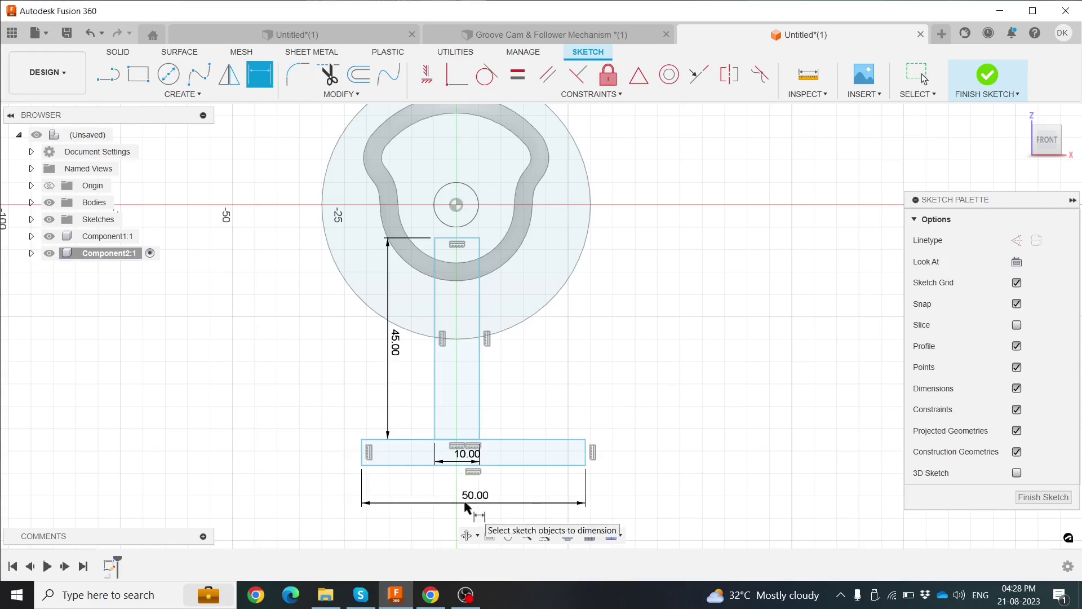
key(Escape)
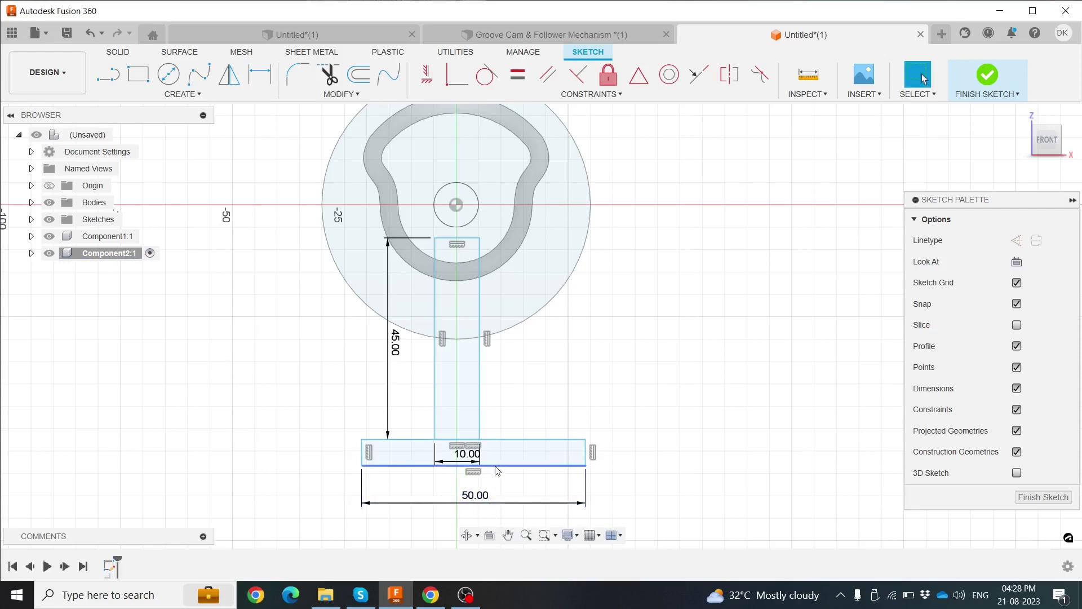
scroll(519, 420, up, 1)
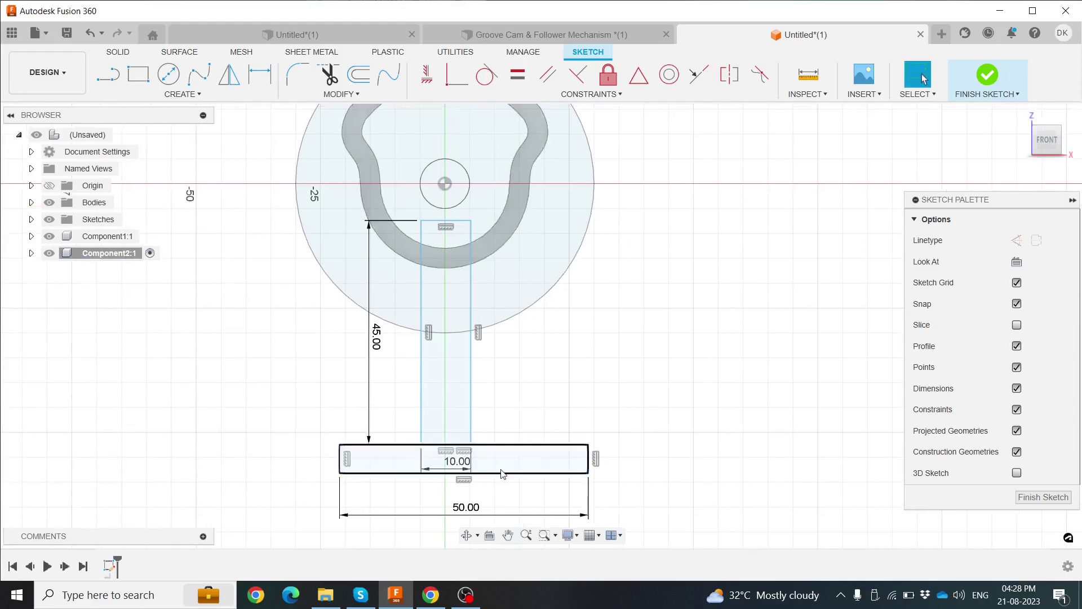
click(461, 478)
click(514, 484)
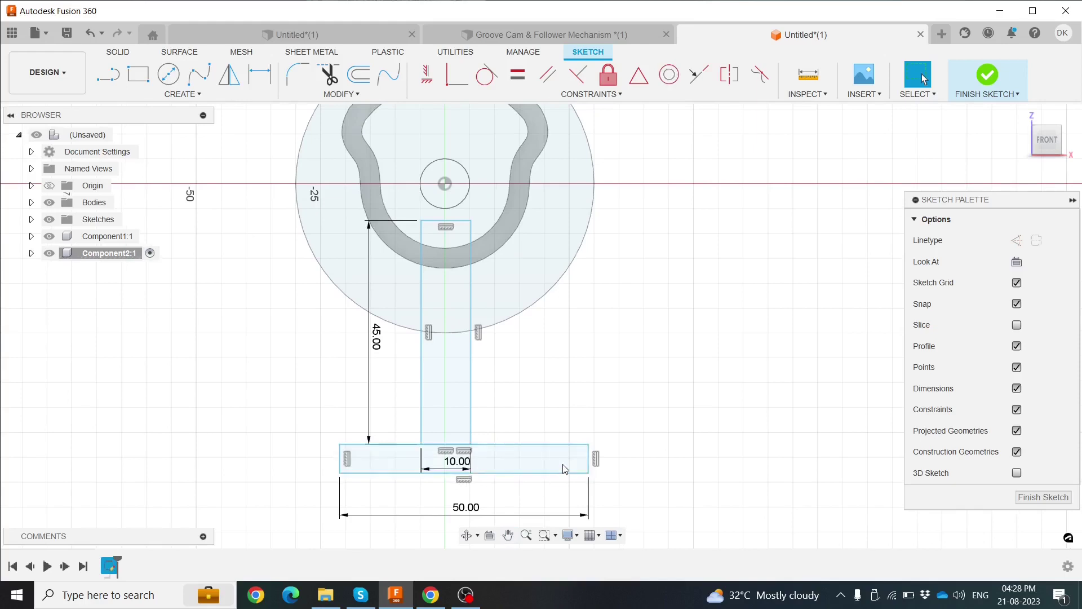
Dimension the distance from the disk centre to the crossbar's left edge as 25 mm.
click(260, 90)
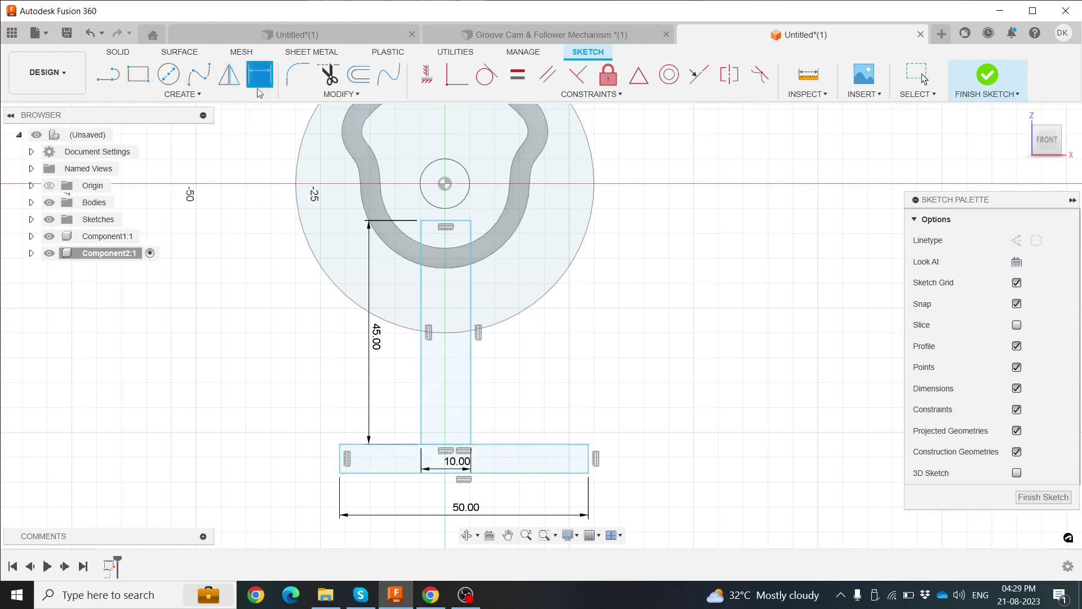
click(445, 183)
click(340, 462)
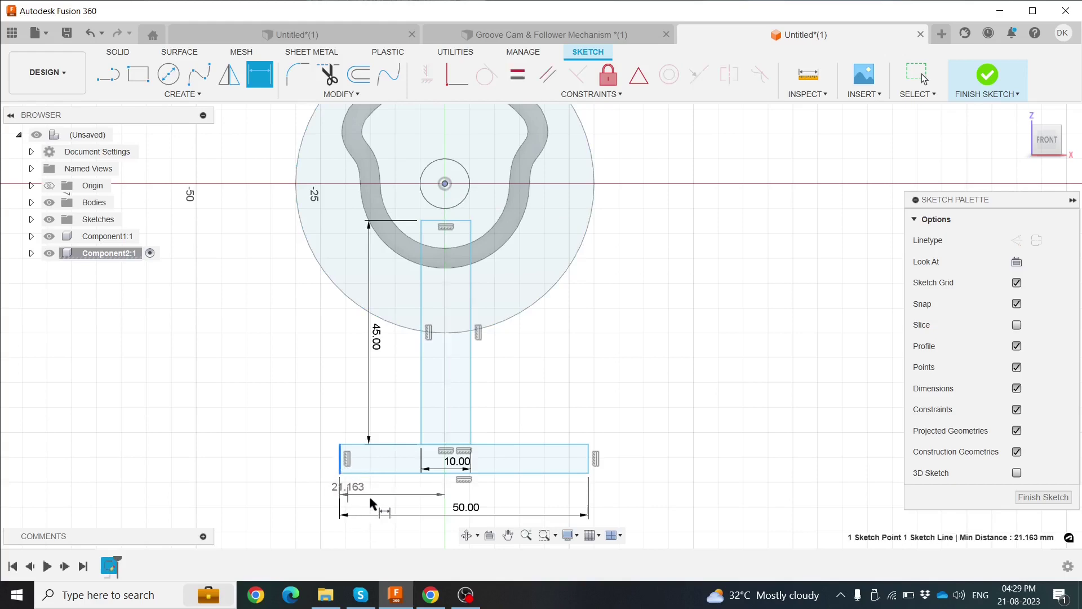
click(373, 496)
text(25)
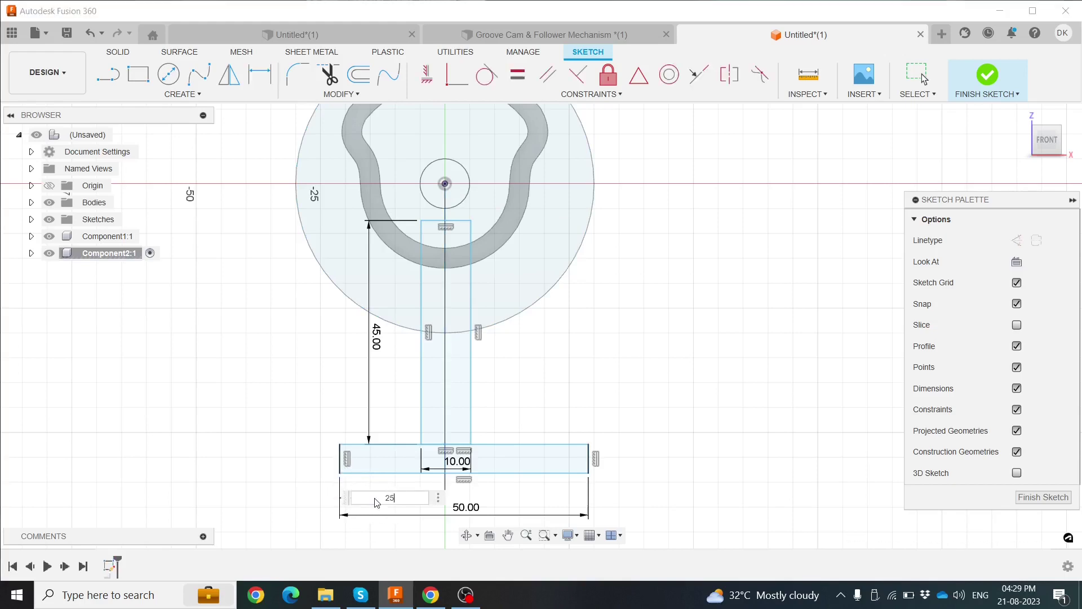
key(Return)
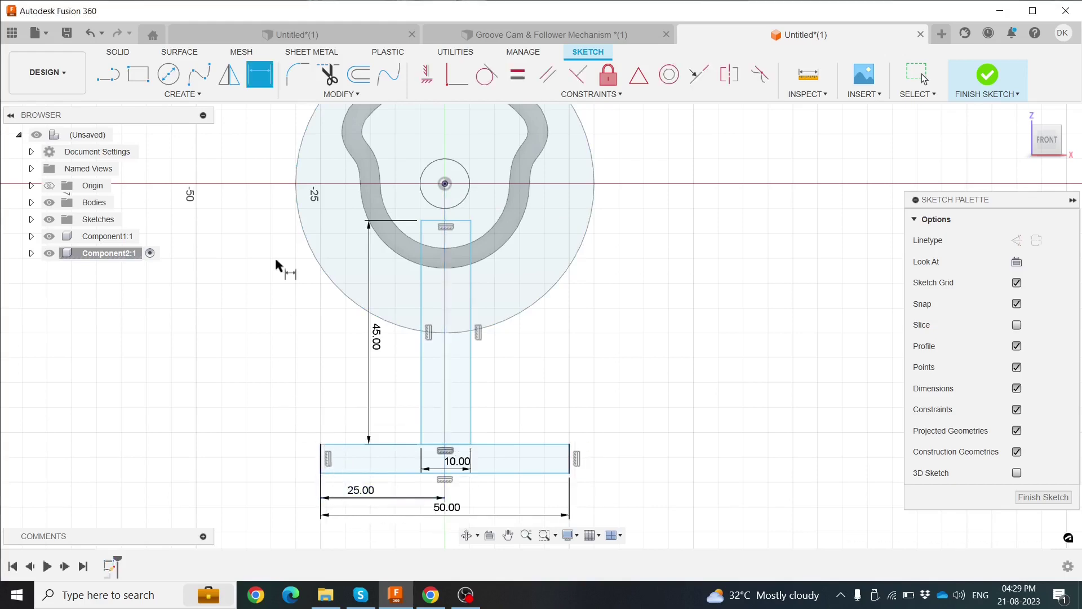
click(328, 74)
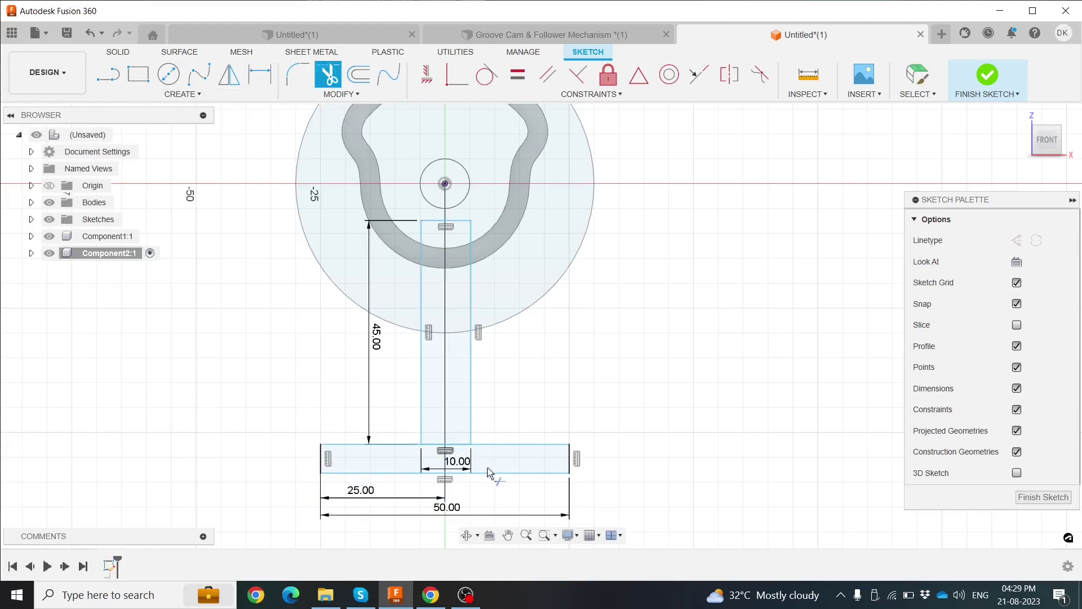
Trim the crossbar line under the stem to join them into a T outline.
click(463, 451)
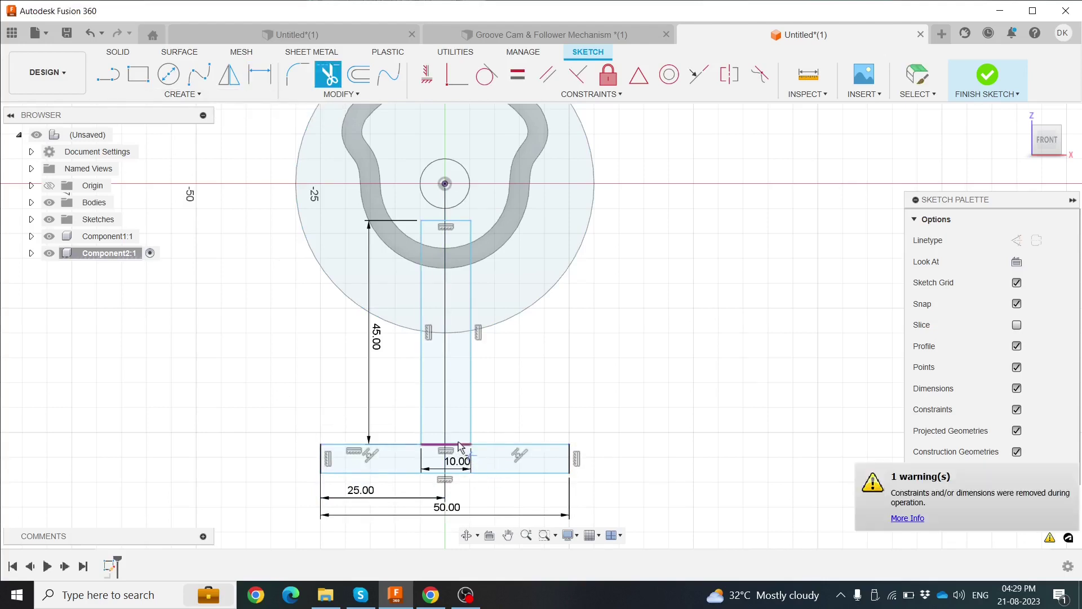
click(459, 446)
click(181, 95)
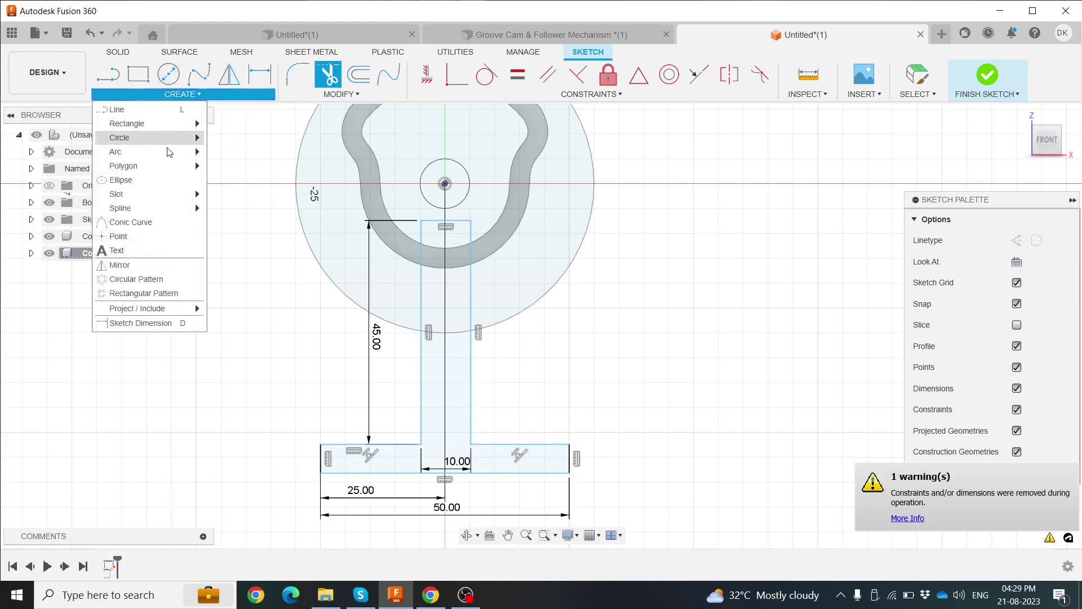
mouse_move(127, 151)
click(225, 151)
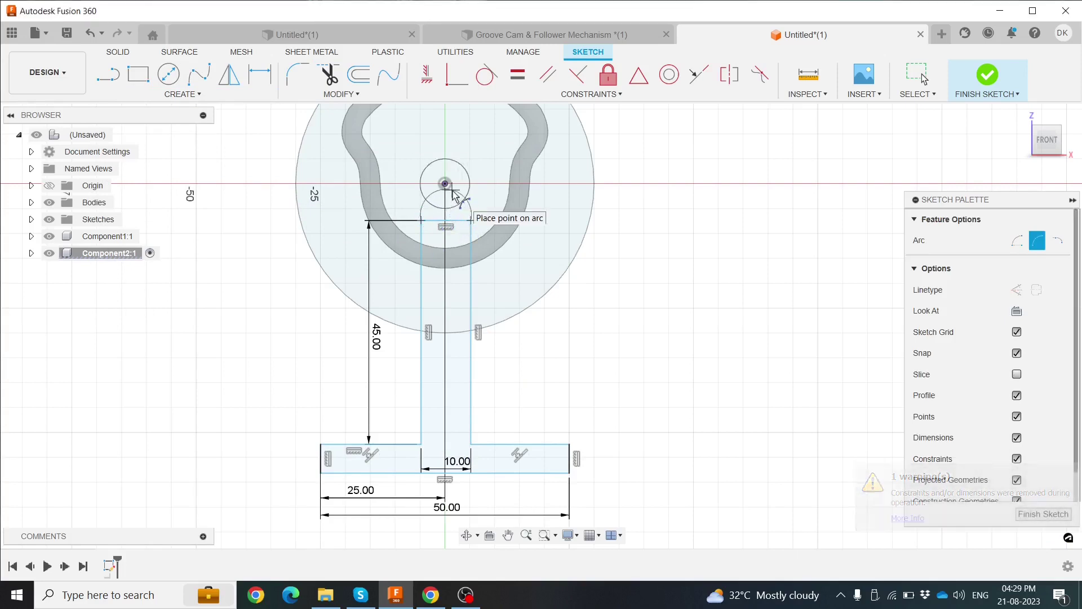
key(Escape)
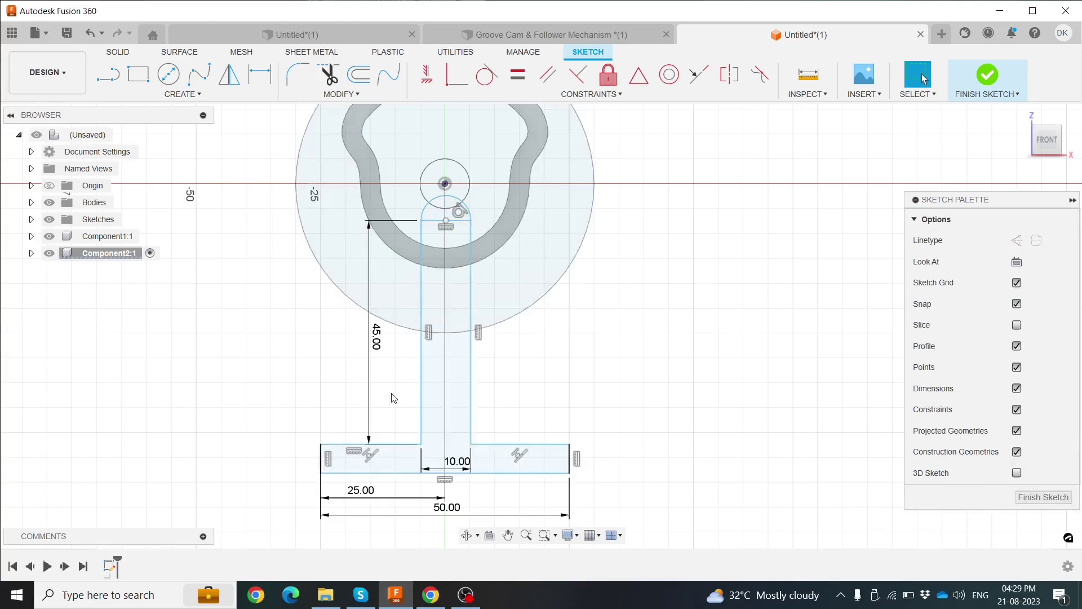
Change the stem height dimension from 45 mm to 40 mm.
double_click(373, 337)
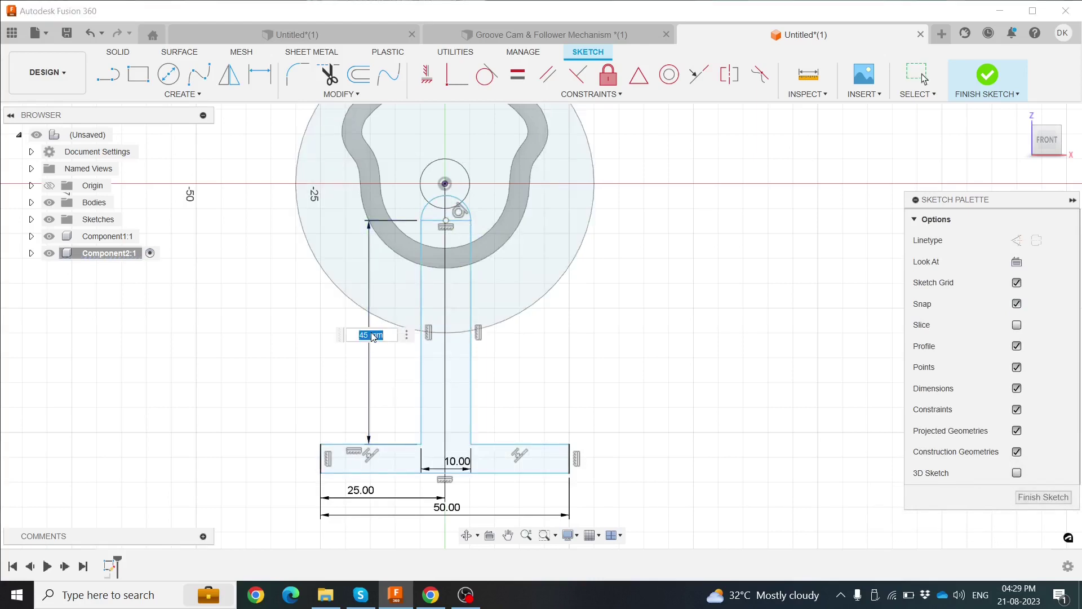
text(40)
key(Return)
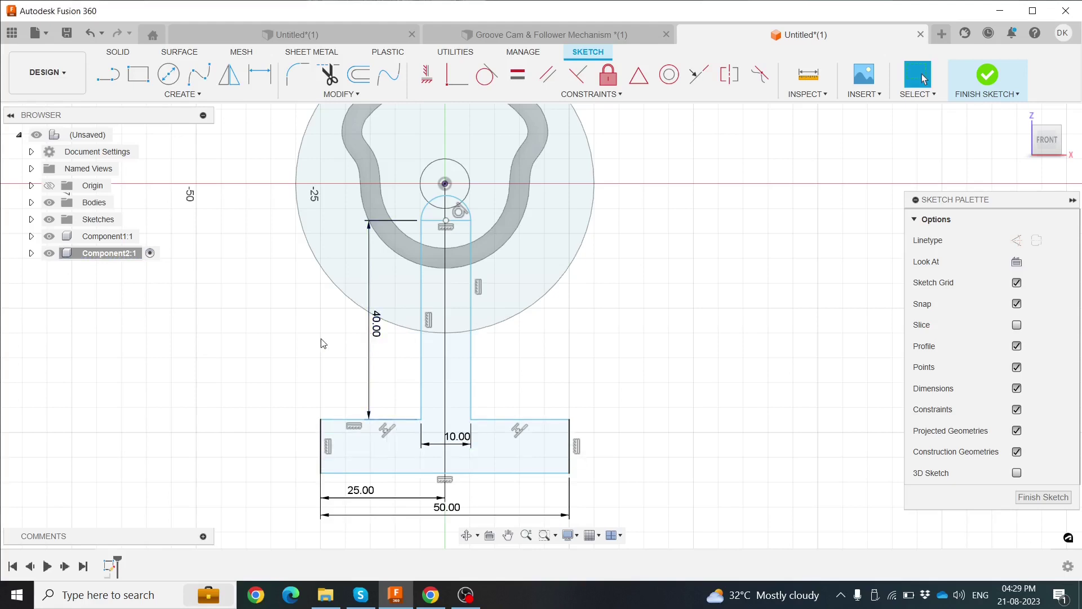
scroll(451, 350, down, 1)
scroll(516, 378, down, 1)
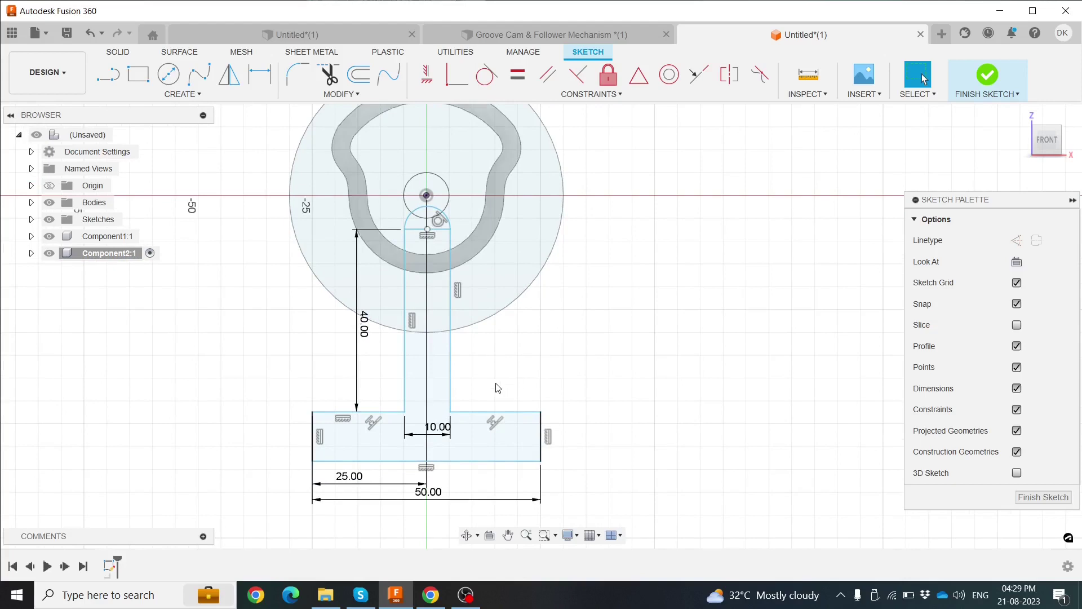
click(452, 385)
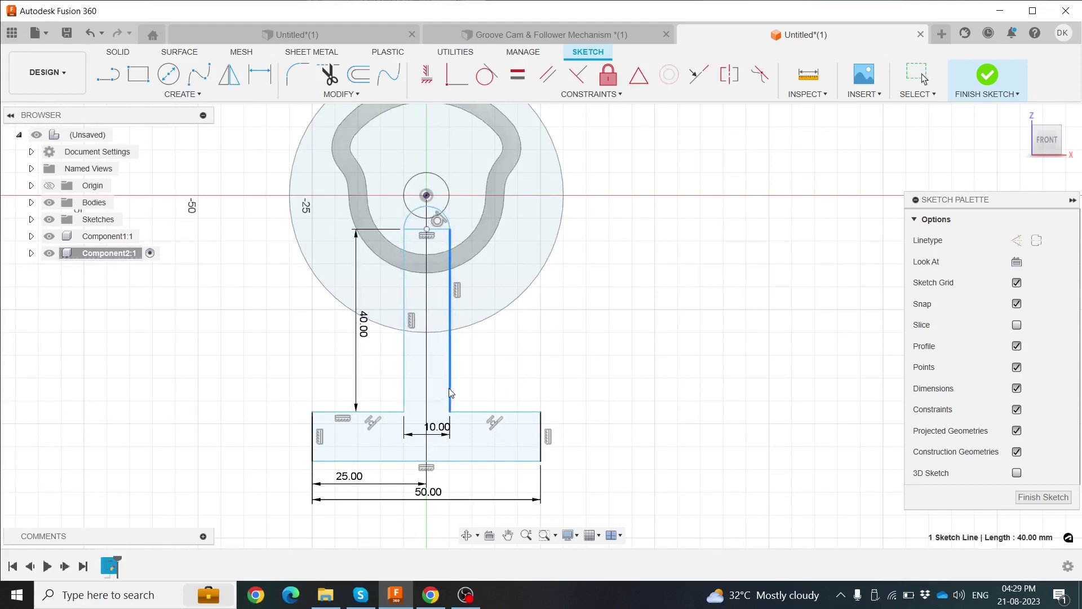
mouse_move(476, 461)
mouse_down()
mouse_move(476, 475)
mouse_move(476, 458)
mouse_up()
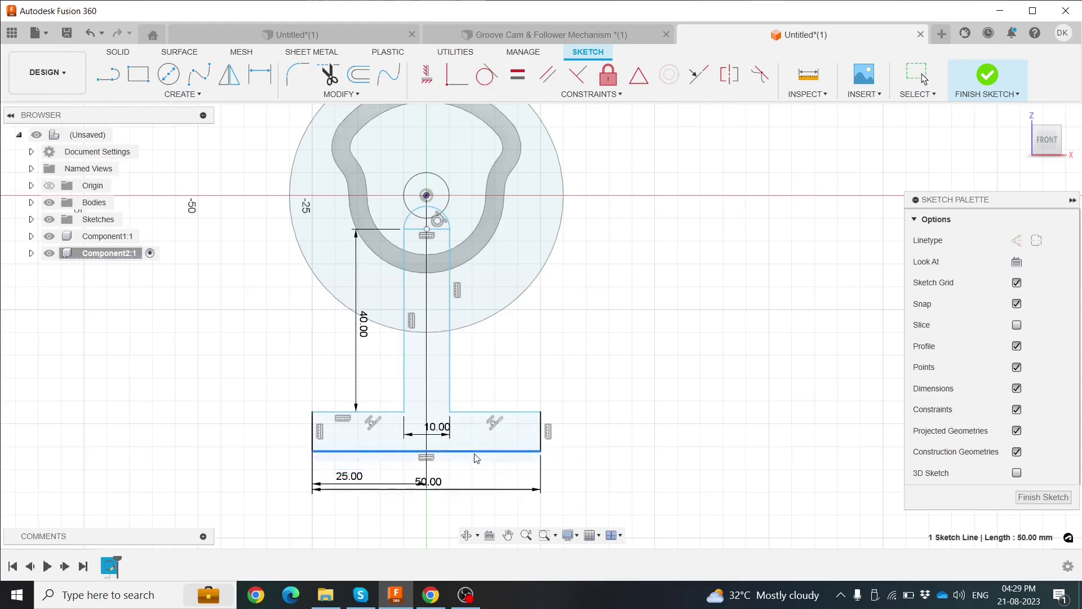
key(Escape)
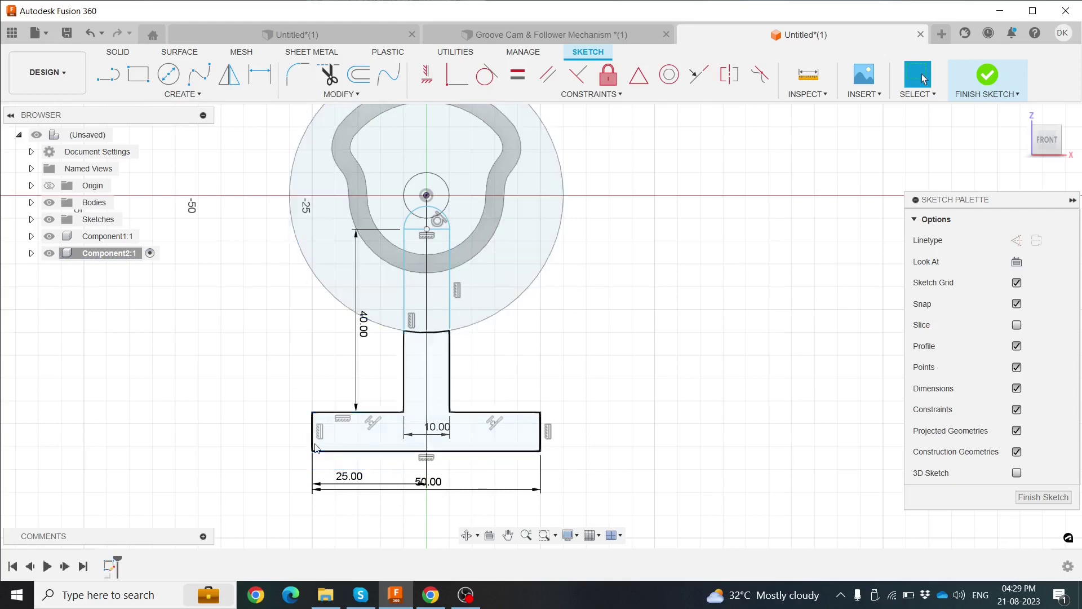
Dimension the crossbar's left edge to make the base 8 mm tall.
click(313, 446)
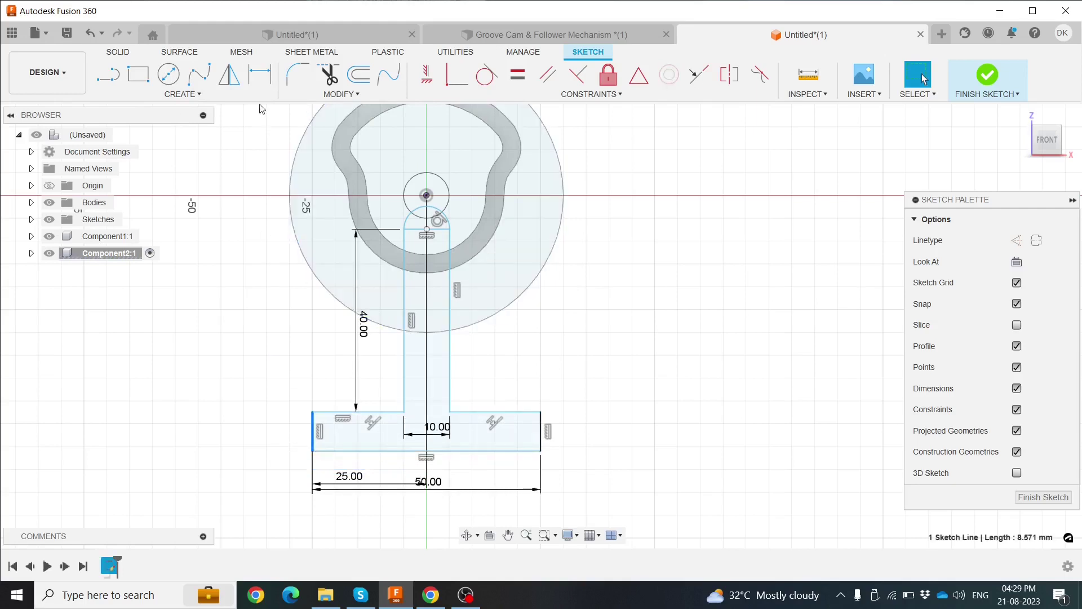
click(260, 74)
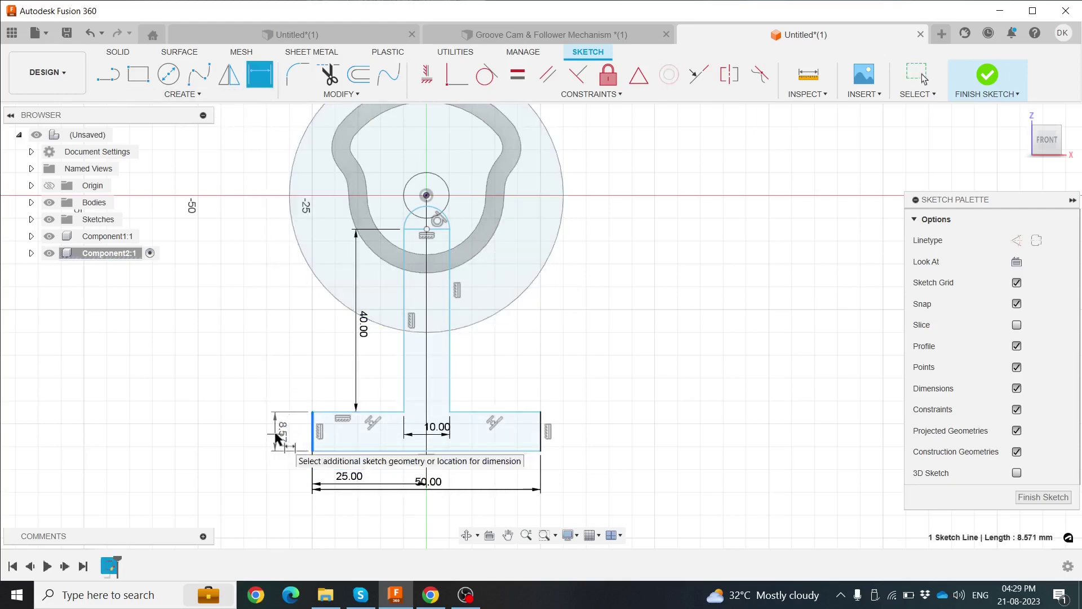
click(278, 439)
text(8)
key(Return)
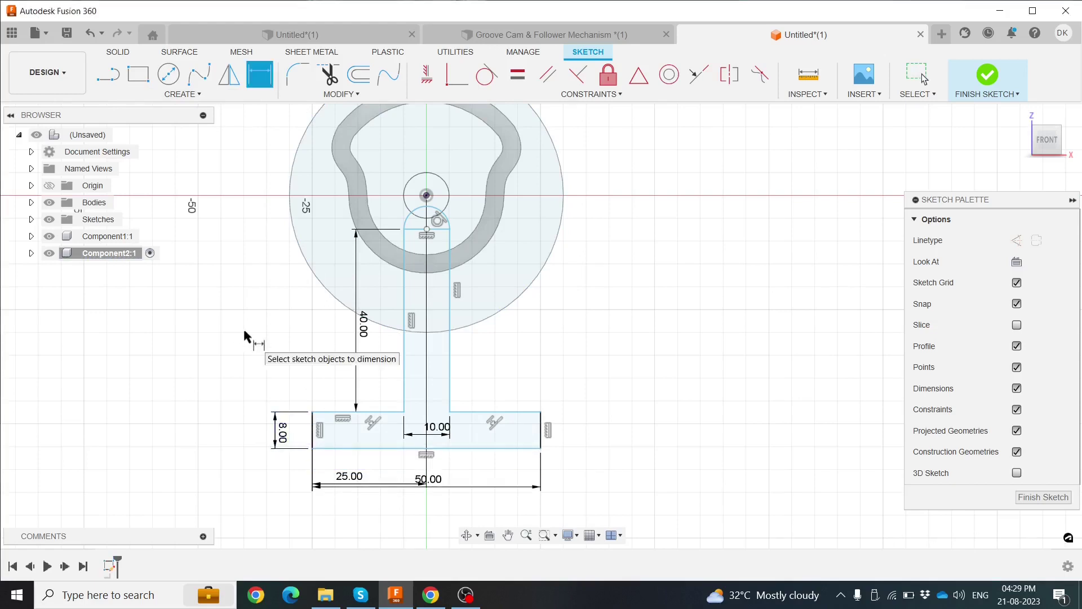
key(Escape)
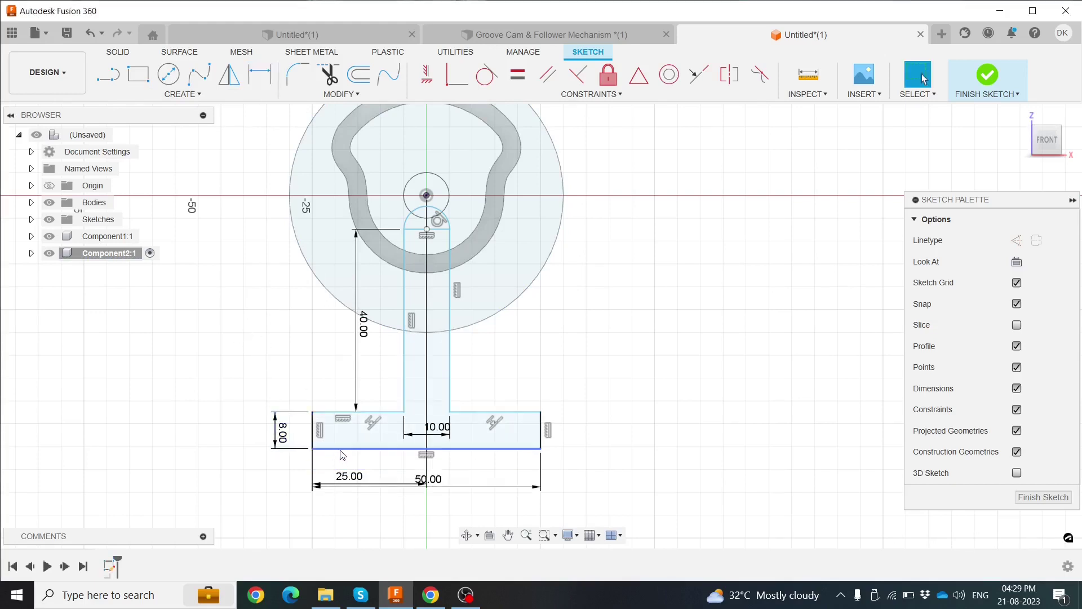
drag(342, 451, 342, 470)
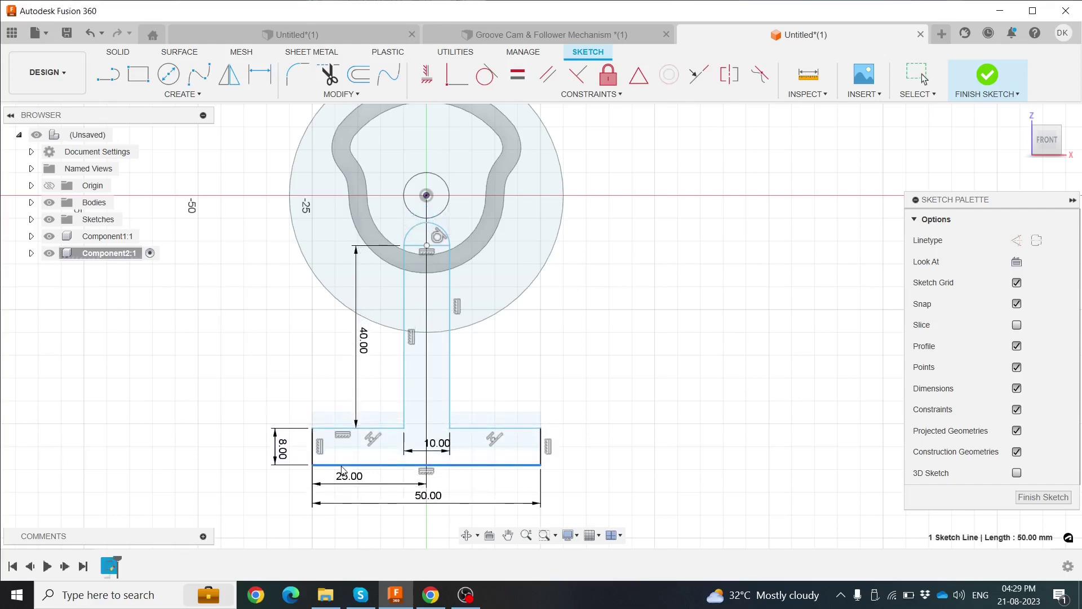
key(Escape)
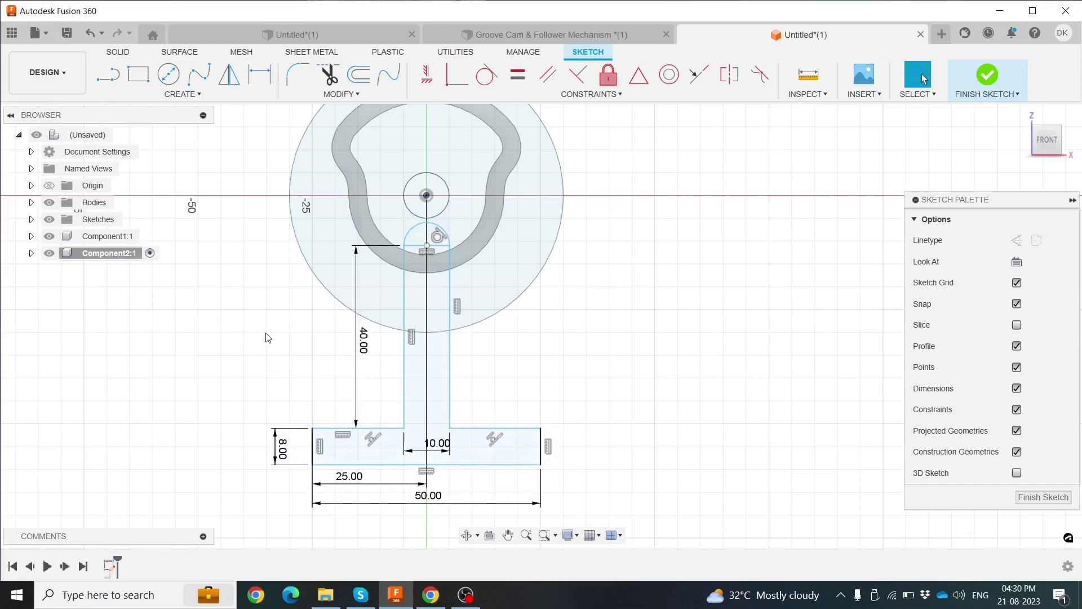
Trim away the leftover line between the stem and the base.
click(329, 73)
click(412, 247)
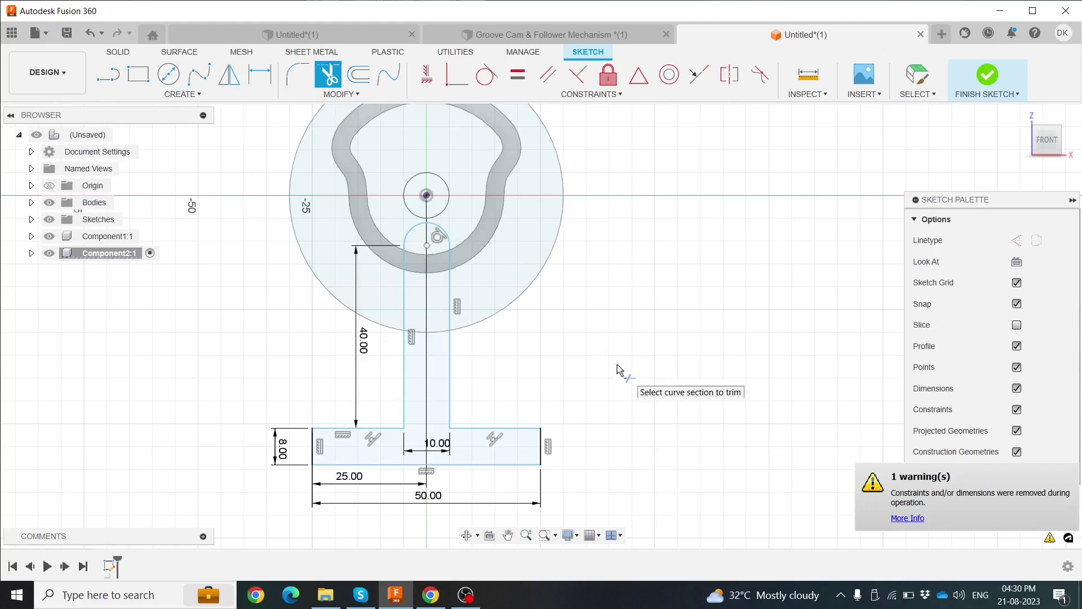
key(Escape)
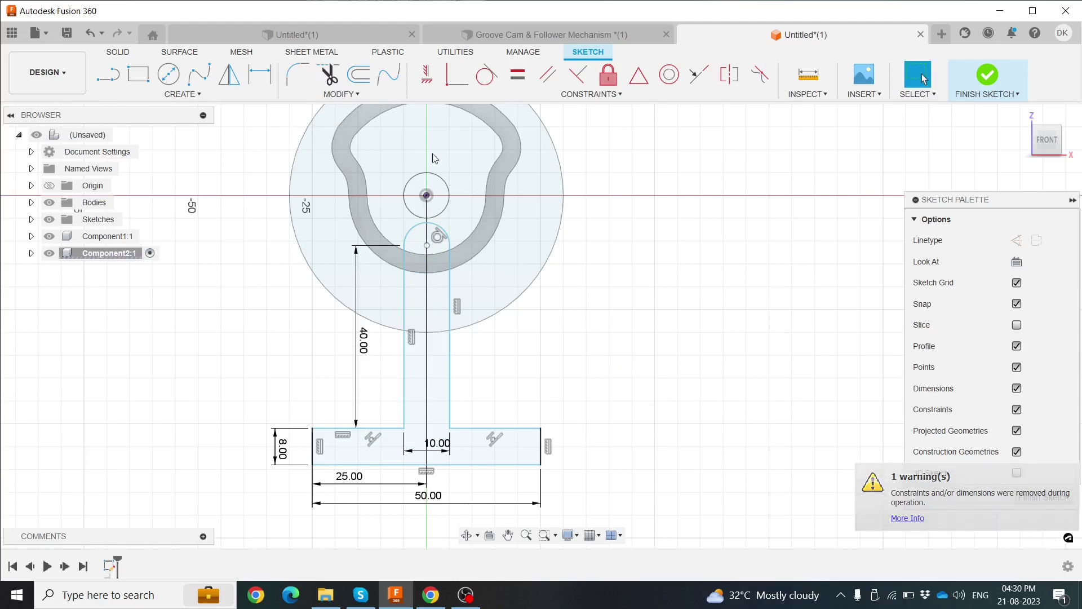
Offset the whole T-follower outline 3 mm inward.
click(359, 74)
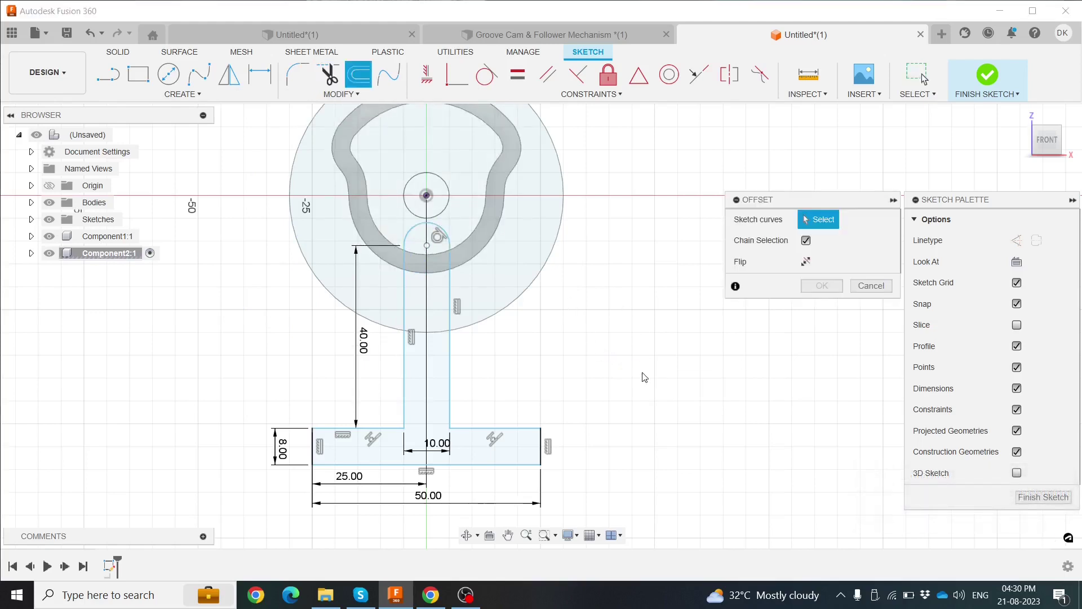
click(449, 357)
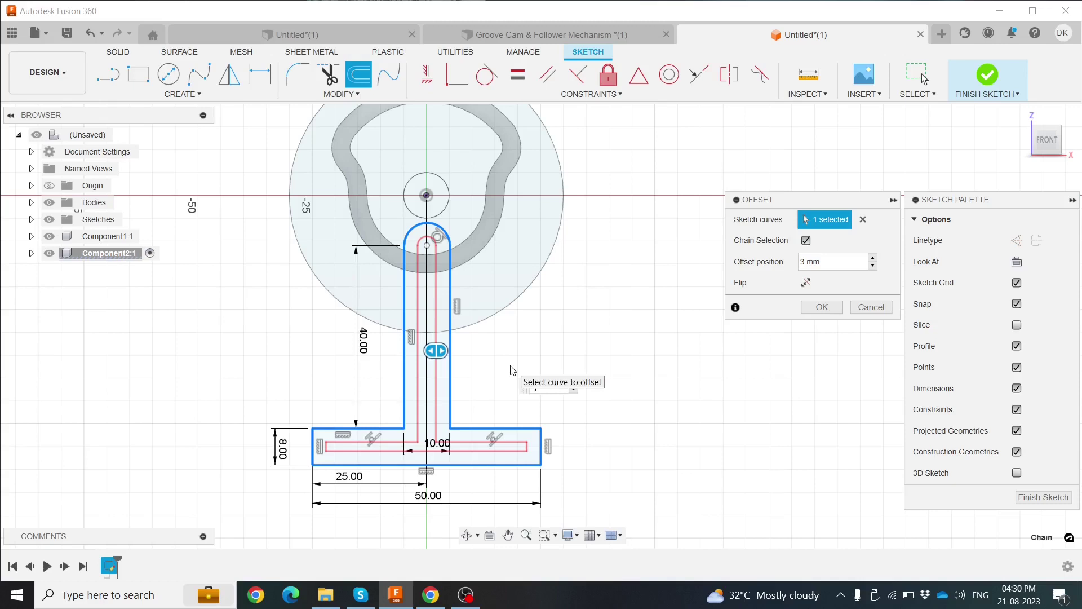
click(802, 310)
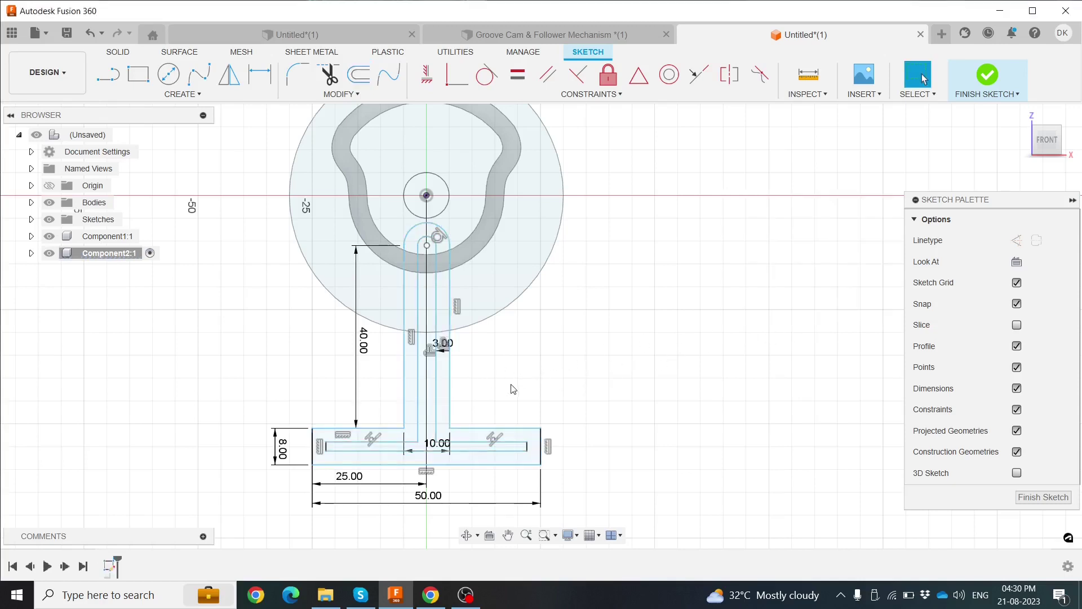
scroll(513, 389, up, 1)
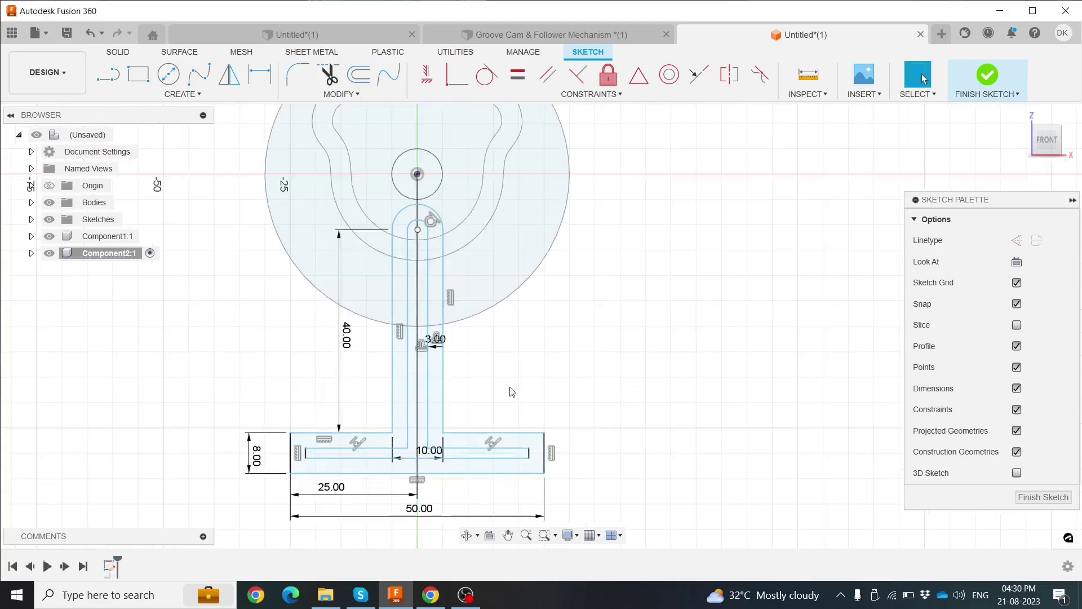
click(260, 75)
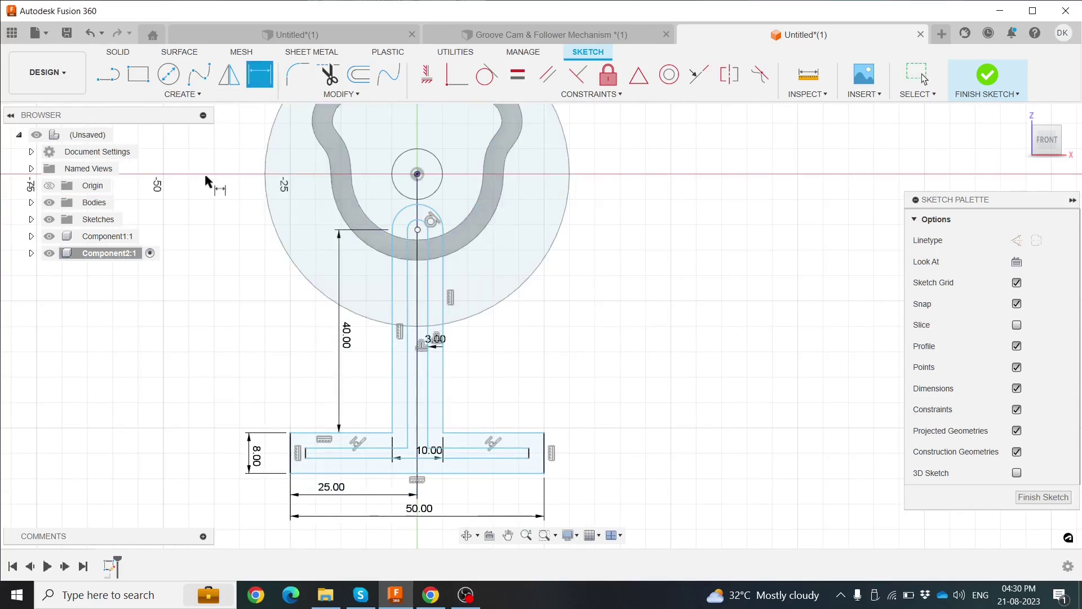
click(108, 74)
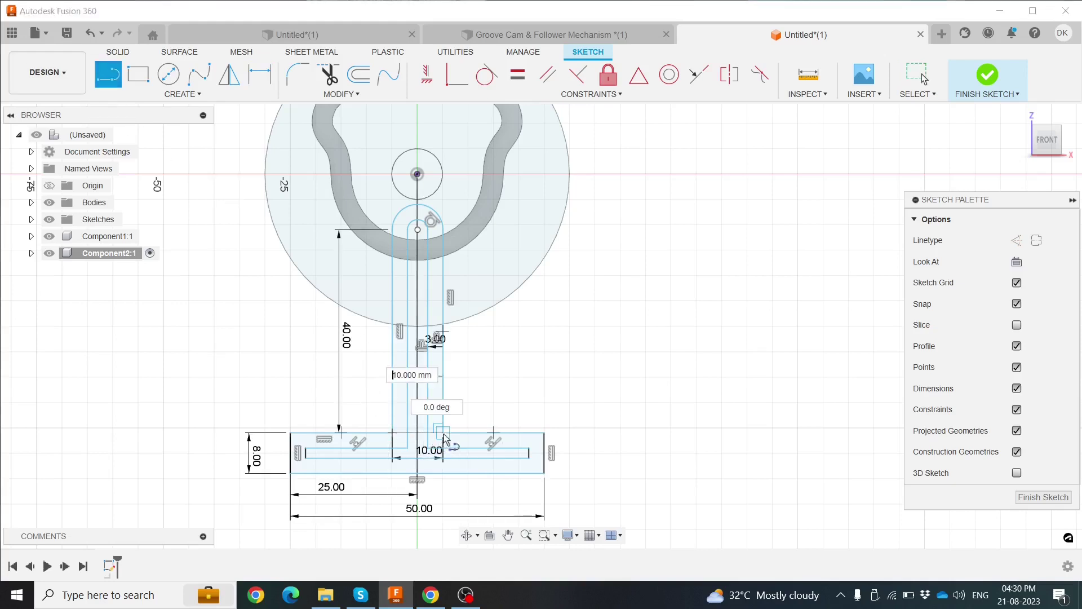
key(Escape)
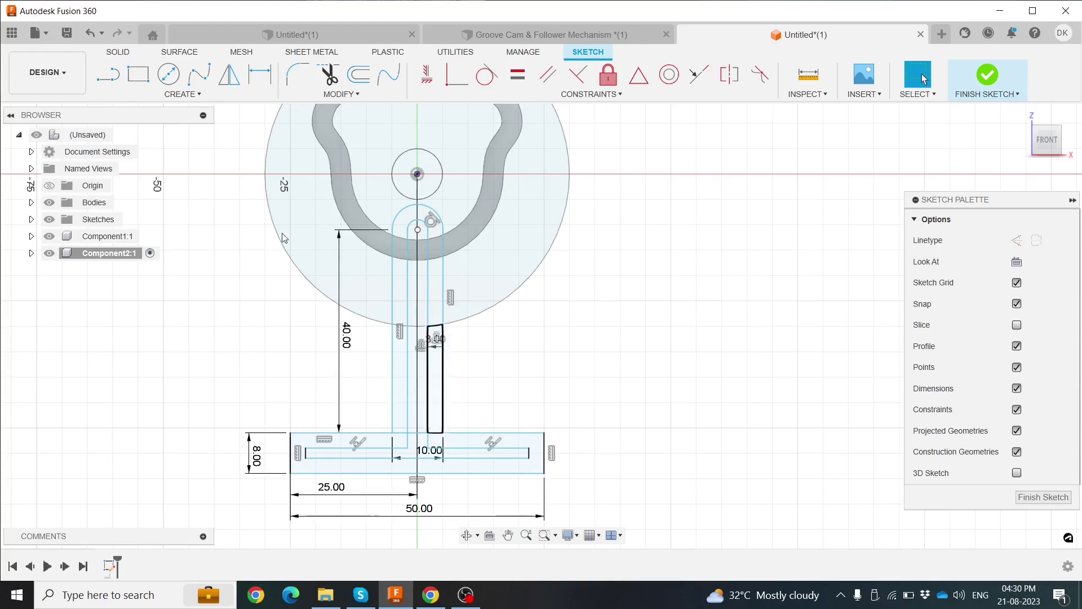
Trim the inner base and slot-bottom line sections into slots, then finish the sketch.
click(325, 73)
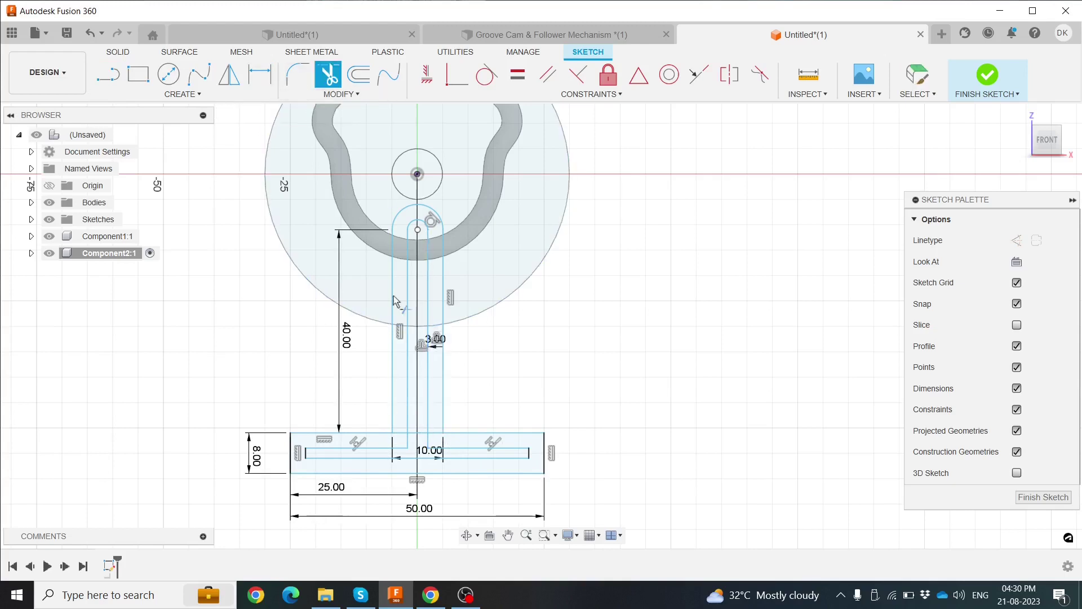
click(378, 452)
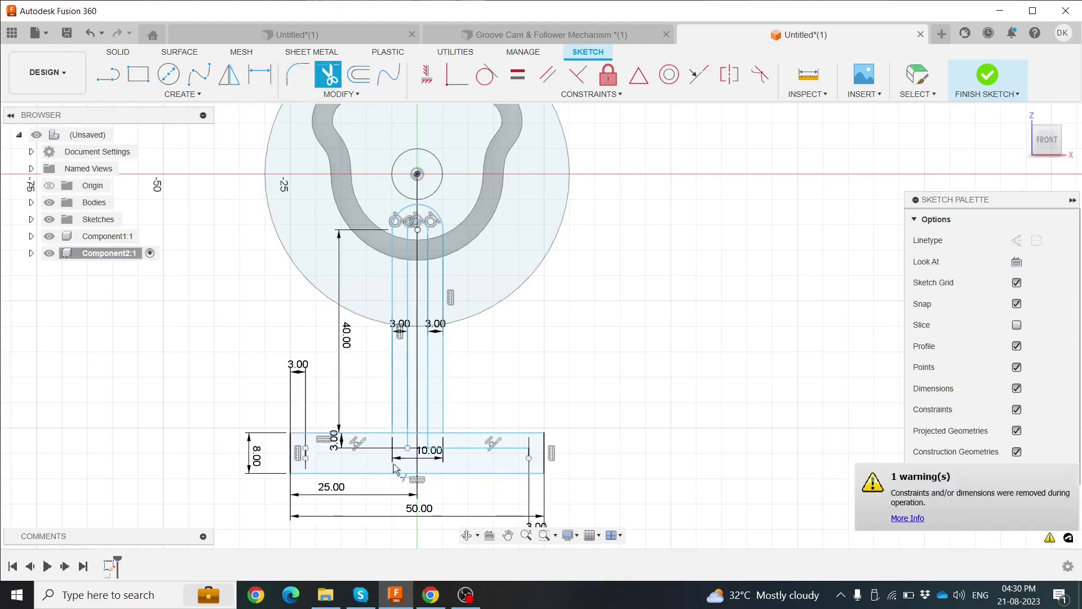
click(440, 457)
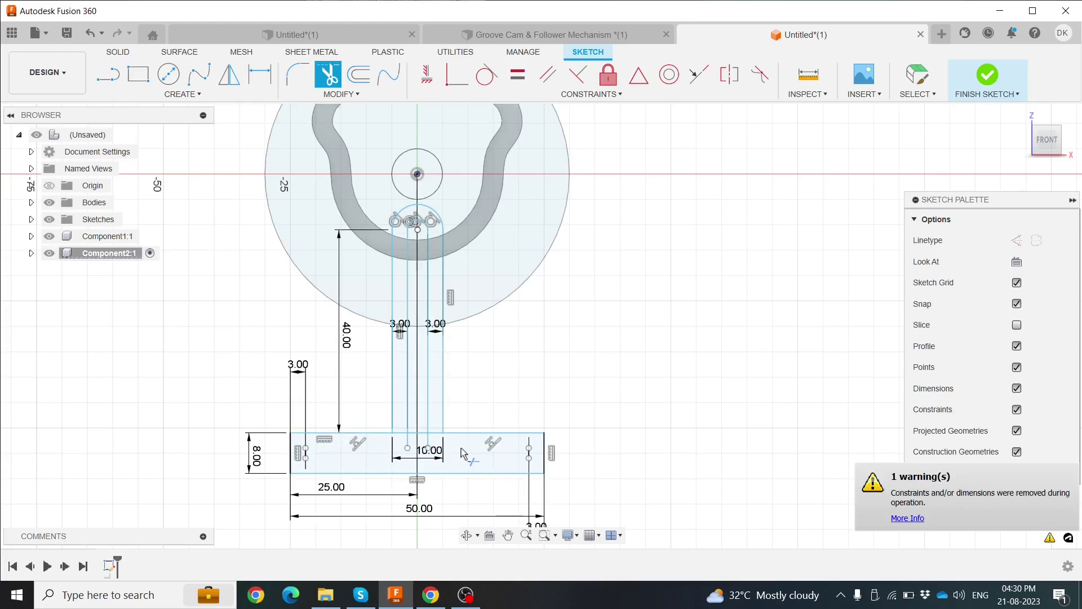
key(Escape)
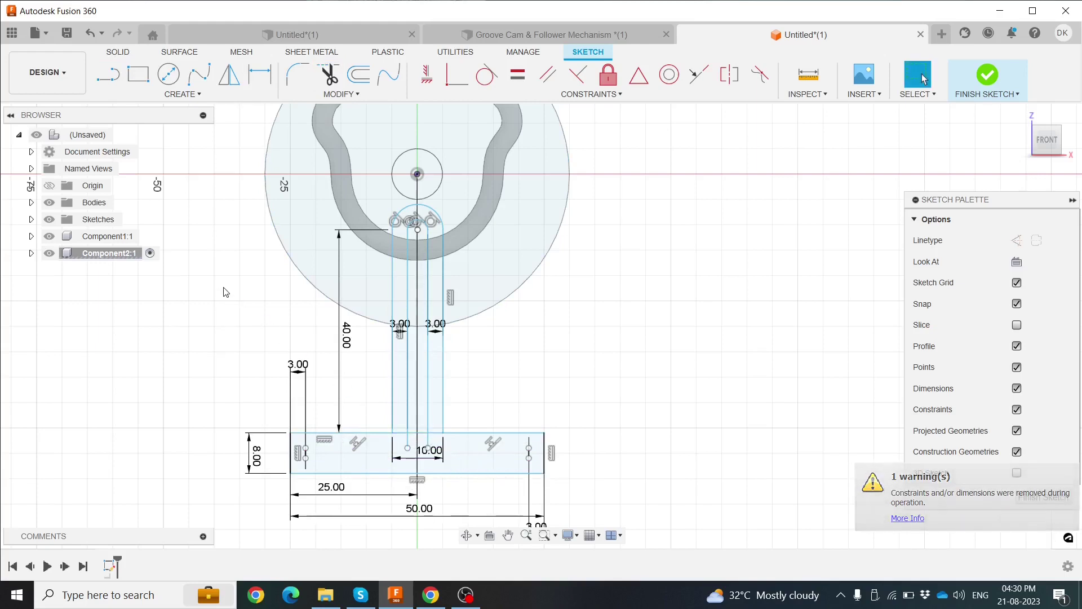
click(328, 73)
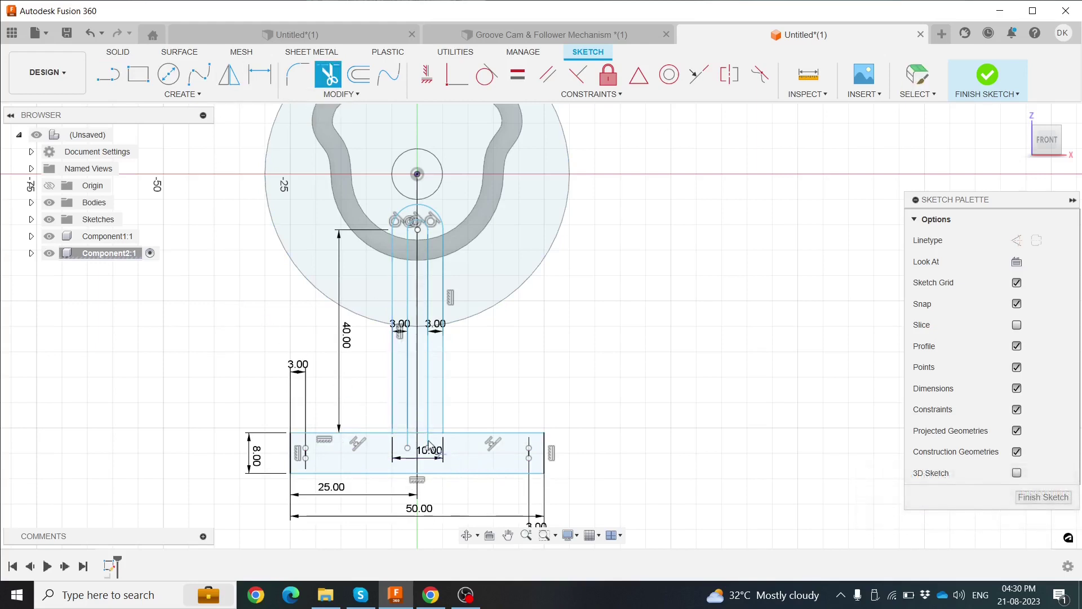
scroll(402, 448, up, 3)
click(395, 445)
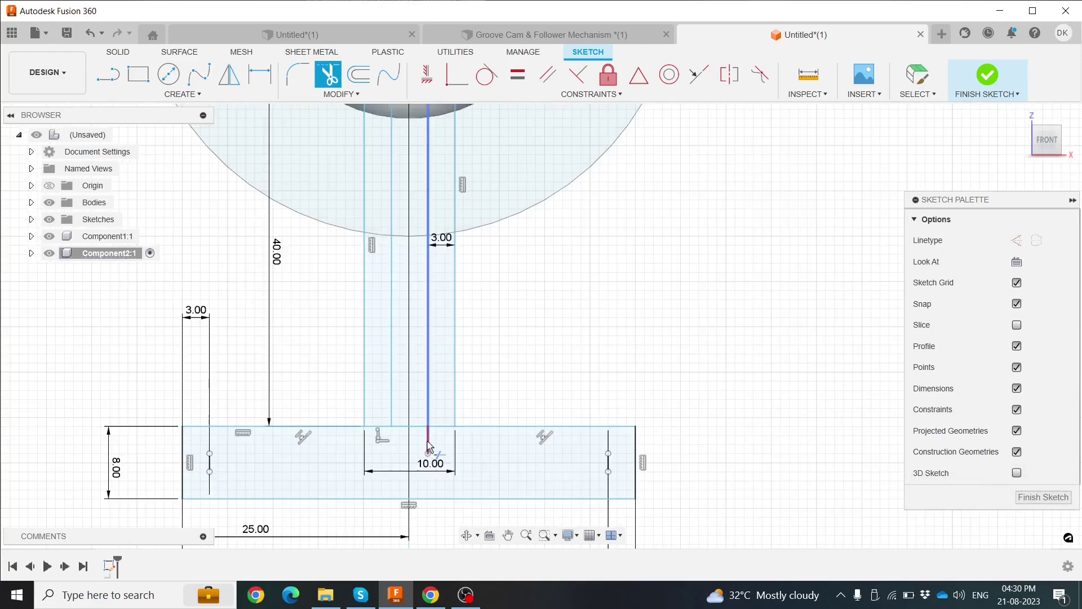
click(428, 447)
scroll(427, 445, down, 2)
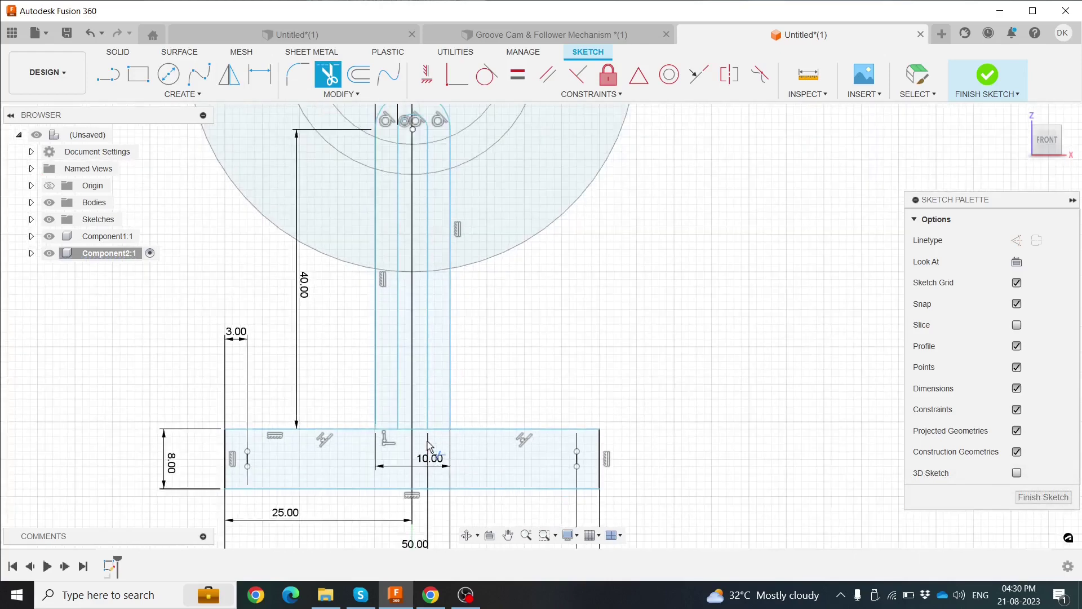
scroll(428, 445, down, 2)
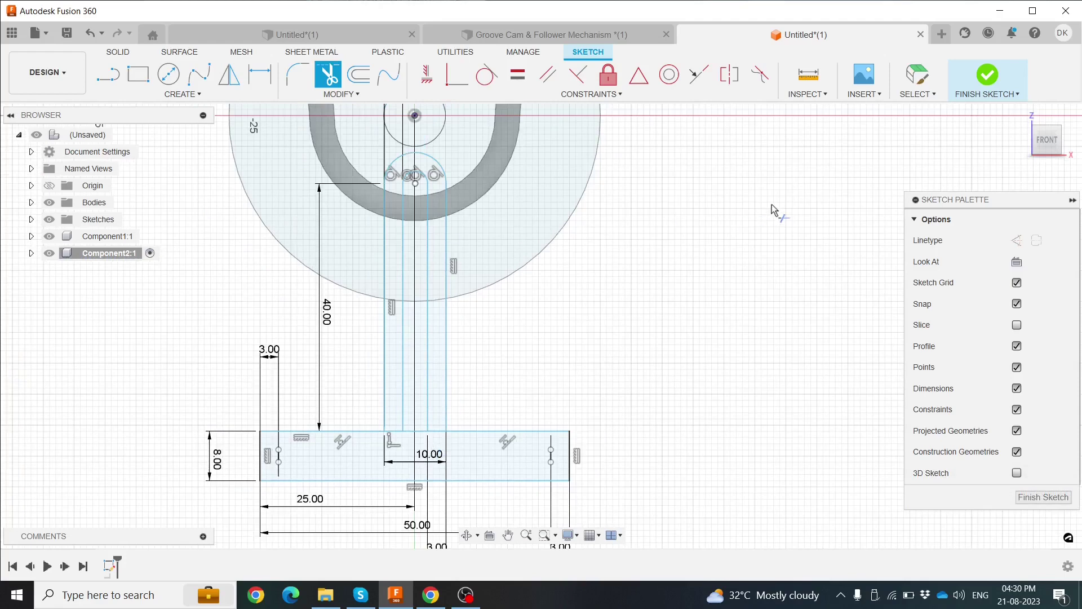
click(988, 77)
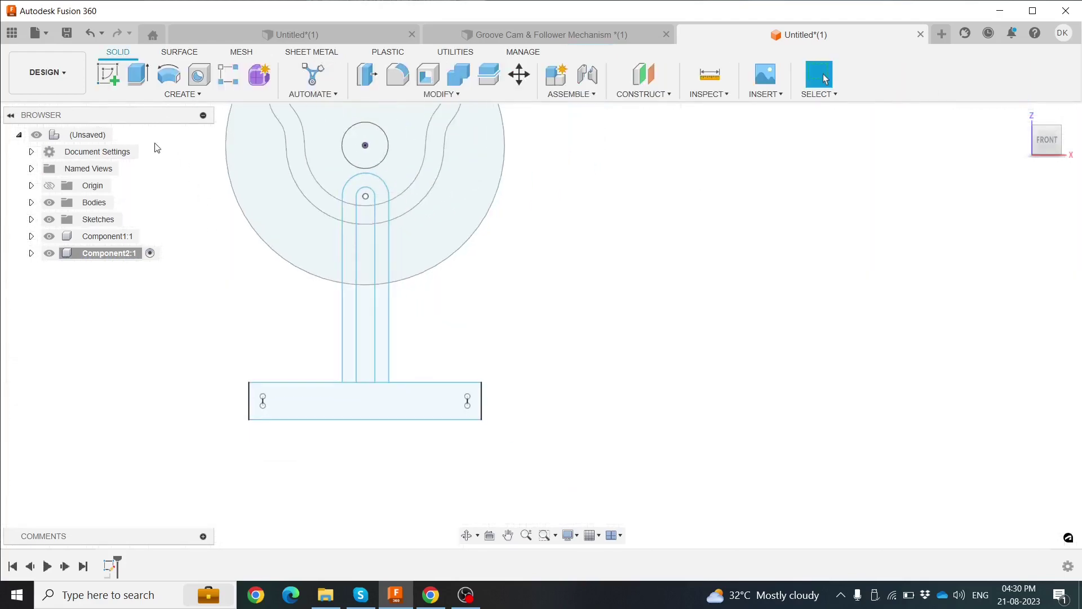
Extrude all follower profiles 5 mm as a new solid body.
click(138, 74)
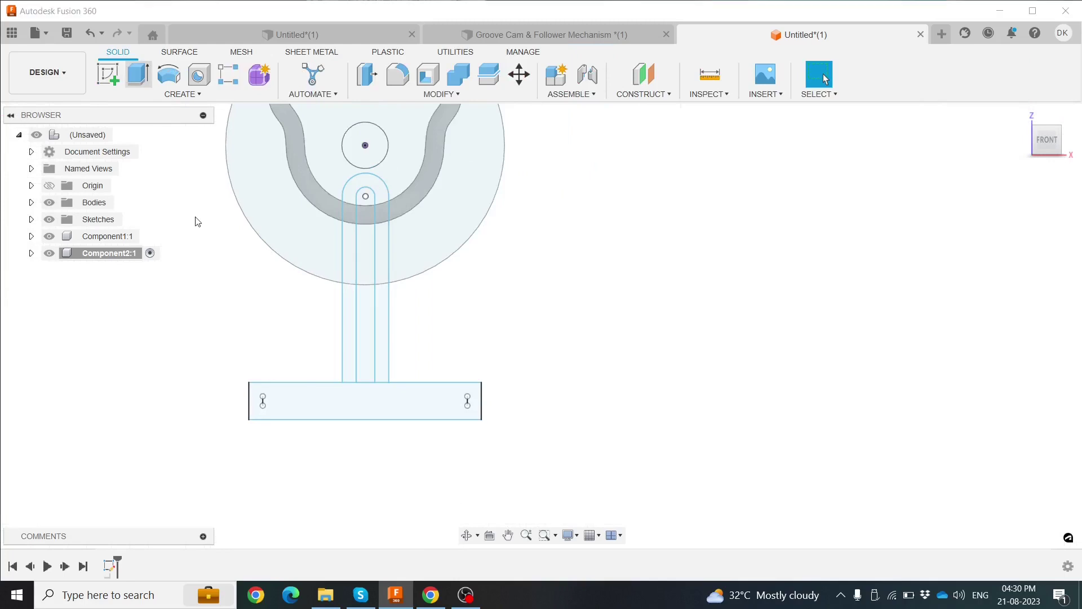
click(340, 399)
click(350, 355)
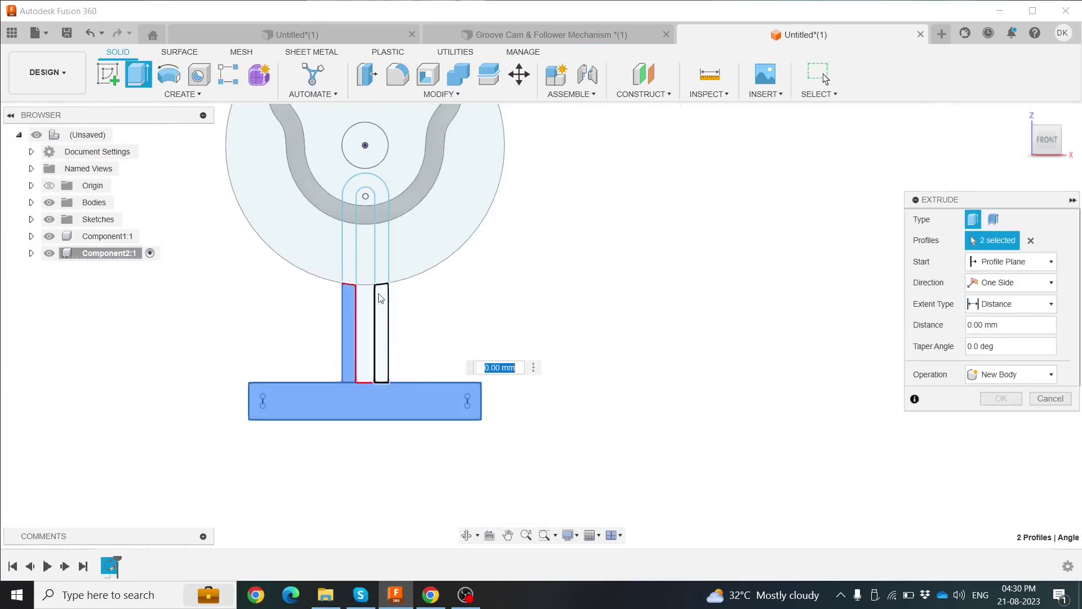
click(381, 299)
click(350, 248)
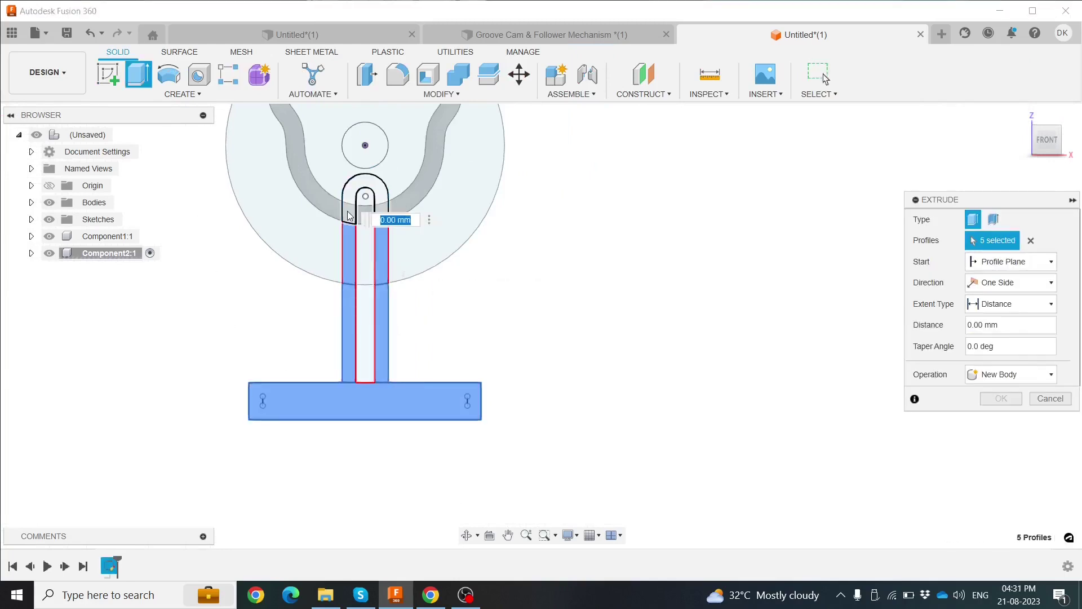
click(349, 216)
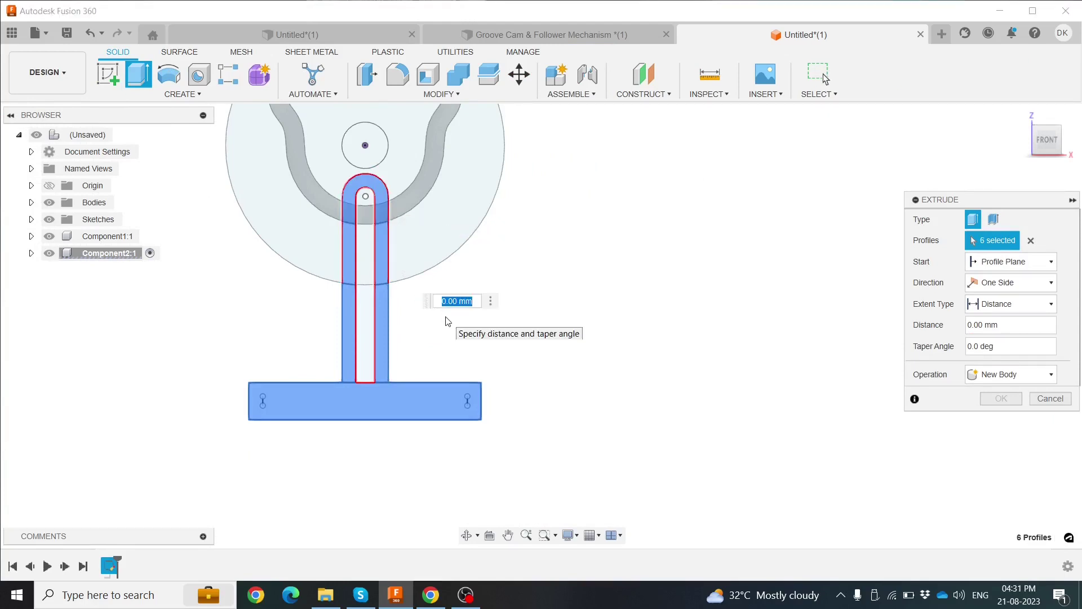
mouse_move(448, 321)
shift+middle_down()
mouse_move(484, 301)
mouse_move(464, 321)
mouse_move(422, 331)
shift+middle_up()
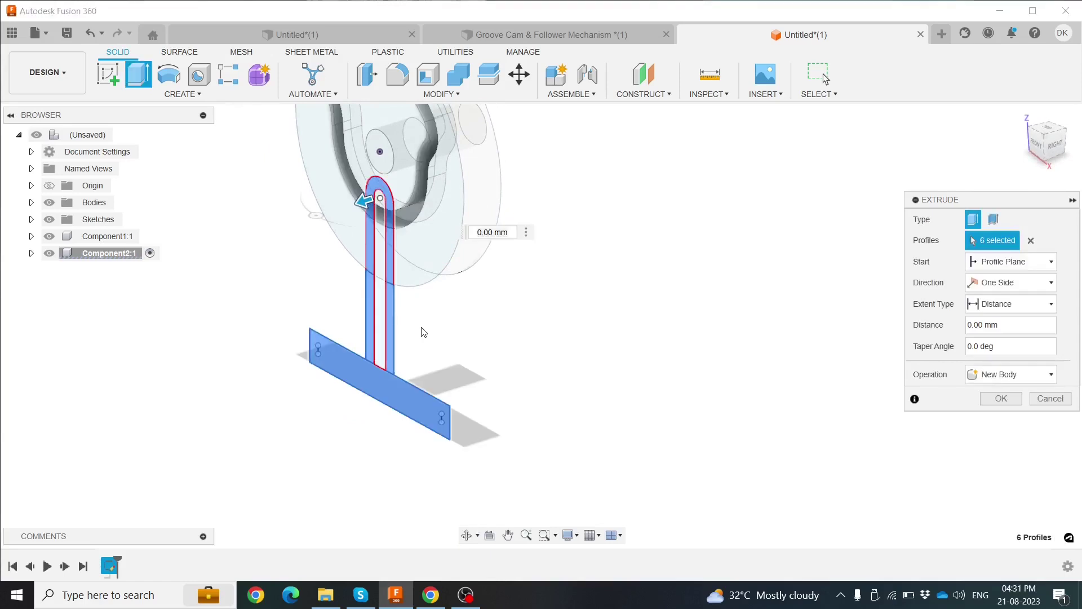
text(5)
key(Return)
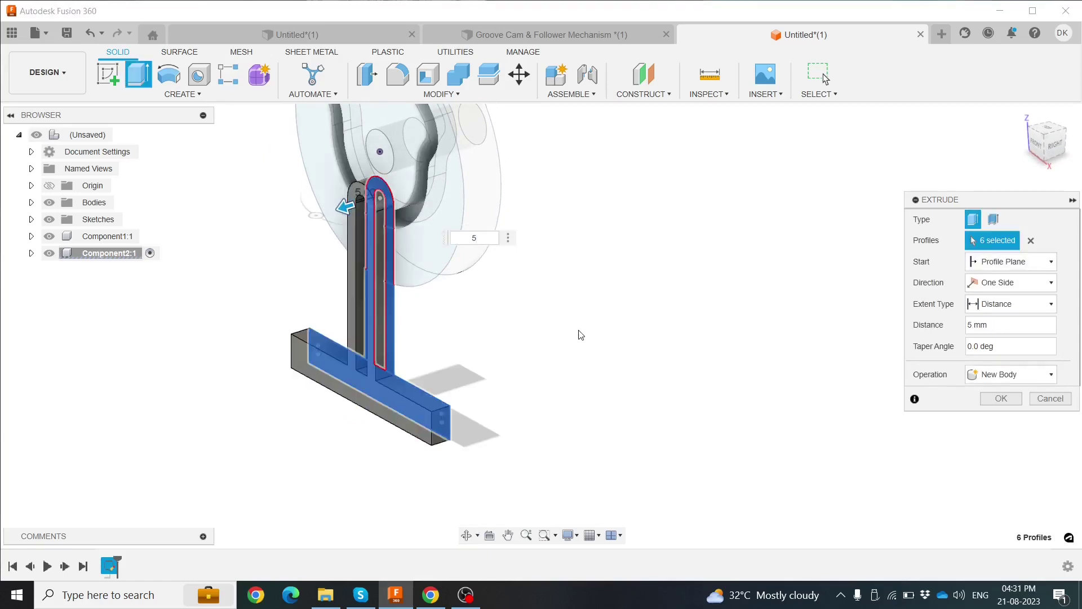
mouse_move(582, 338)
shift+middle_down()
mouse_move(580, 324)
mouse_move(586, 362)
shift+middle_up()
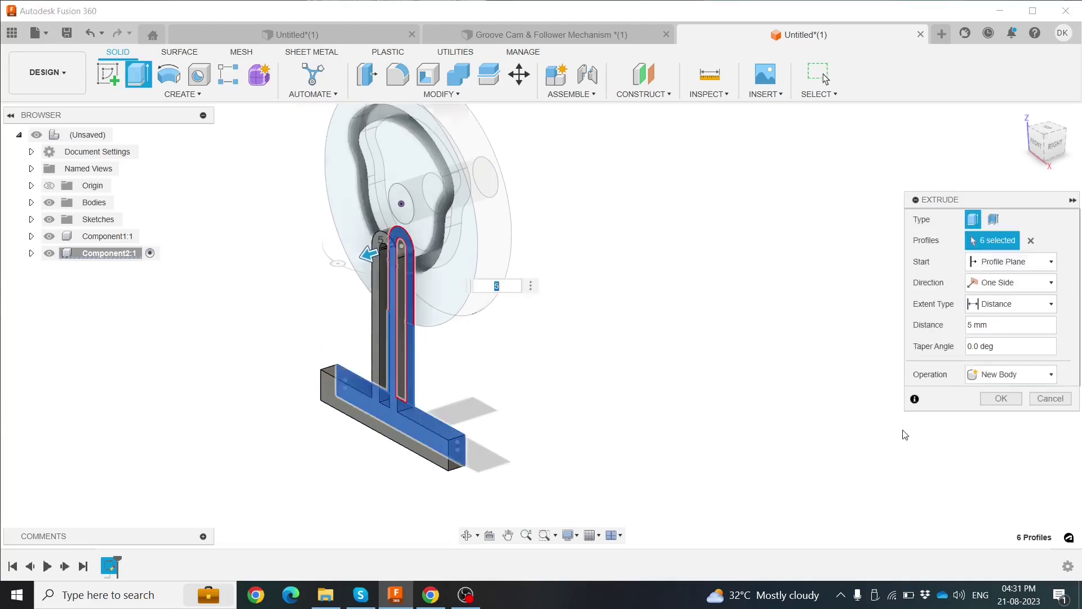
click(993, 399)
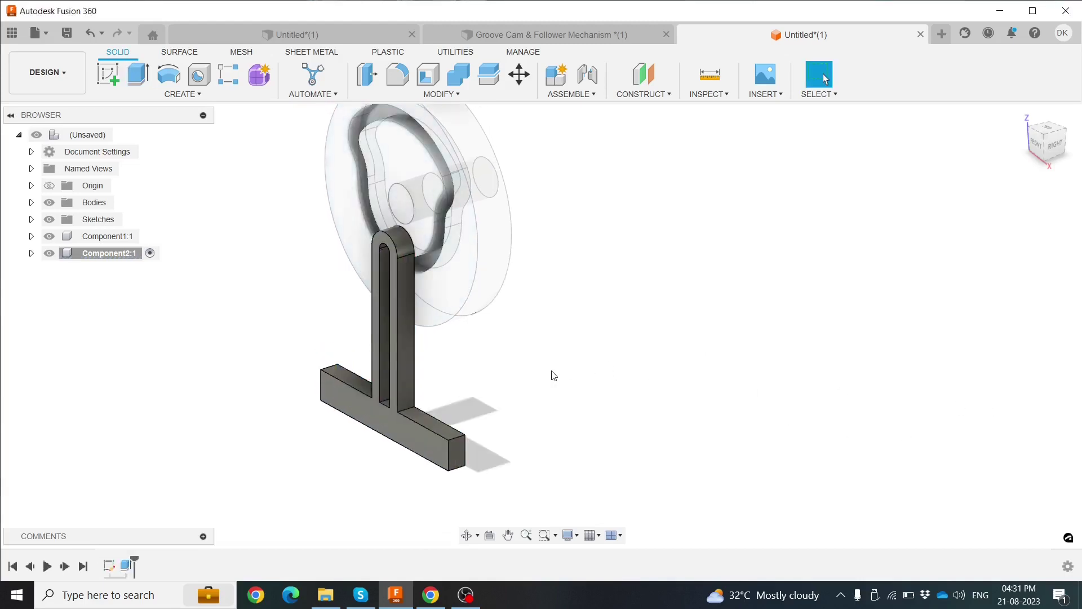
Activate the top-level design in the Browser and reorient the view.
click(123, 135)
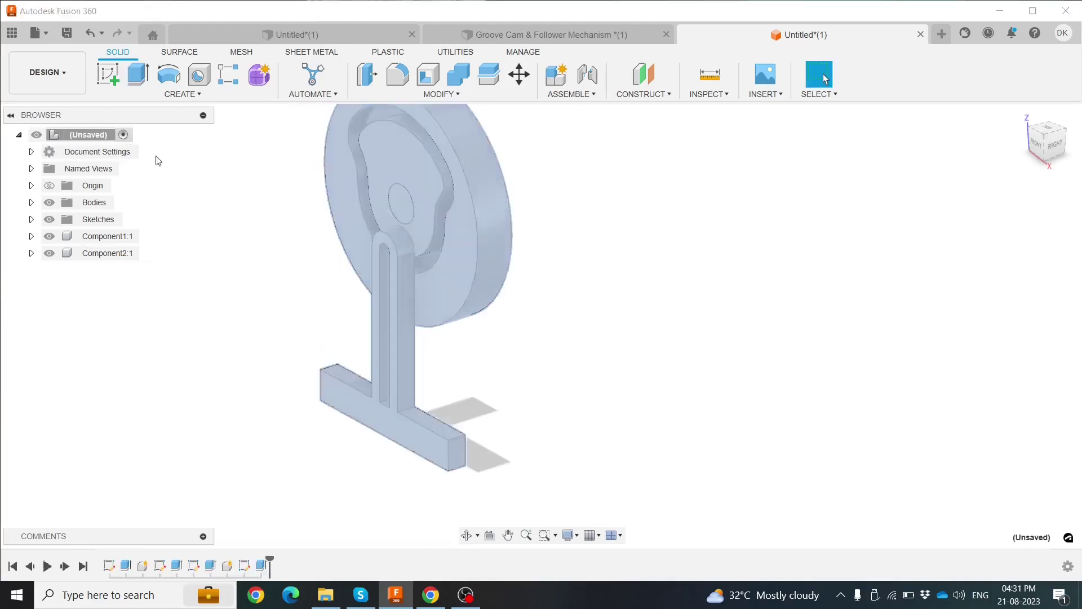
scroll(546, 370, down, 2)
mouse_move(525, 353)
shift+middle_down()
mouse_move(525, 336)
mouse_move(623, 293)
mouse_move(624, 251)
mouse_move(544, 311)
mouse_move(451, 337)
mouse_move(483, 321)
mouse_move(554, 316)
mouse_move(493, 192)
shift+middle_up()
scroll(457, 207, up, 3)
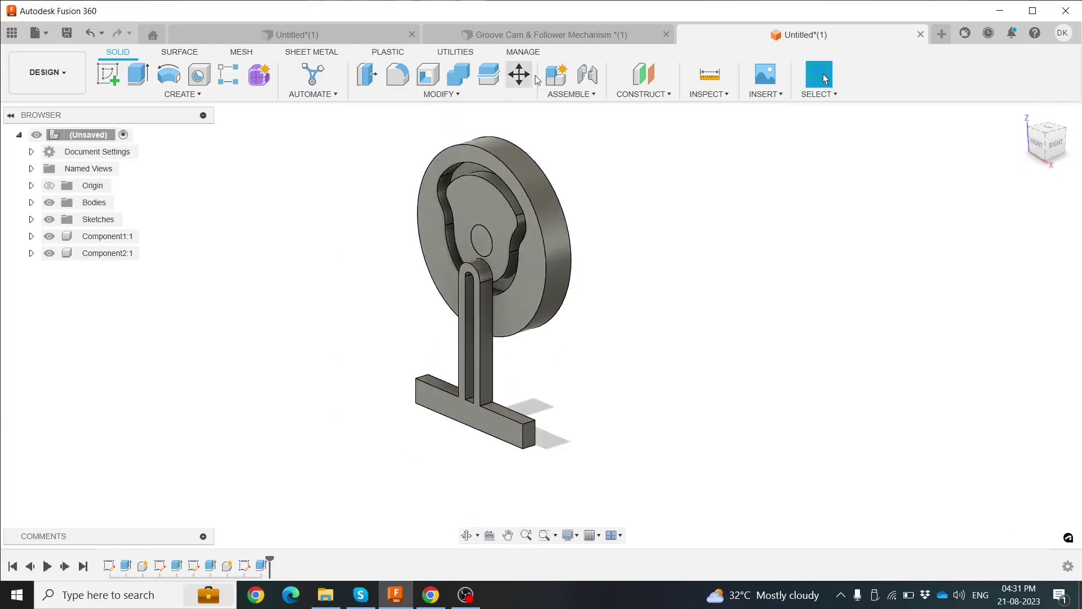
Create new Component3 and start a sketch on the cam groove face.
click(555, 74)
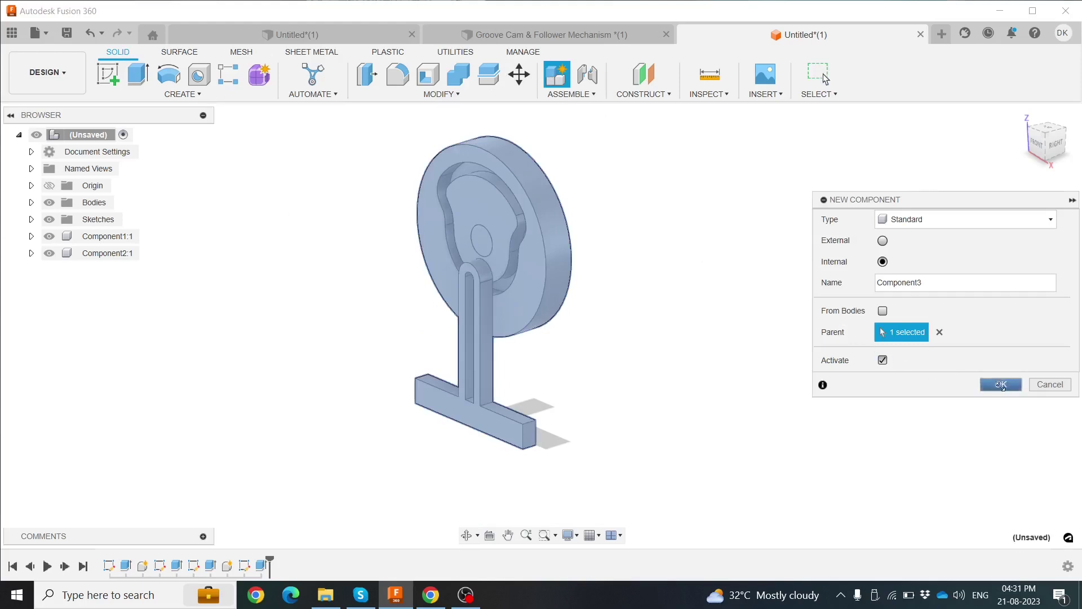
click(1001, 386)
scroll(522, 330, up, 2)
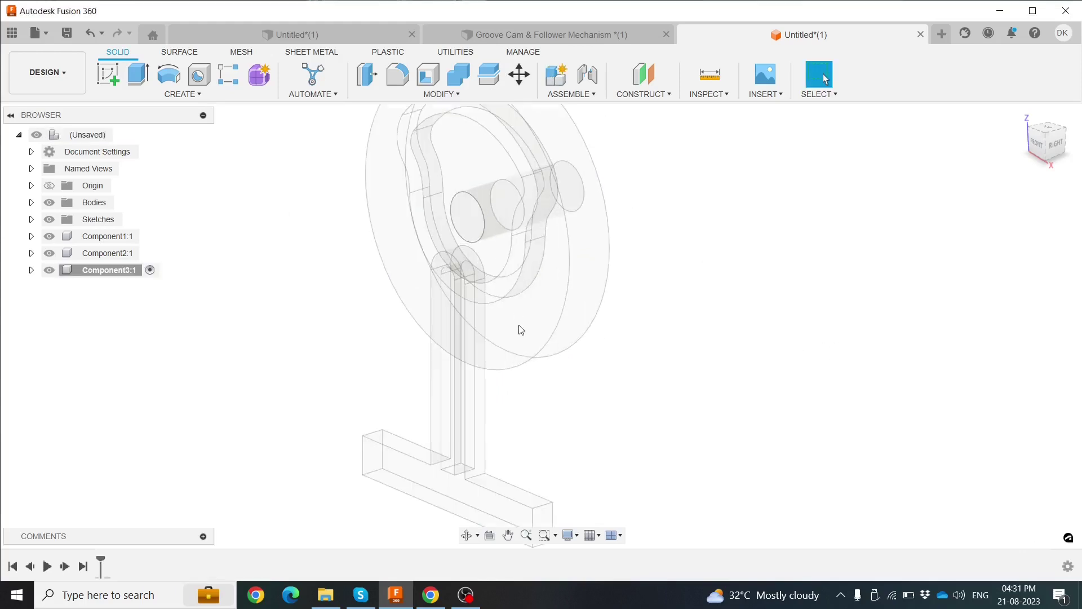
click(499, 287)
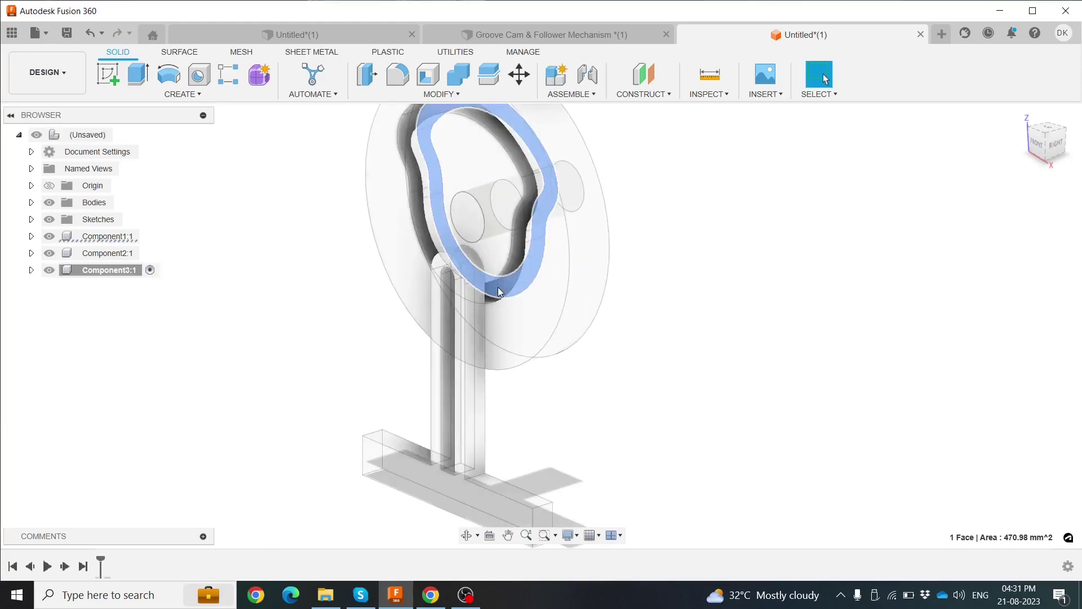
click(107, 74)
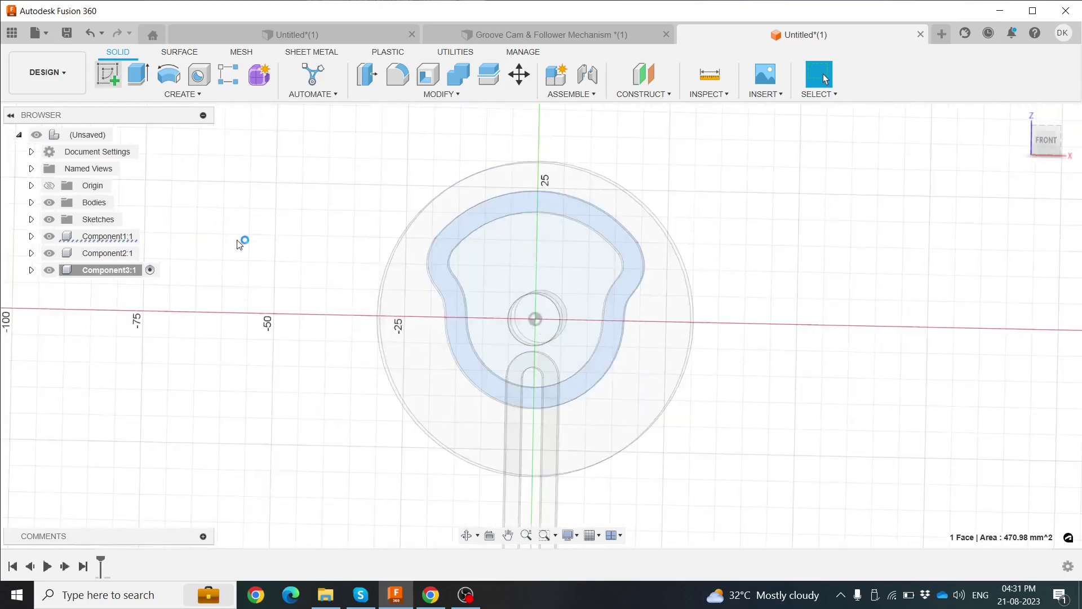
scroll(554, 410, up, 2)
scroll(551, 411, up, 2)
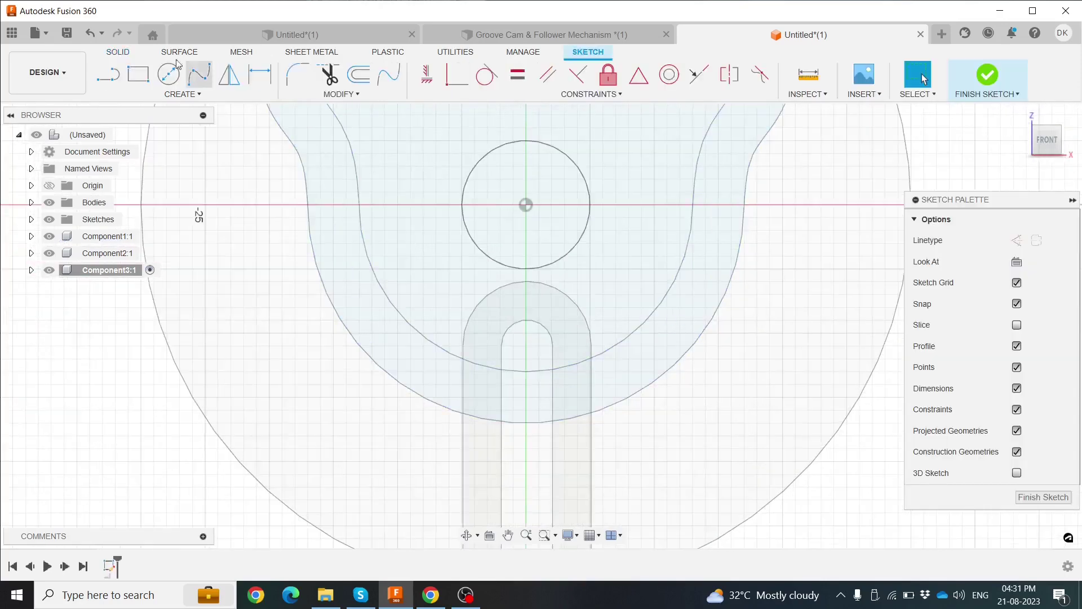
Draw a circle in the follower slot, dimension it Ø4 mm, and finish the sketch.
key(c)
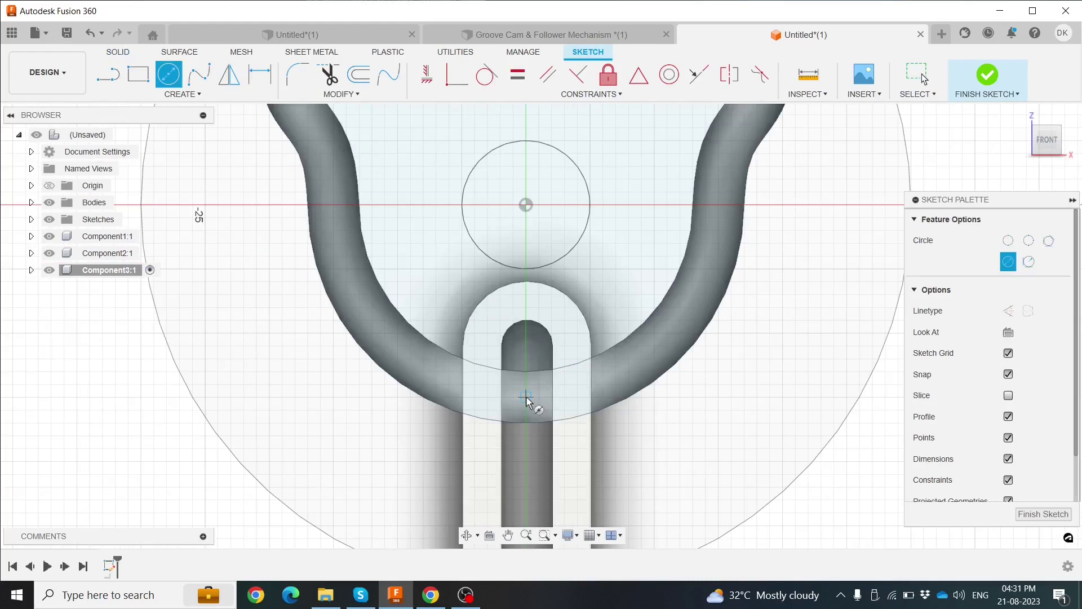
click(526, 396)
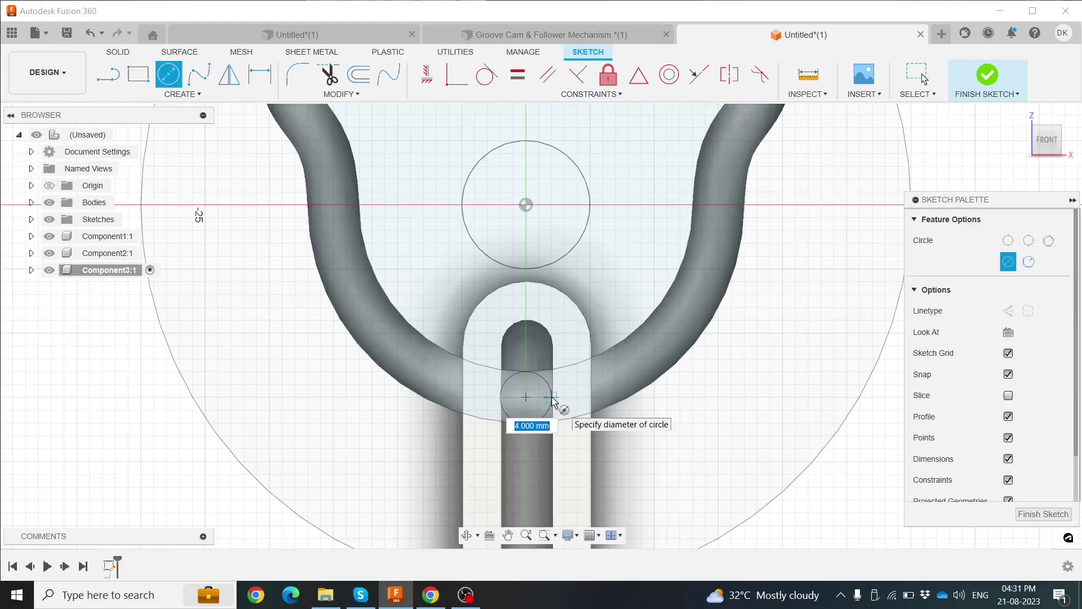
click(553, 402)
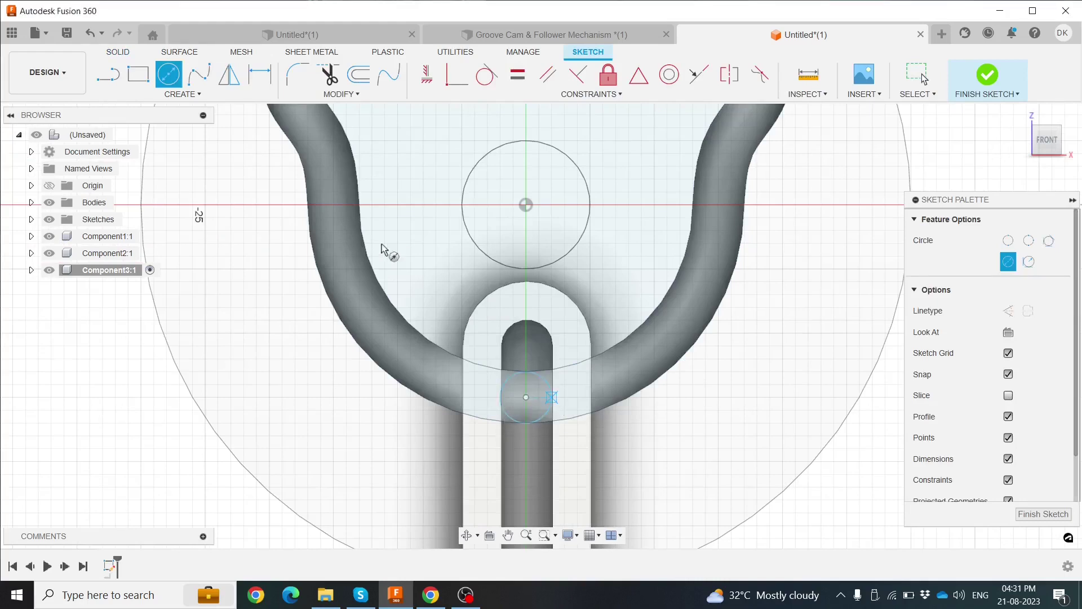
click(260, 74)
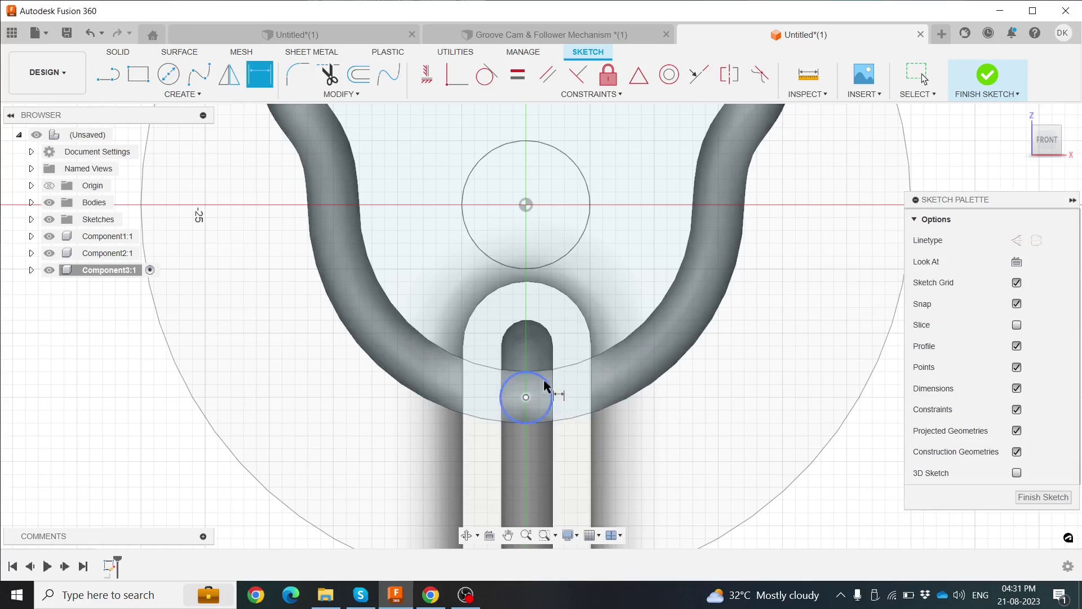
click(552, 398)
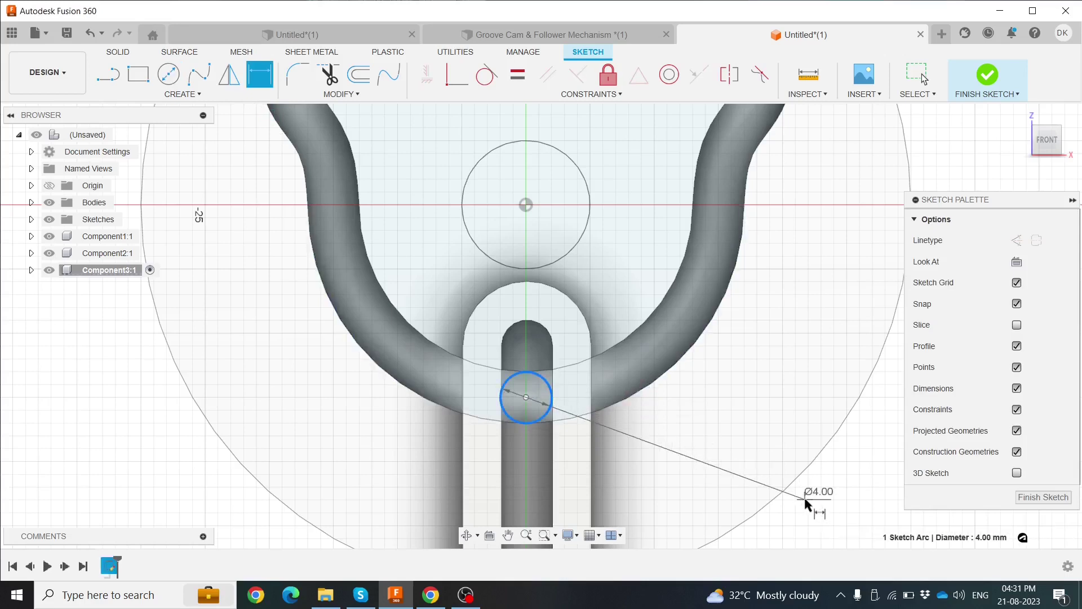
click(808, 503)
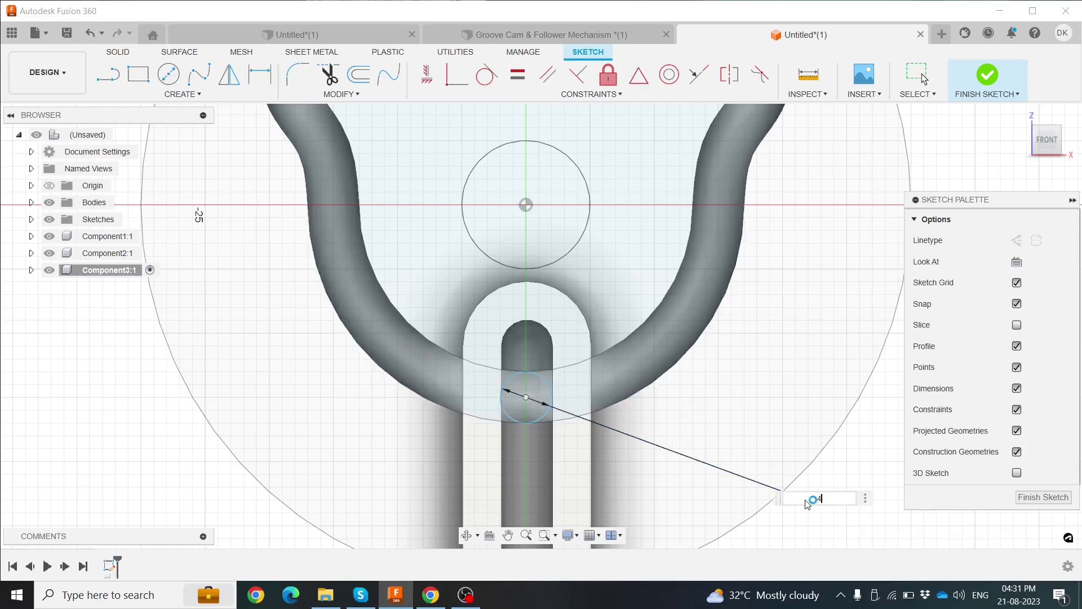
key(Return)
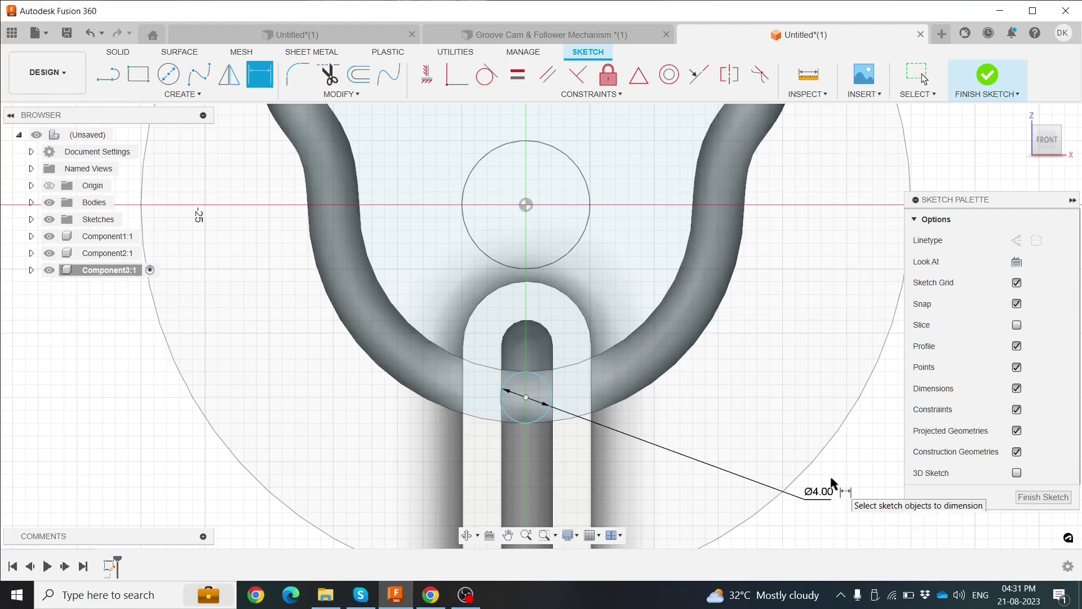
click(990, 75)
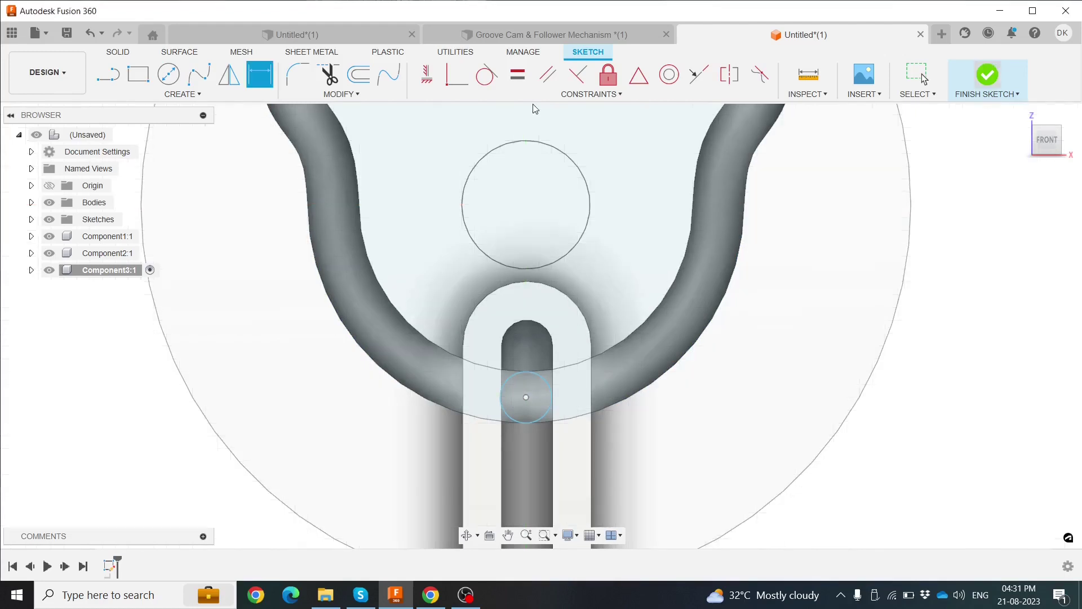
click(138, 74)
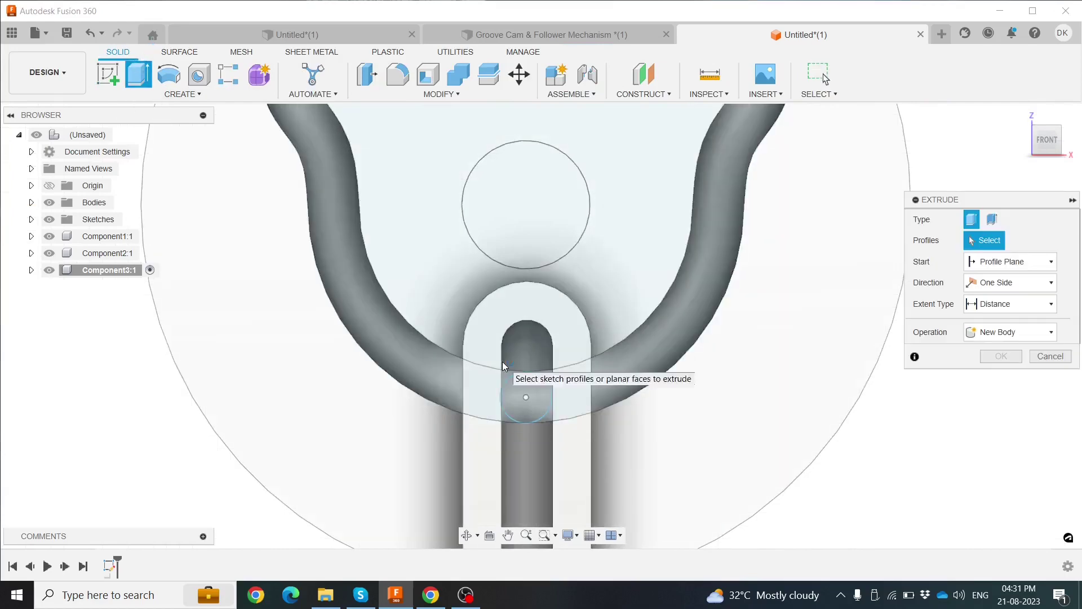
Extrude the 4 mm circle 10 mm into a roller pin body.
click(518, 382)
shift+middle_drag(518, 382, 442, 406)
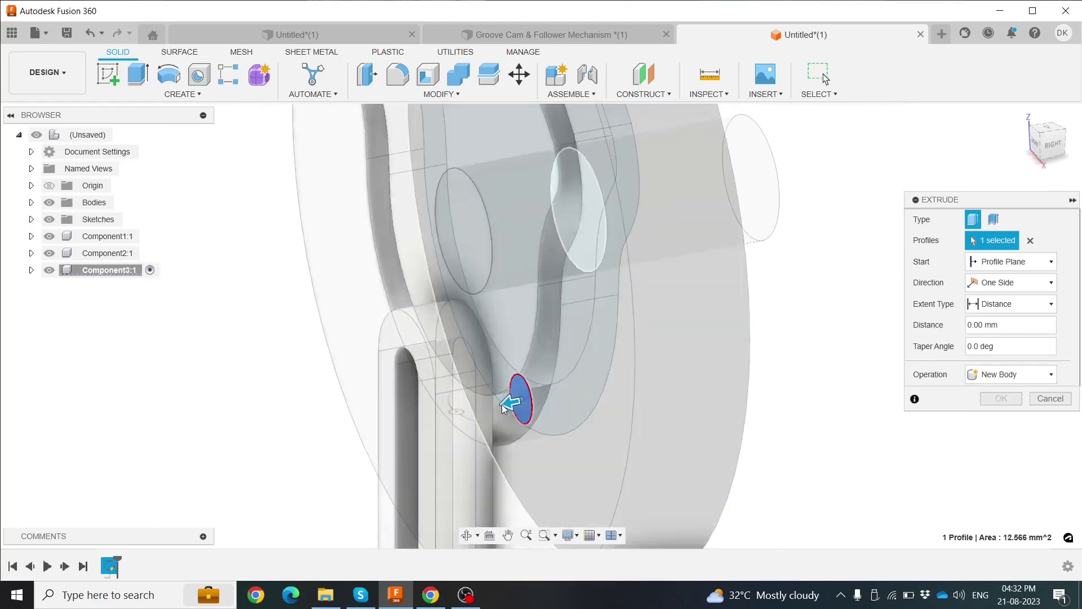
drag(511, 404, 395, 426)
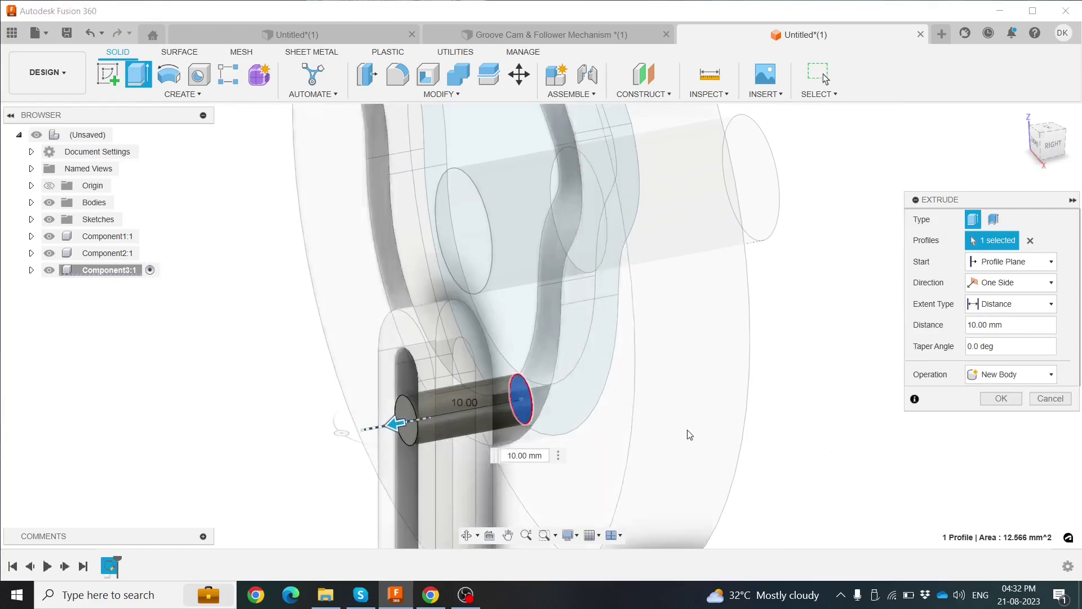
click(996, 400)
Reactivate the top-level design and orbit to inspect the assembly.
scroll(809, 433, down, 5)
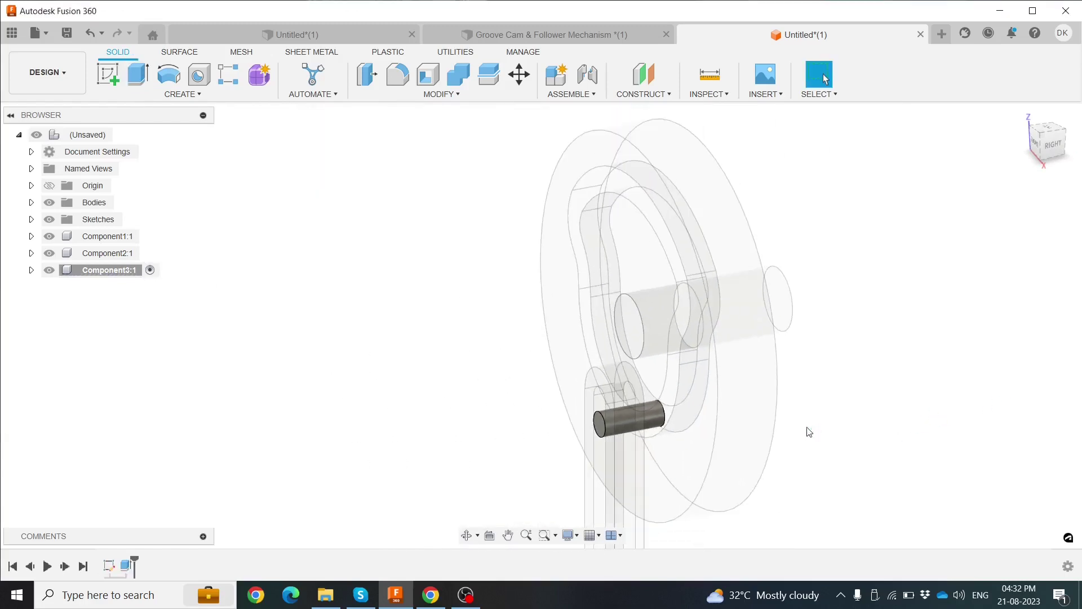
middle_drag(795, 401, 675, 385)
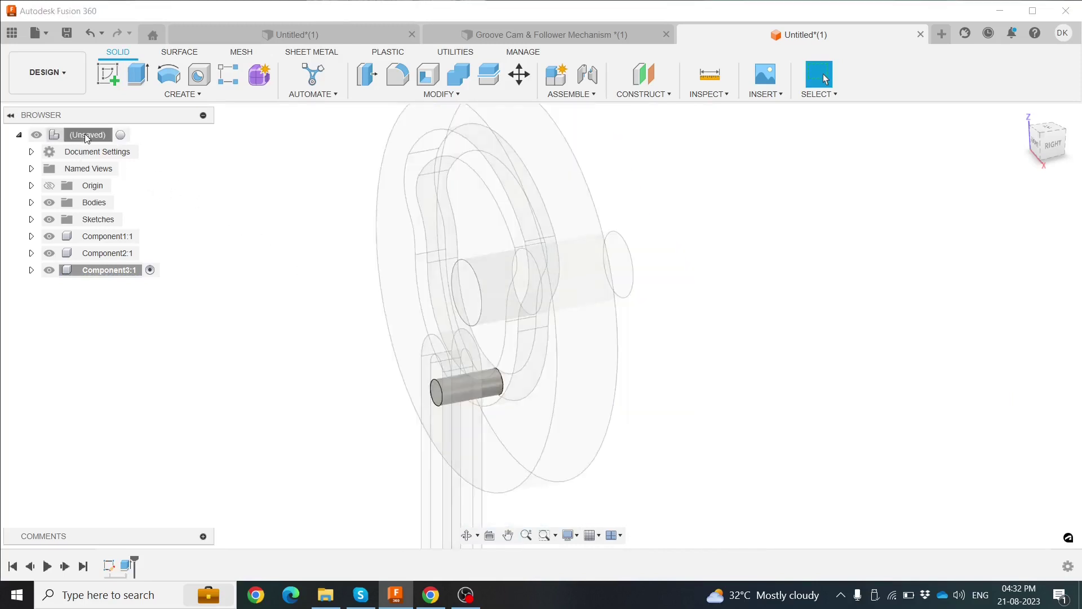
click(123, 134)
scroll(338, 299, down, 2)
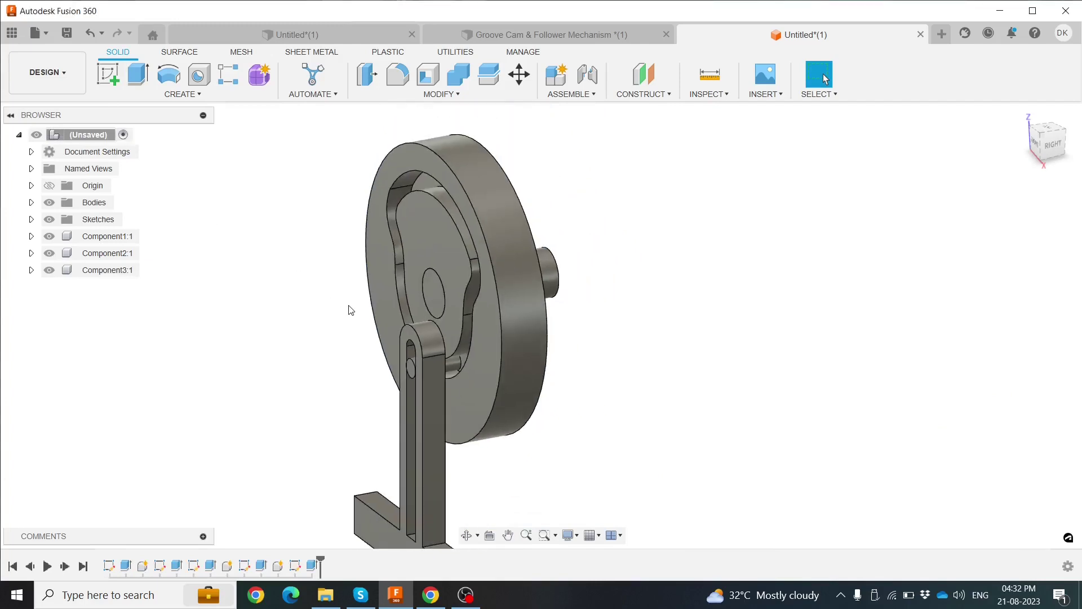
mouse_move(351, 310)
shift+middle_down()
mouse_move(362, 295)
mouse_move(371, 313)
mouse_move(389, 300)
mouse_move(374, 335)
mouse_move(391, 307)
mouse_move(406, 322)
shift+middle_up()
shift+middle_drag(611, 369, 625, 362)
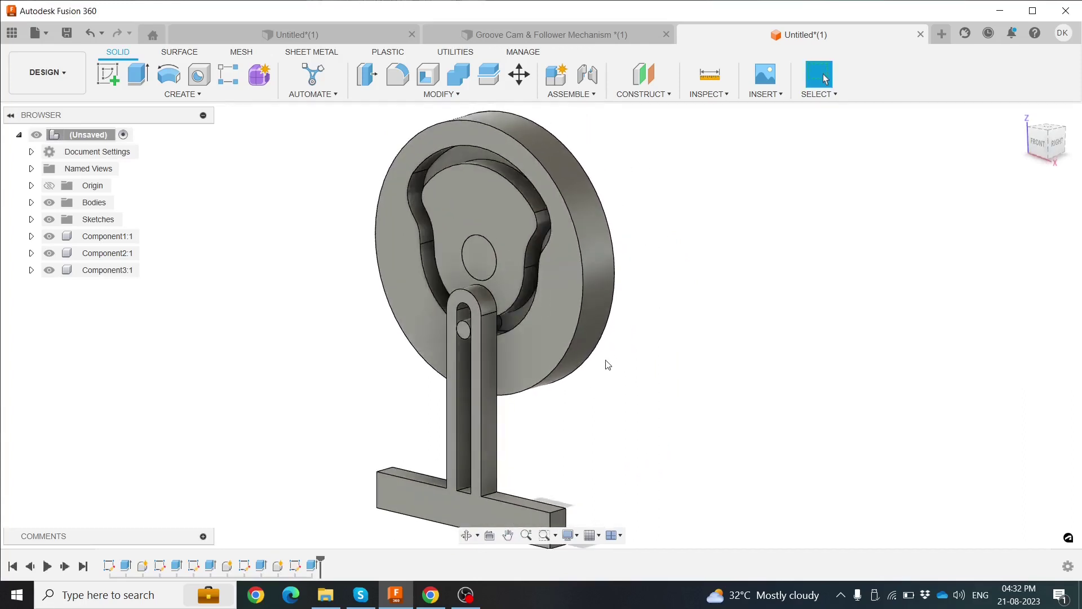
Open the Appearance library and move its panel aside.
click(393, 95)
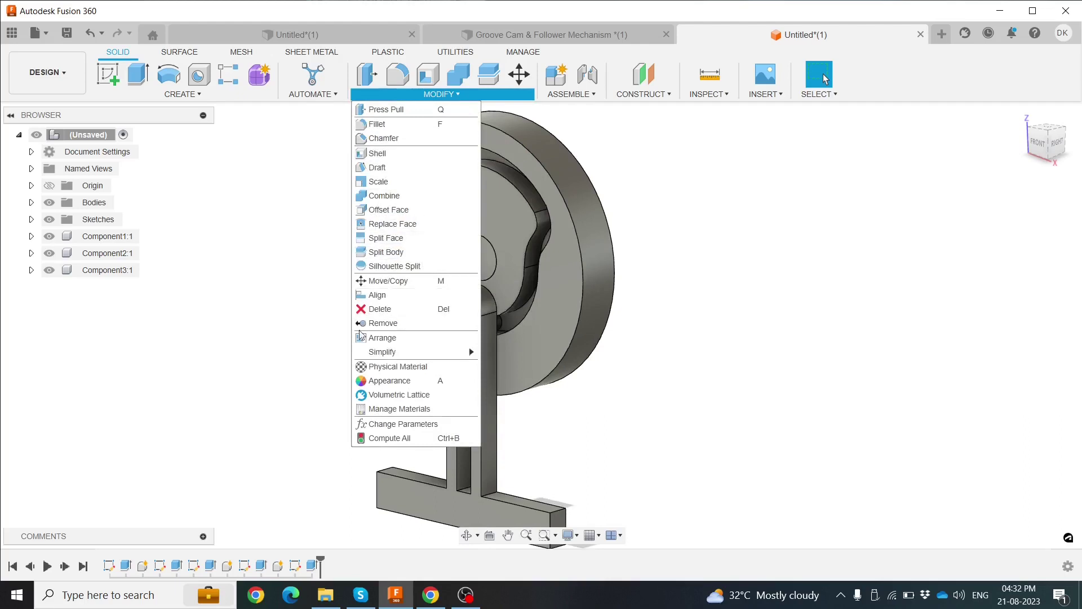
key(Escape)
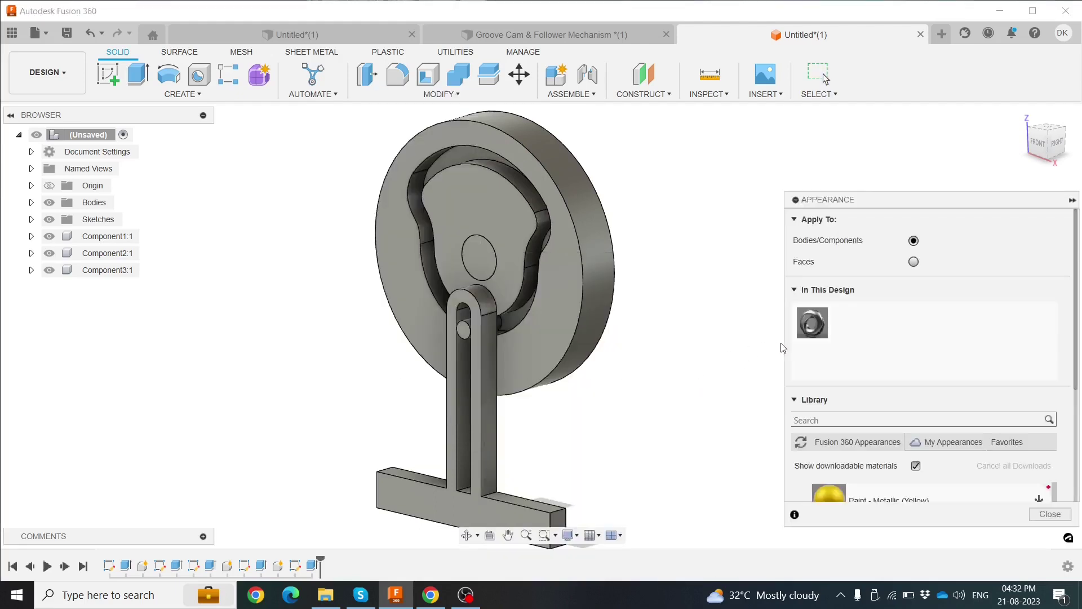
click(795, 402)
scroll(834, 451, down, 1)
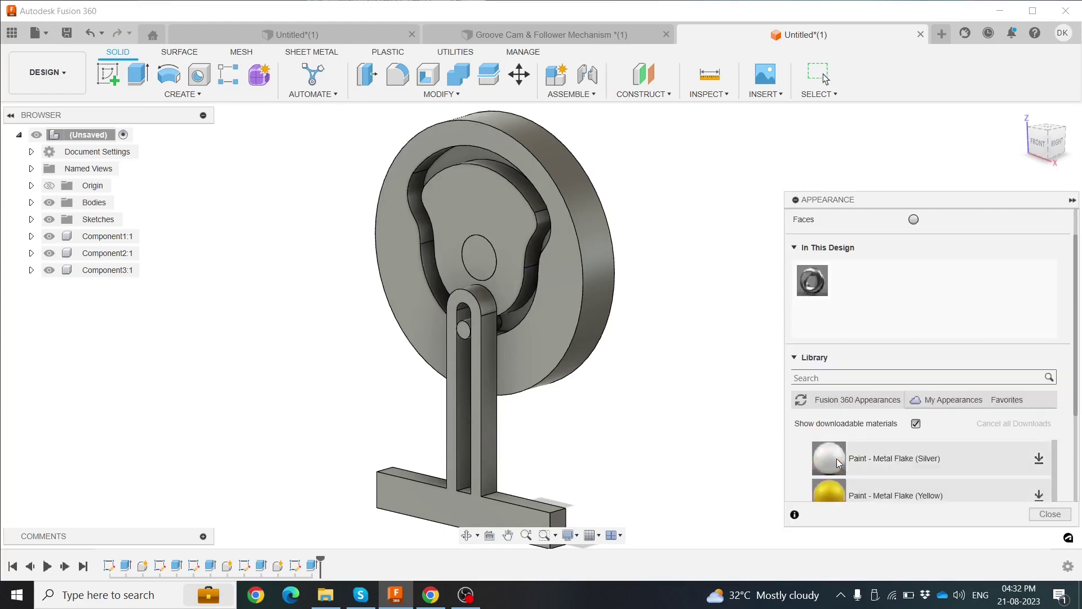
scroll(837, 463, up, 2)
scroll(837, 463, up, 2)
scroll(837, 463, up, 2)
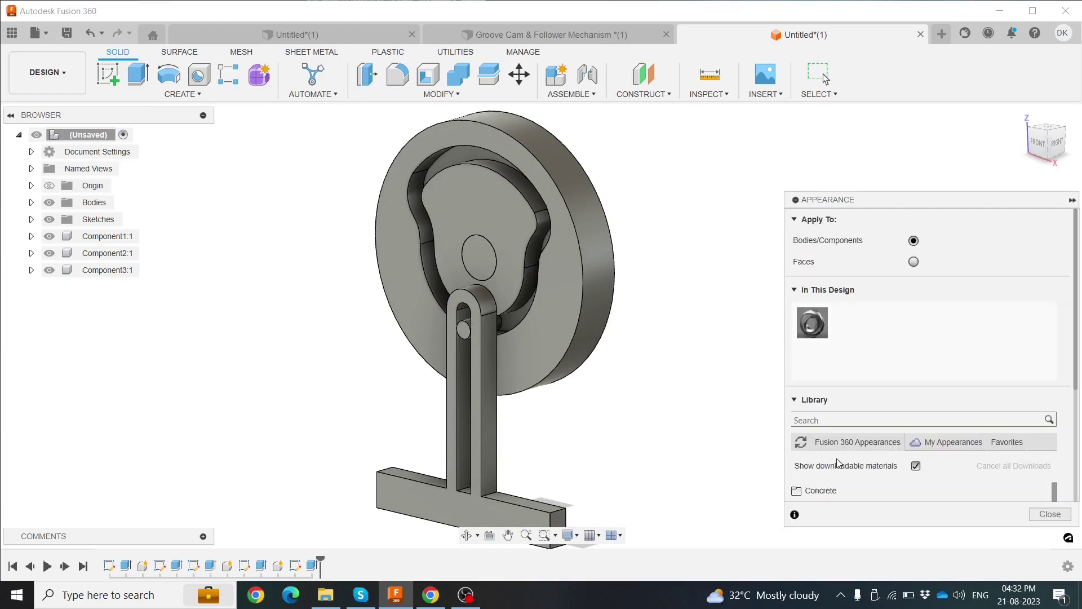
drag(878, 198, 831, 116)
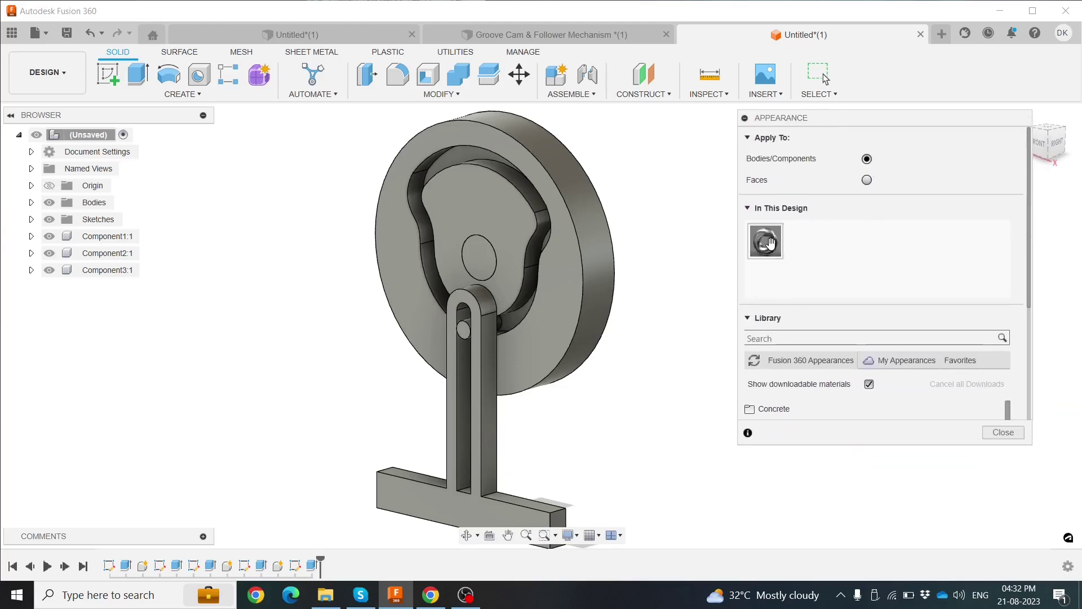
scroll(792, 361, down, 1)
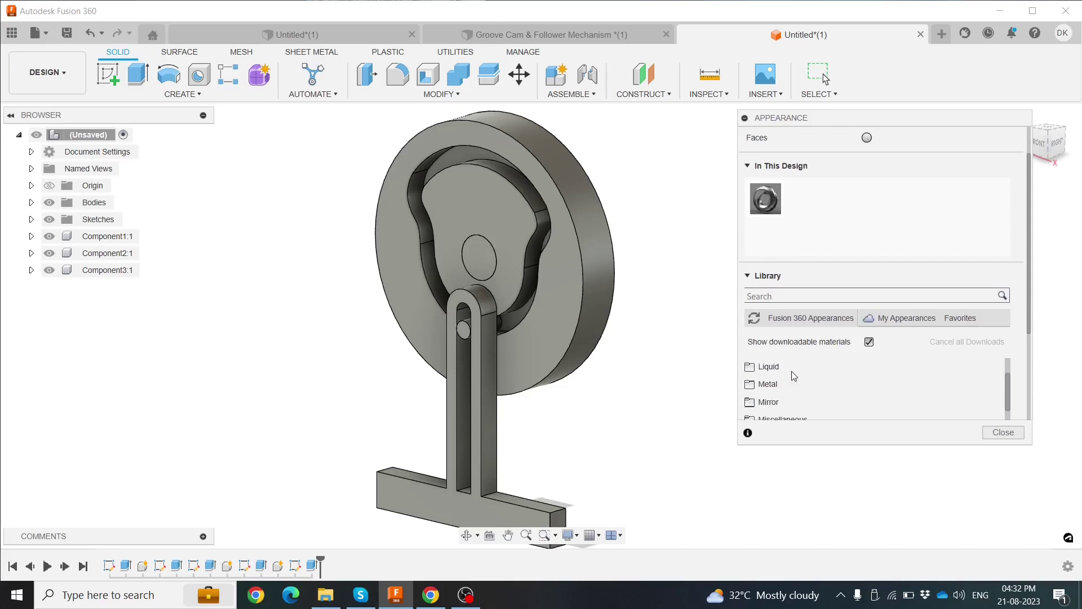
scroll(794, 376, down, 3)
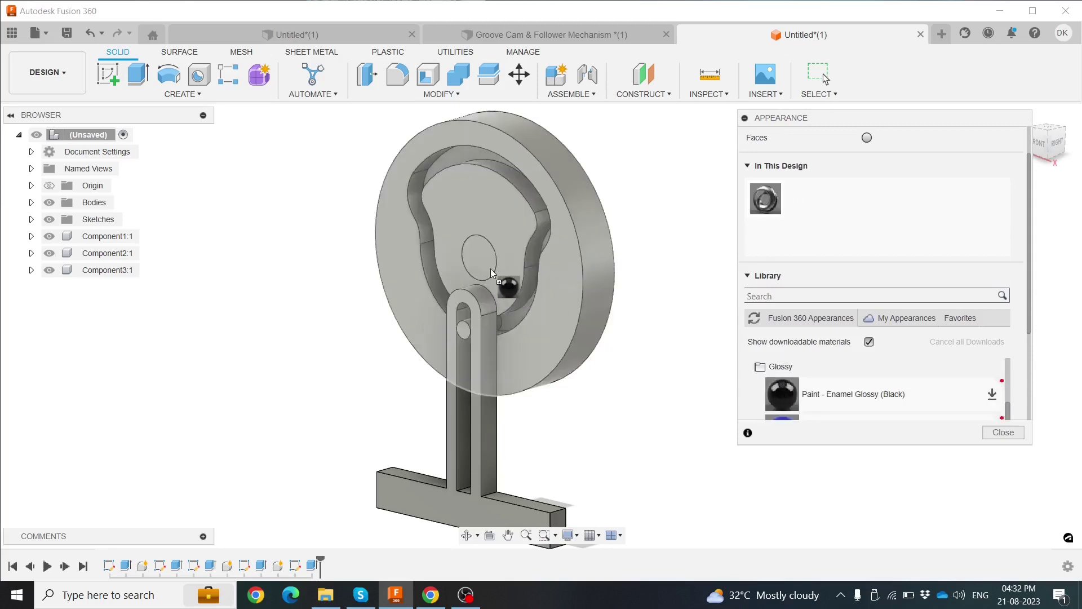
Apply Enamel Glossy Blue to the cam disk and glossy green to the roller pin.
drag(785, 393, 472, 249)
drag(782, 473, 557, 288)
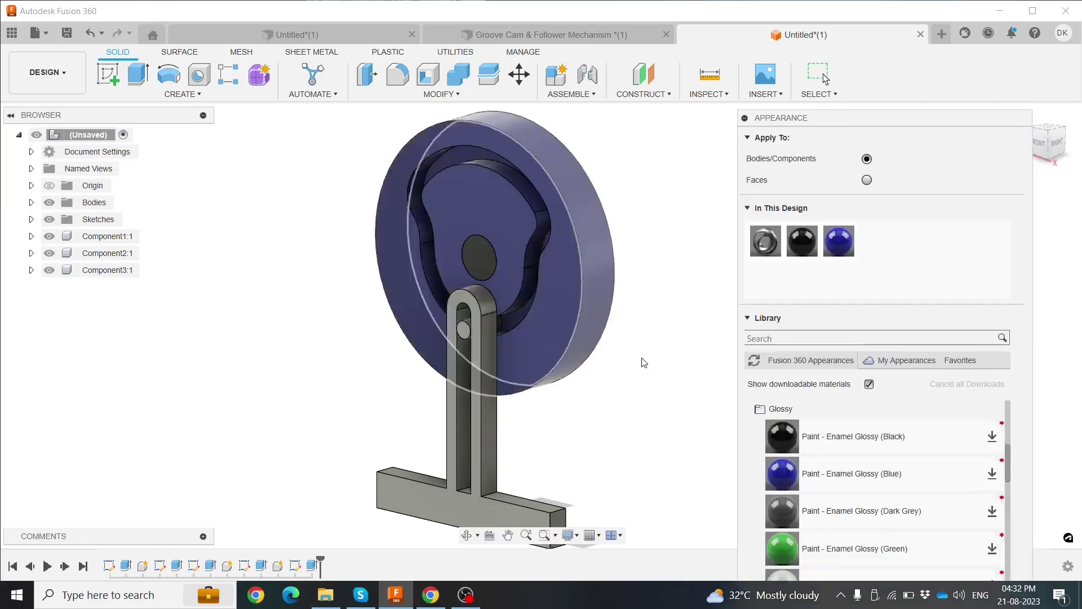
drag(791, 552, 451, 386)
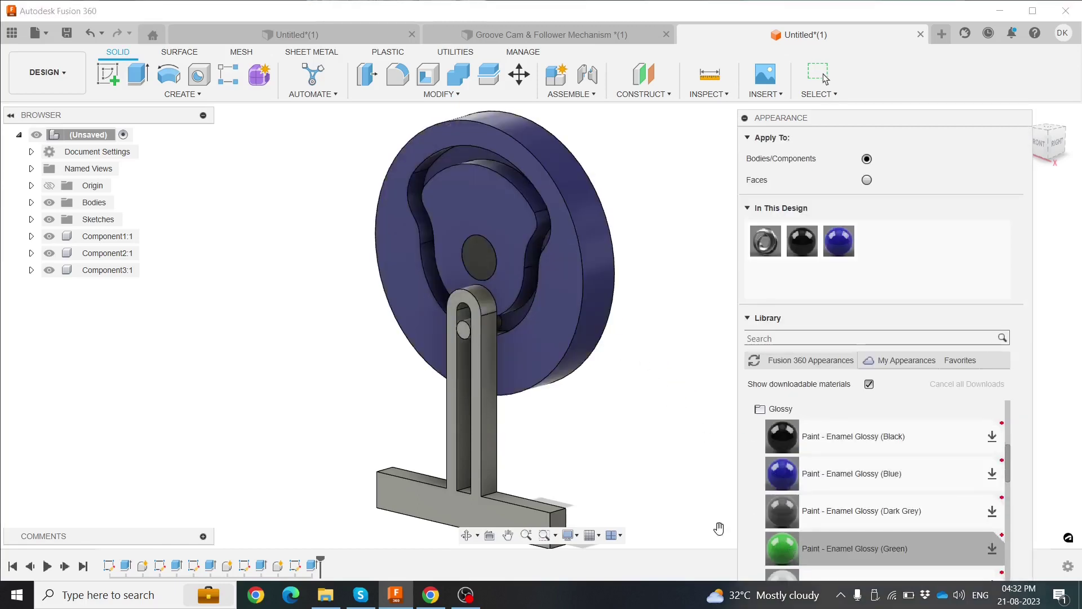
drag(453, 326, 458, 326)
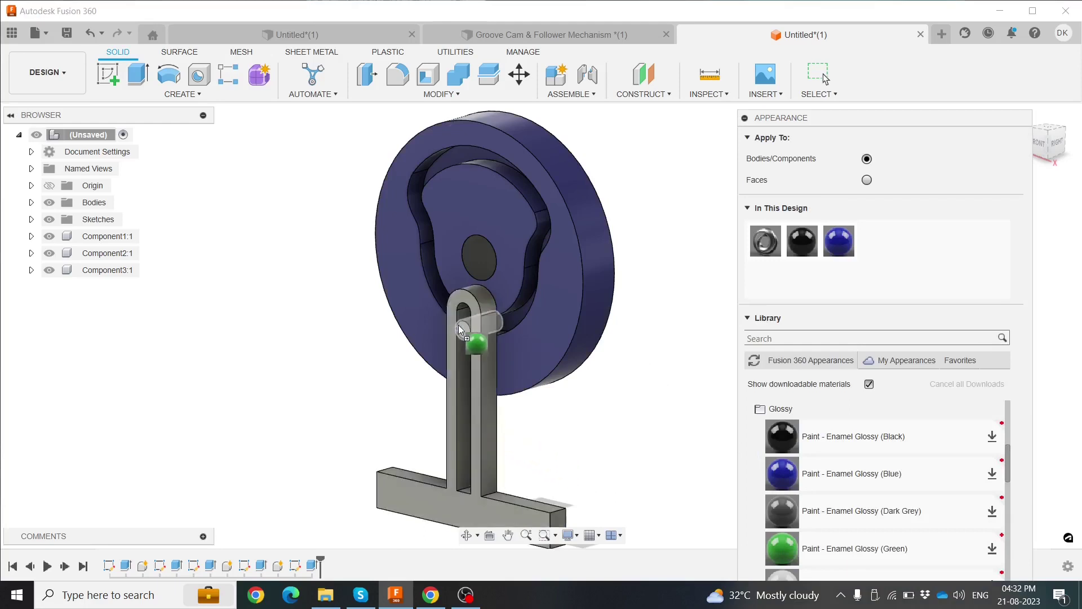
scroll(783, 507, down, 2)
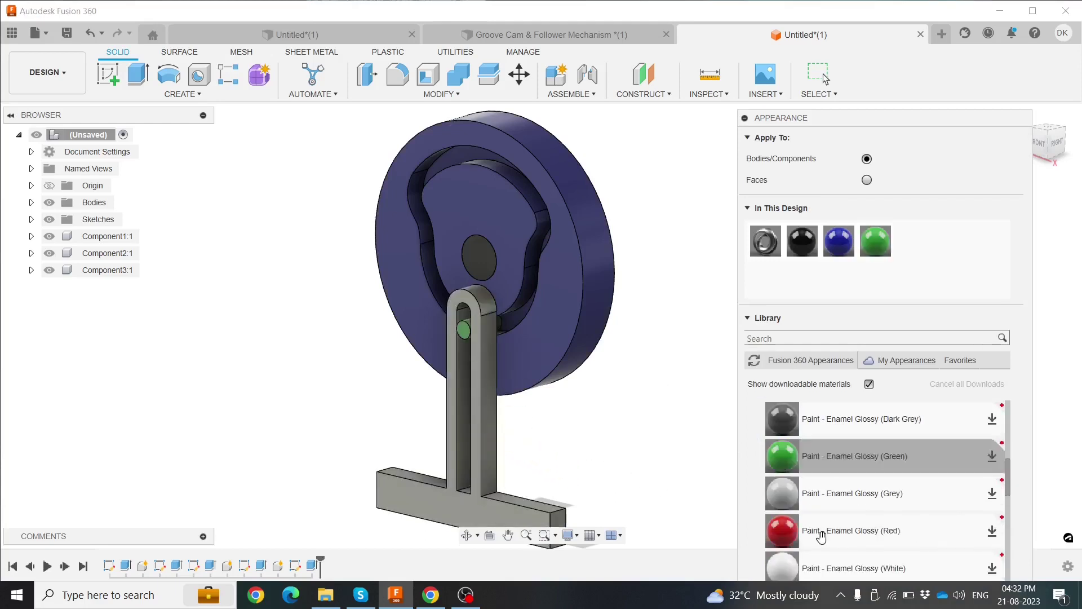
Apply red to the T-follower and glossy grey to the cam hub.
mouse_move(783, 531)
mouse_down()
mouse_move(481, 428)
mouse_move(493, 425)
mouse_up()
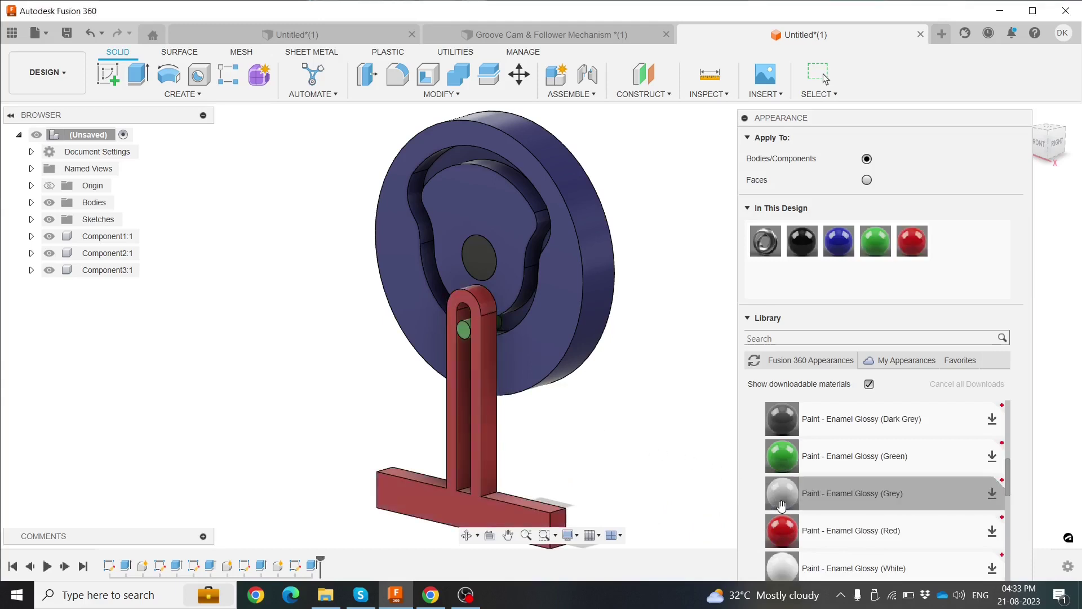
drag(784, 493, 475, 264)
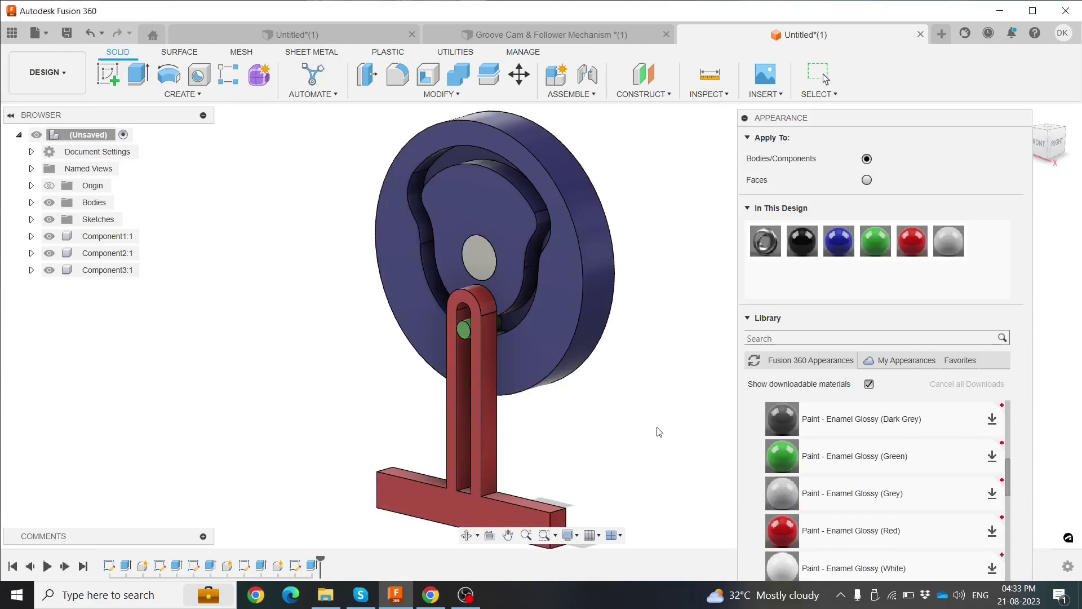
scroll(660, 431, down, 1)
scroll(846, 491, down, 5)
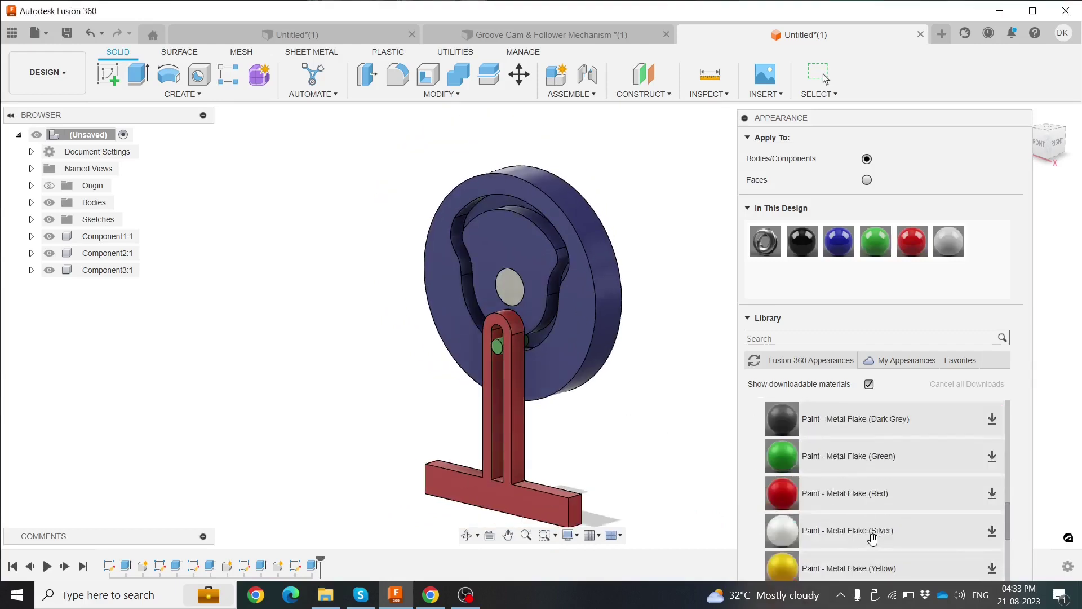
scroll(873, 537, down, 3)
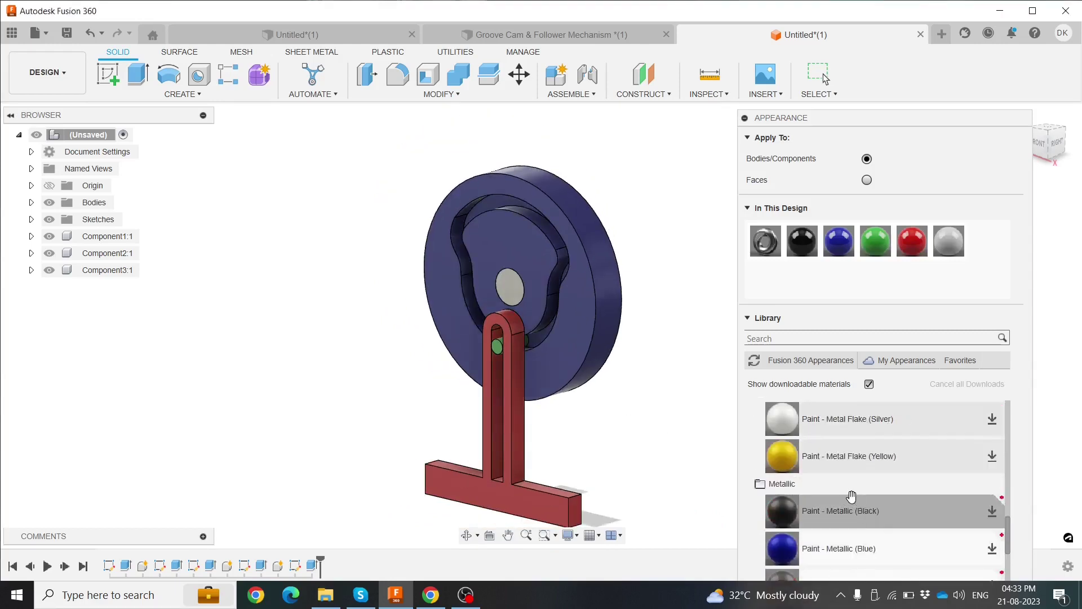
scroll(744, 463, down, 5)
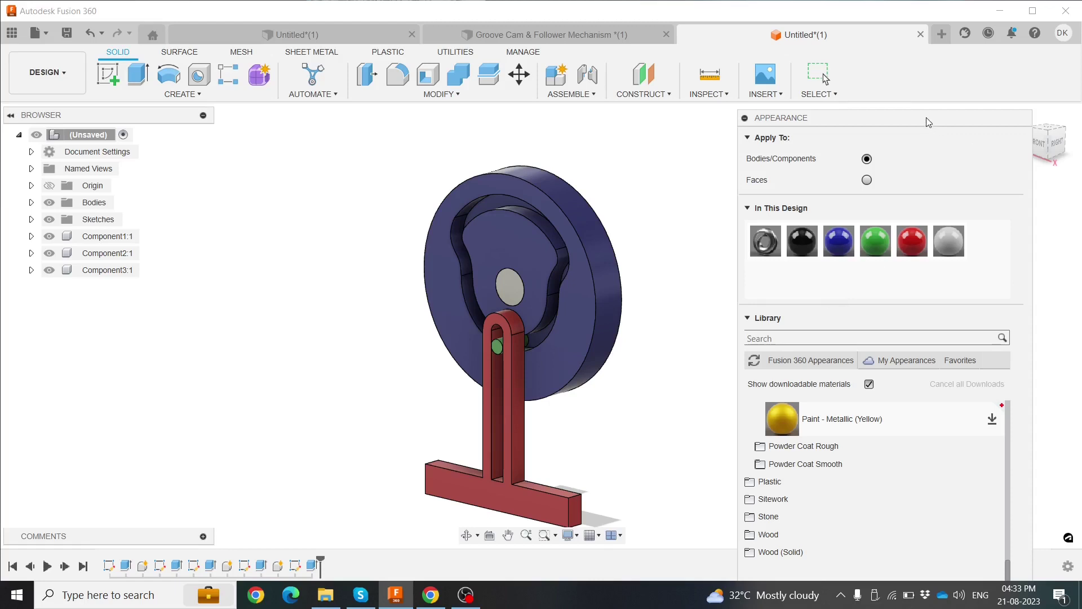
drag(926, 117, 902, 43)
Close the Appearance panel and orbit toward a side view.
click(981, 538)
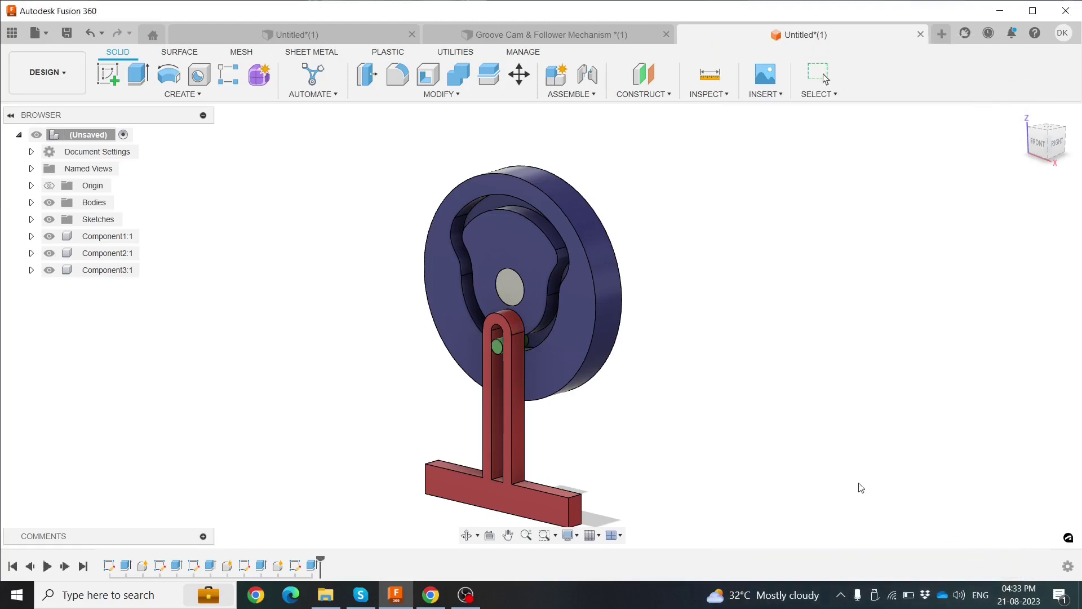
scroll(656, 419, down, 2)
scroll(634, 418, down, 2)
scroll(617, 377, down, 1)
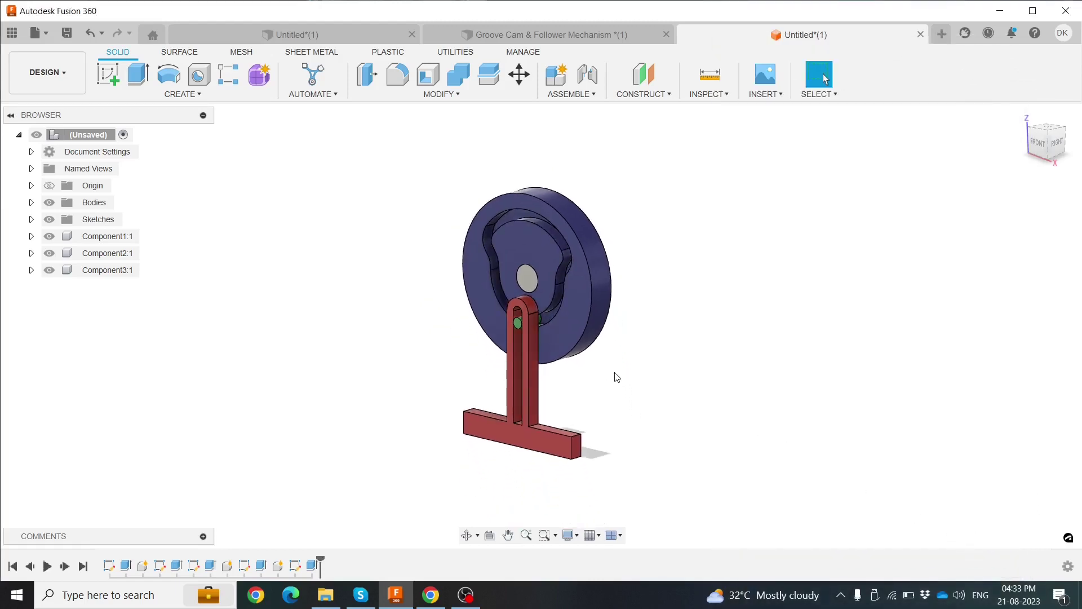
mouse_move(618, 377)
shift+middle_down()
mouse_move(638, 363)
mouse_move(541, 365)
mouse_move(618, 362)
shift+middle_up()
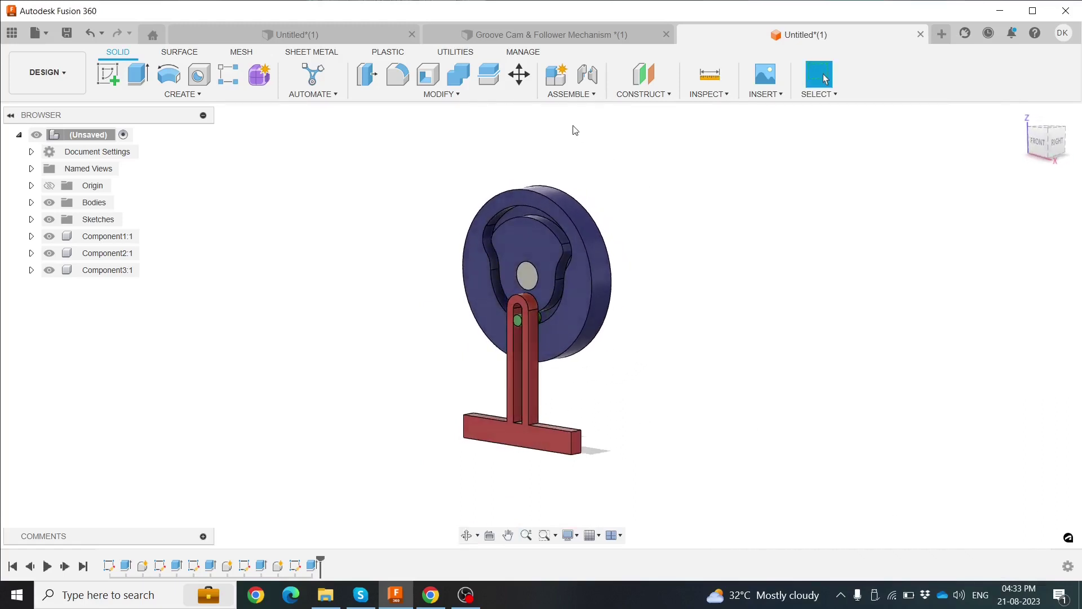
Start an as-built joint between the follower and cam, snap it, and preview Y-axis rotation.
click(576, 101)
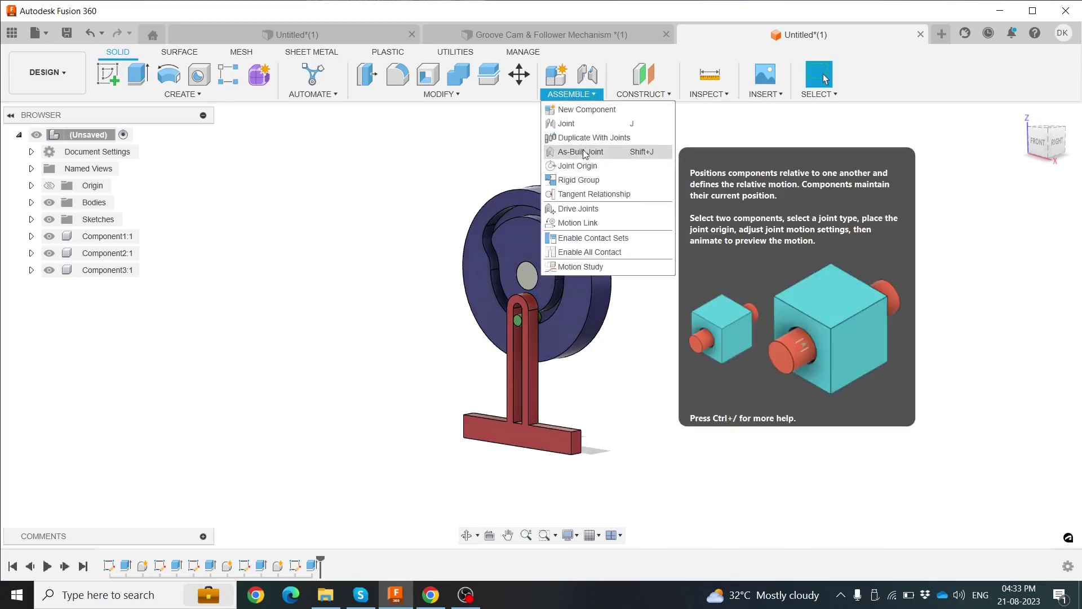
click(580, 152)
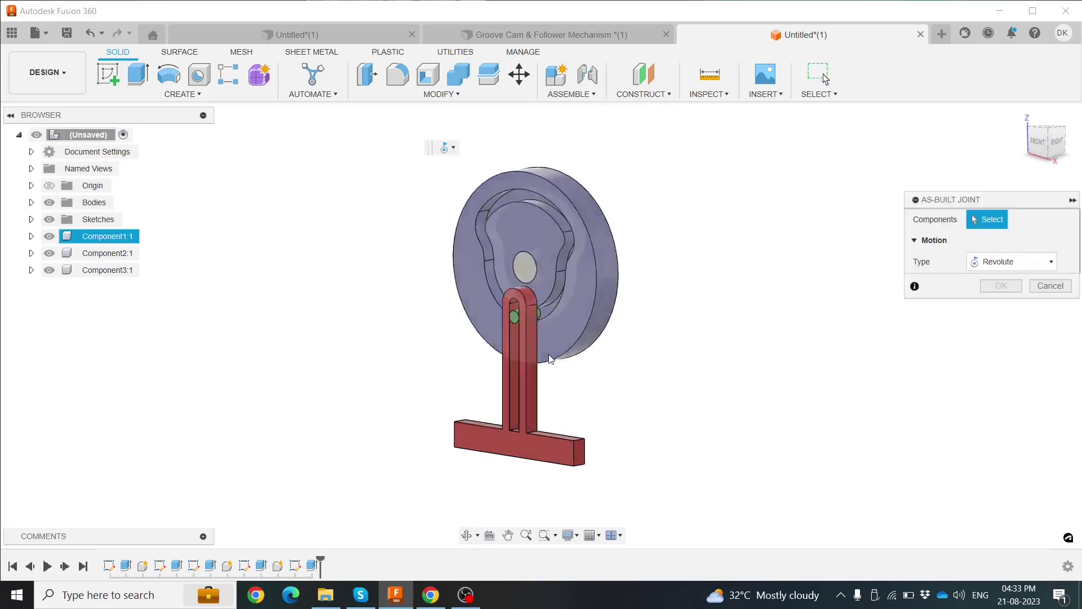
scroll(519, 320, up, 3)
click(504, 308)
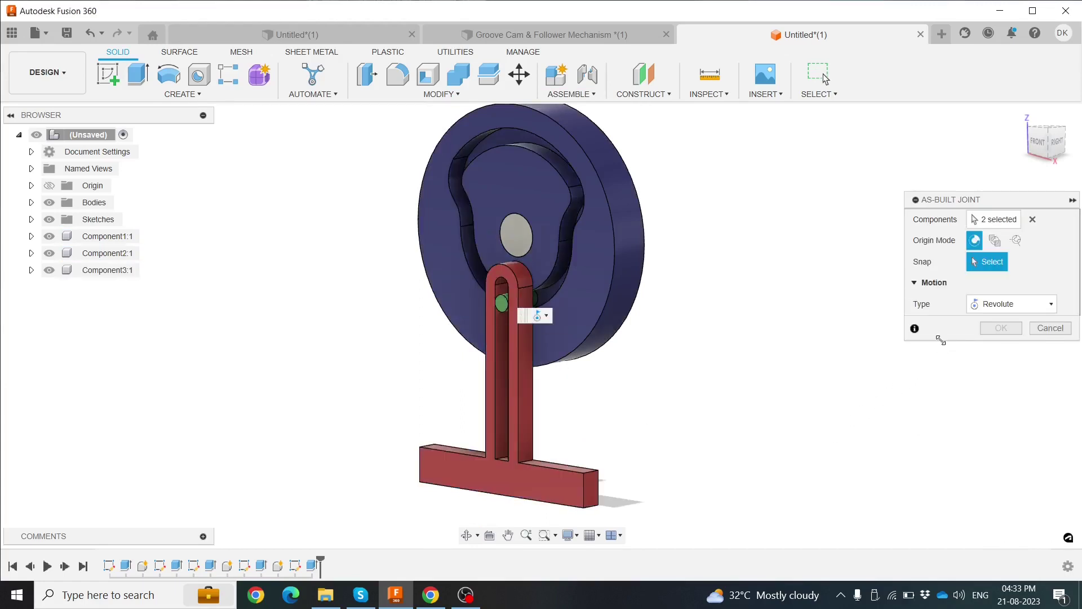
click(517, 374)
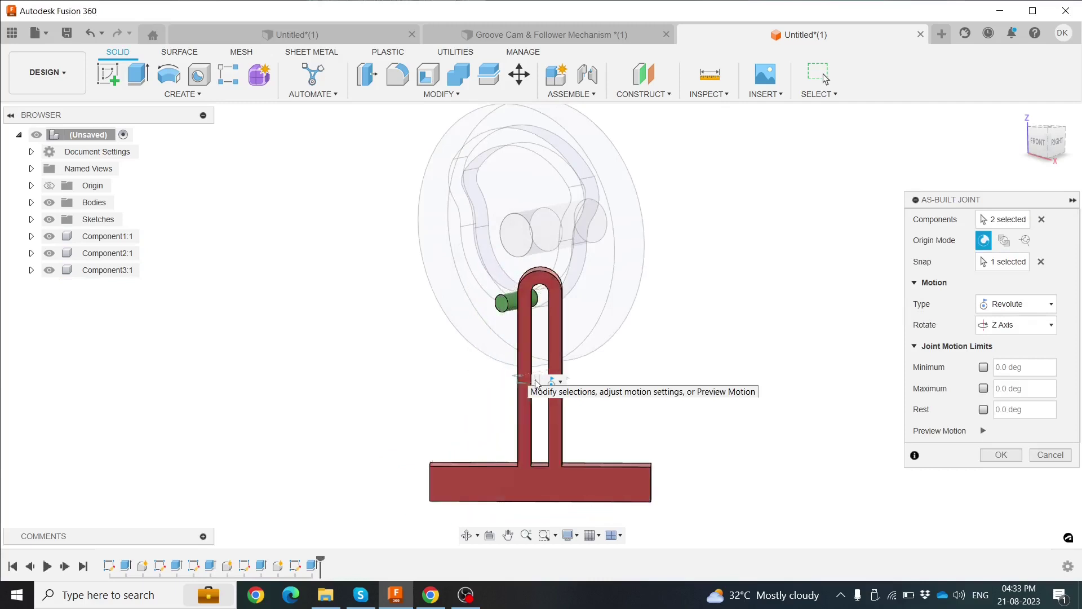
click(1012, 325)
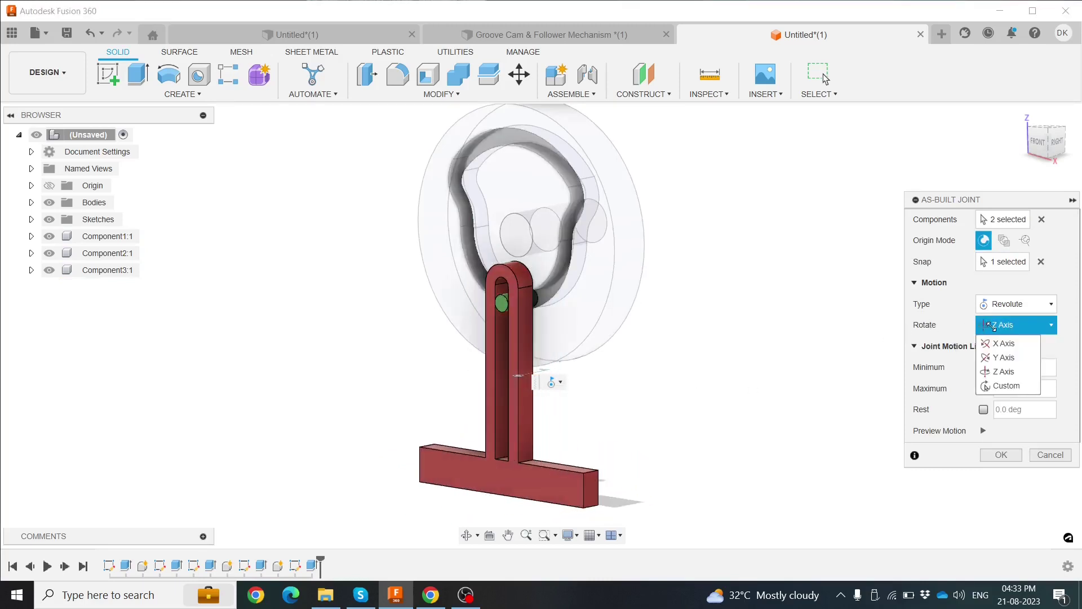
click(997, 359)
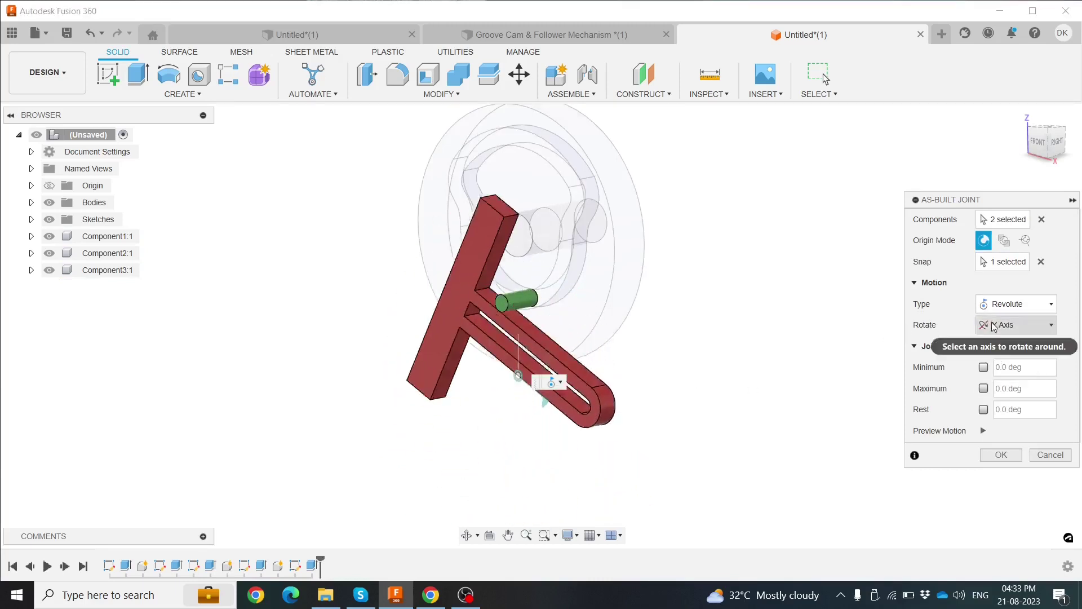
click(994, 326)
click(998, 358)
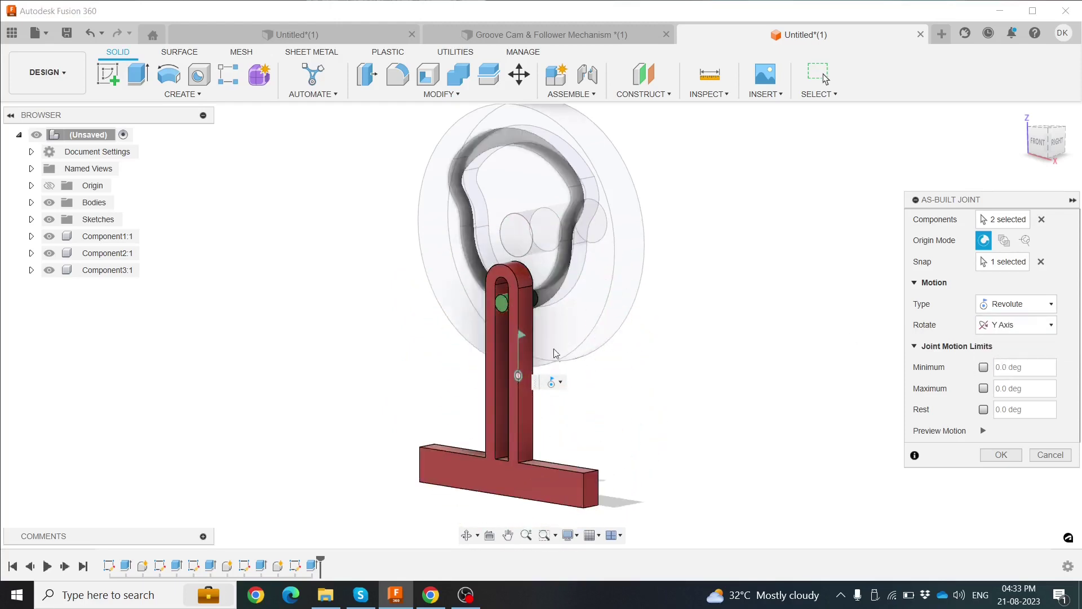
click(983, 430)
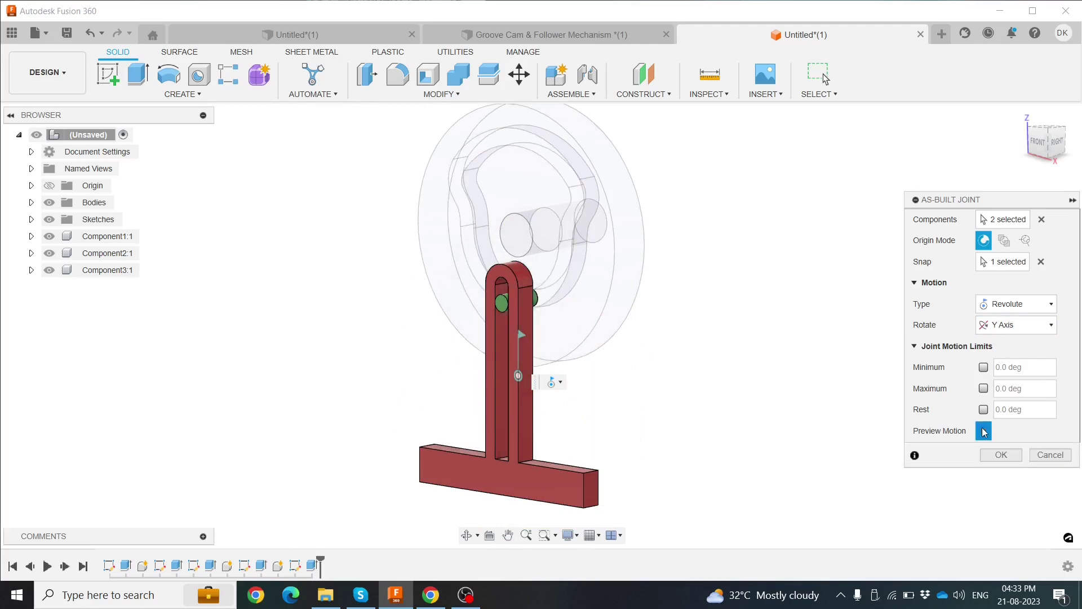
click(982, 427)
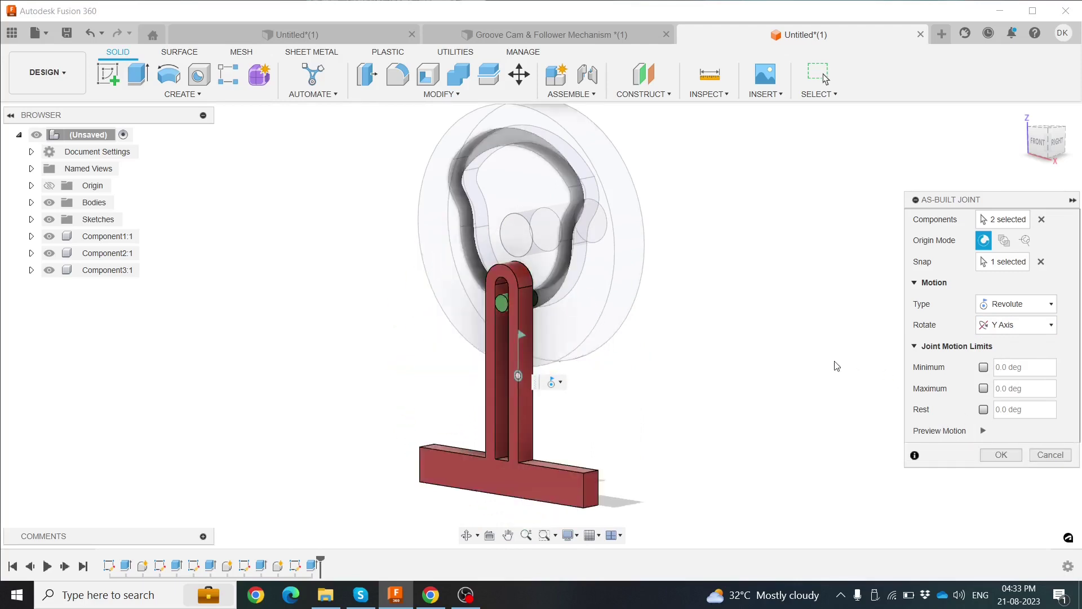
Change the joint type to Slider along Z, preview the motion, and confirm.
click(1013, 310)
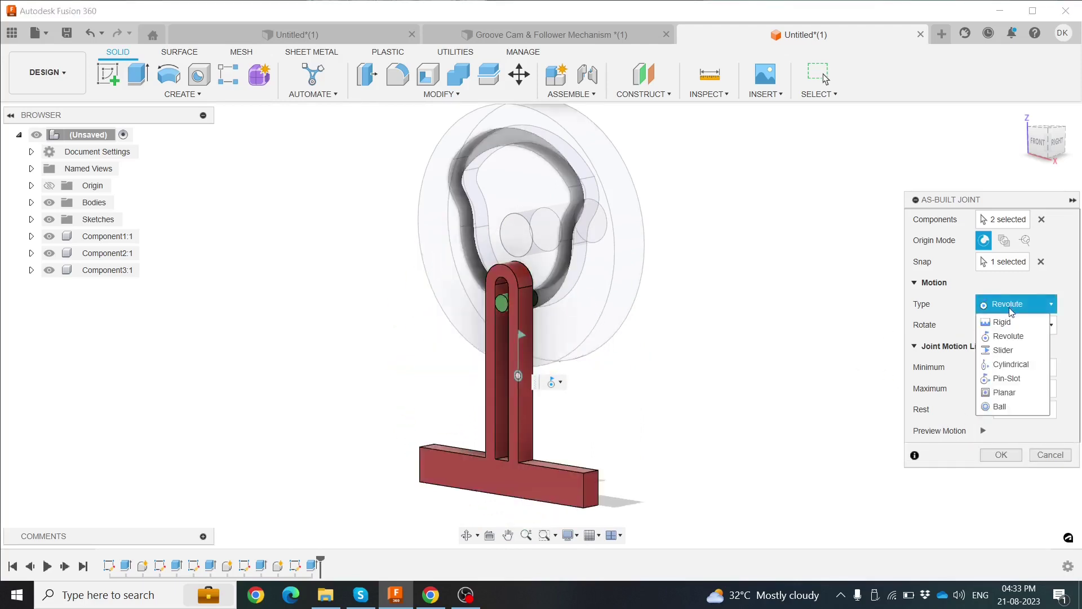
click(1003, 350)
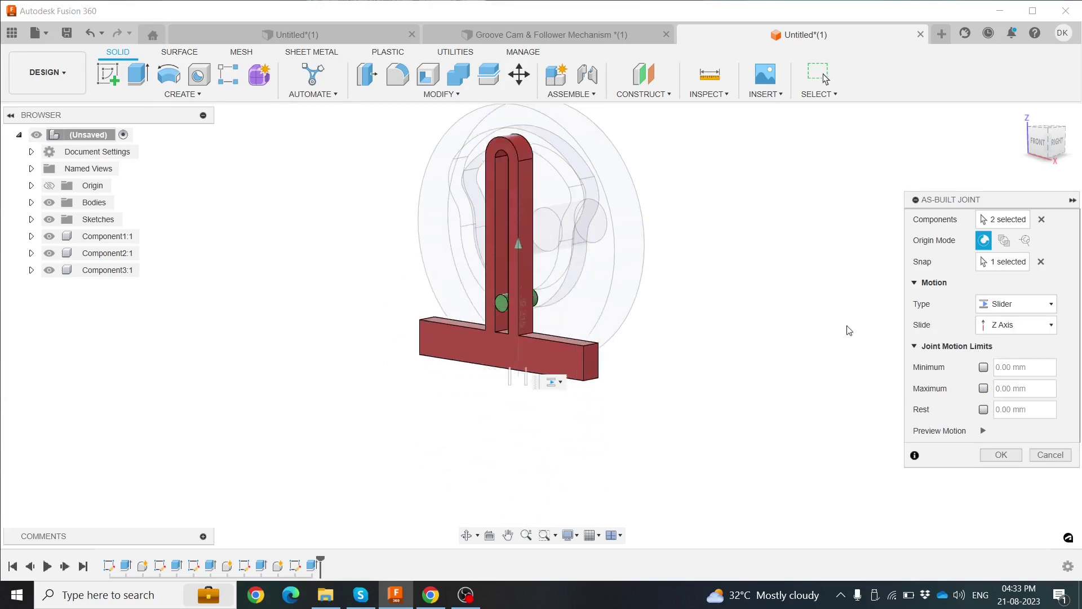
click(985, 432)
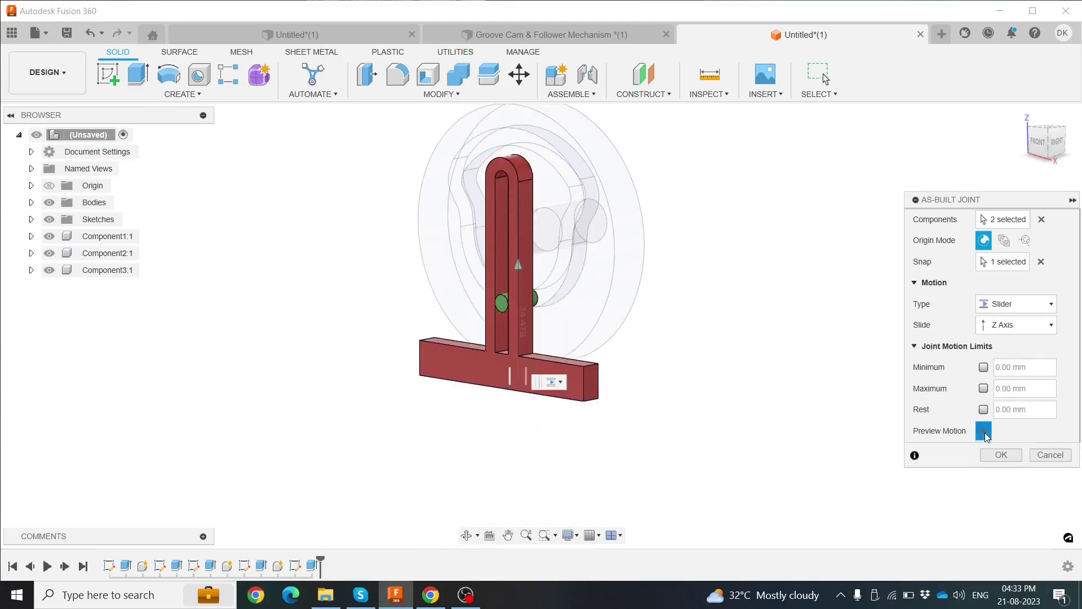
click(985, 432)
click(993, 454)
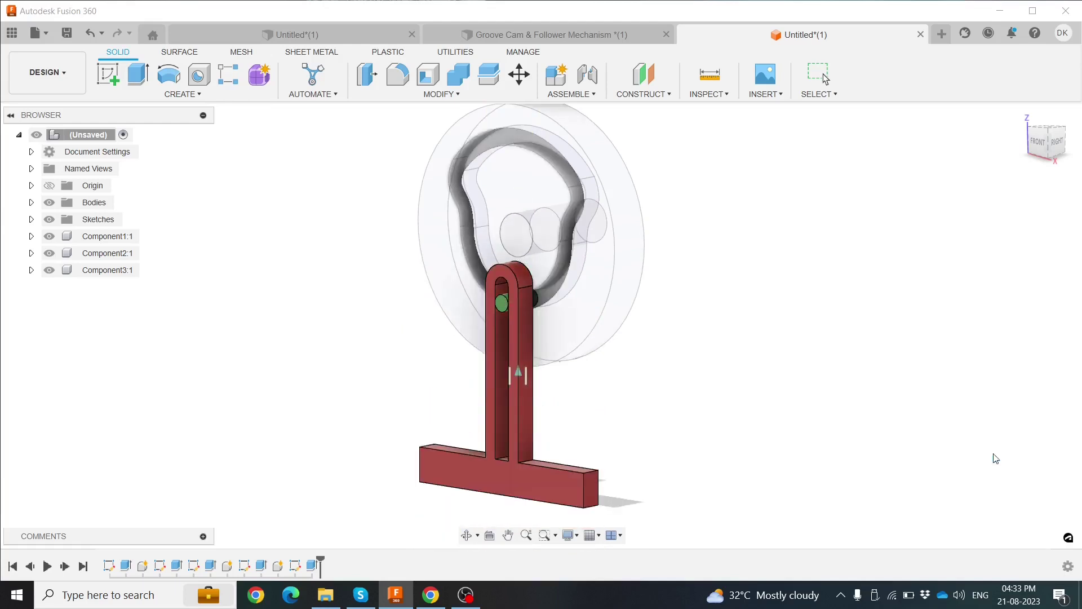
mouse_move(806, 403)
shift+middle_down()
mouse_move(693, 213)
mouse_move(666, 219)
shift+middle_up()
Create an as-built Revolute joint between the cam disk and hub, snapped to the hub centre.
click(549, 99)
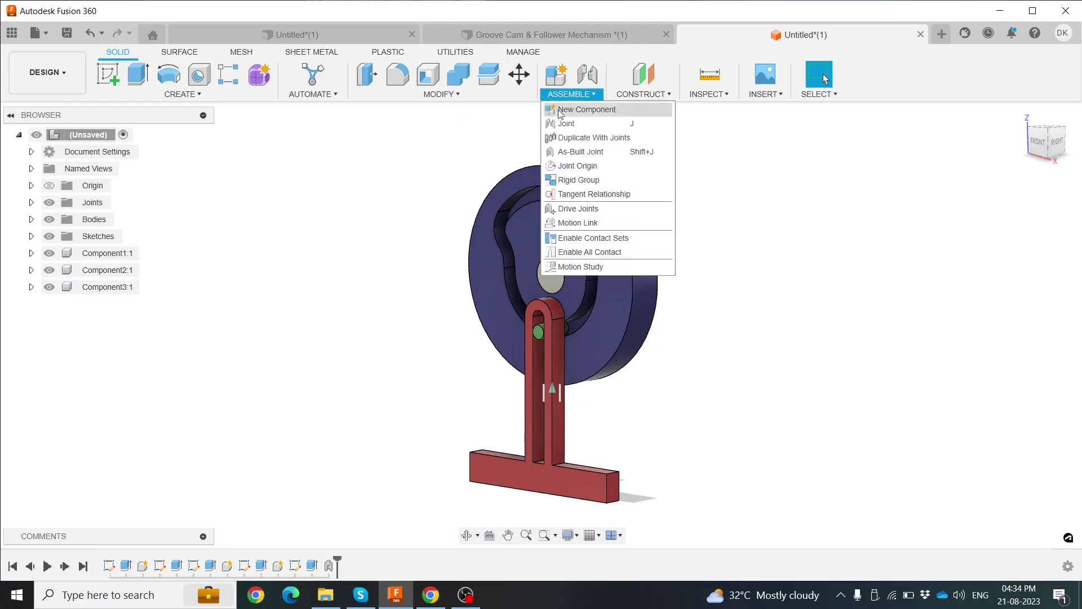
click(577, 153)
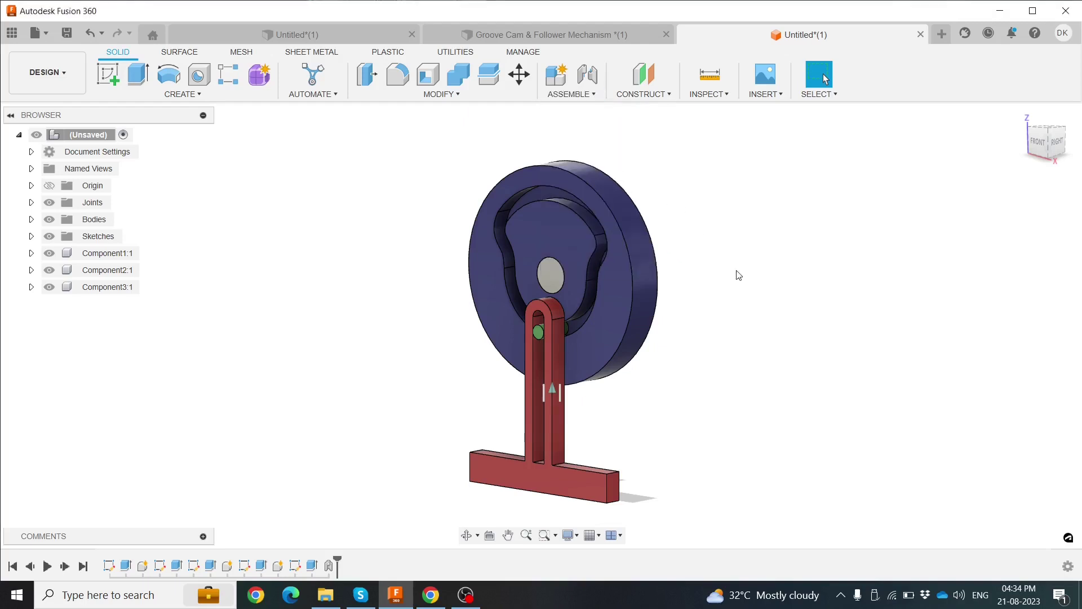
click(581, 253)
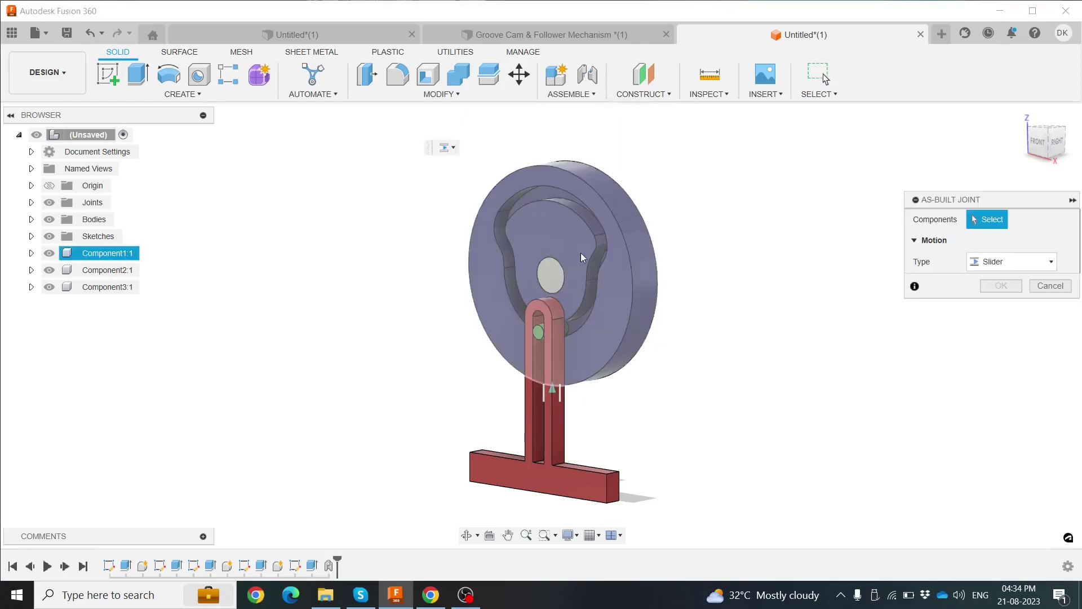
click(558, 275)
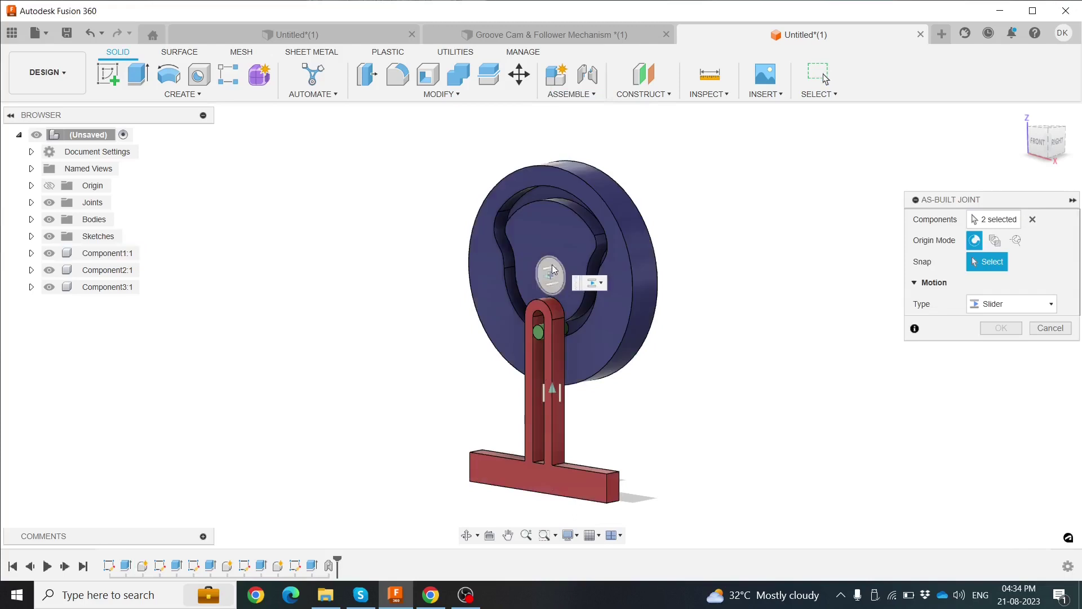
click(627, 236)
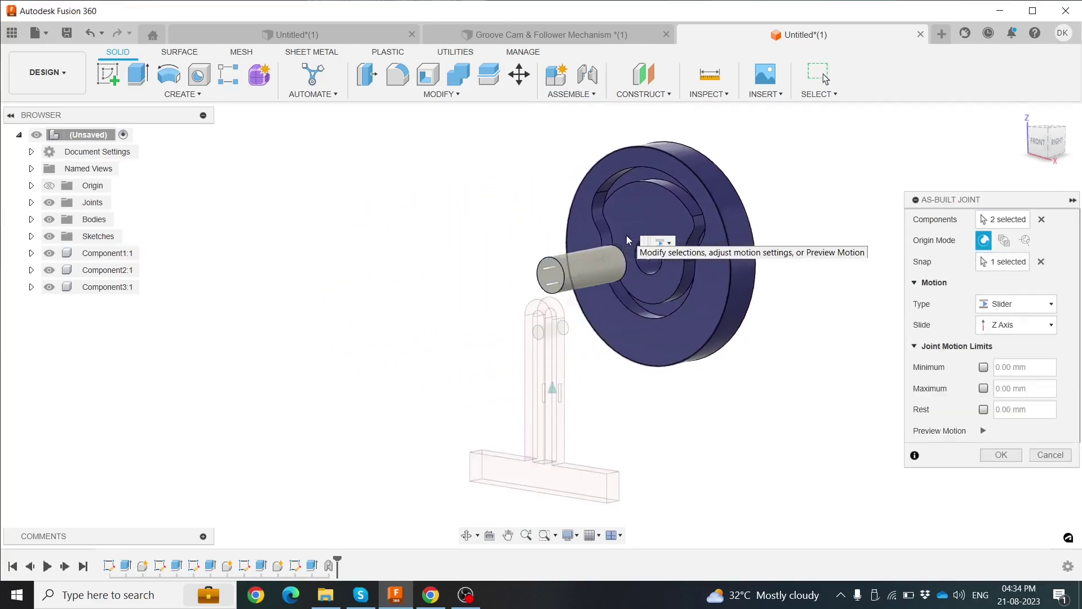
click(992, 305)
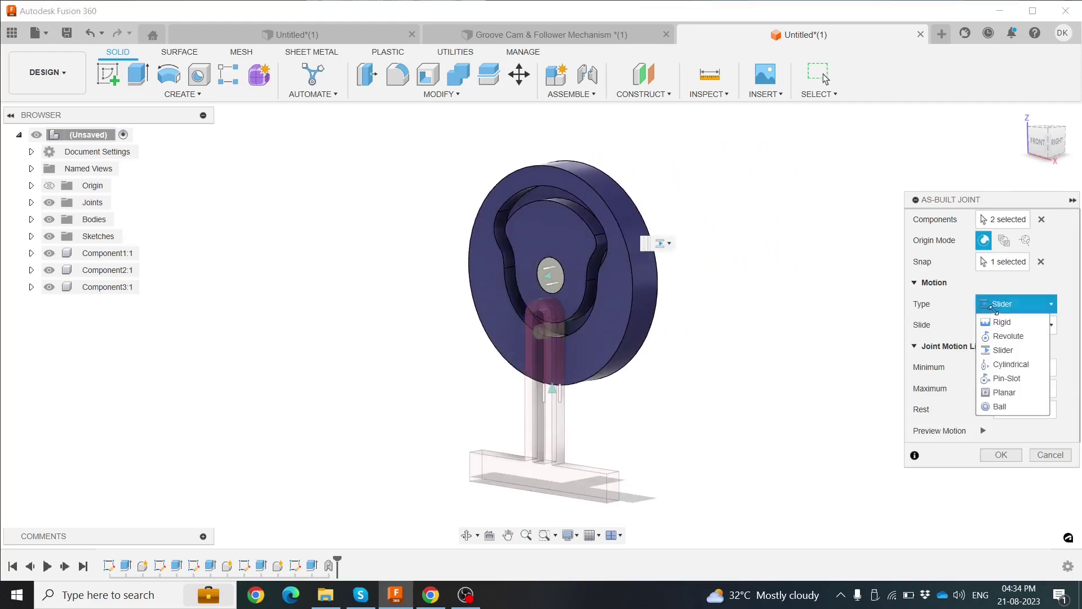
click(1006, 336)
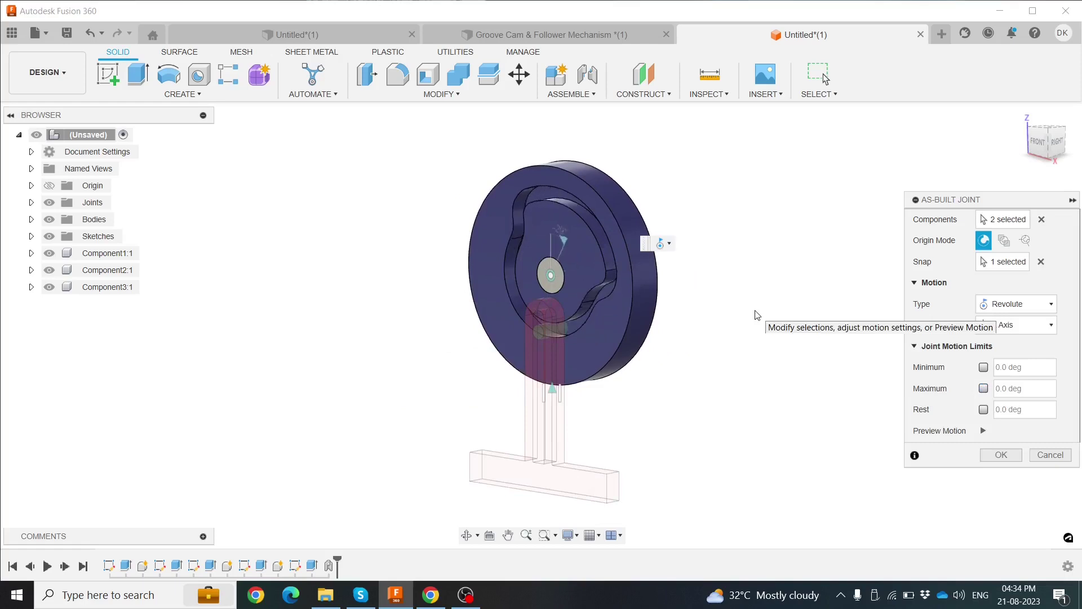
click(1009, 455)
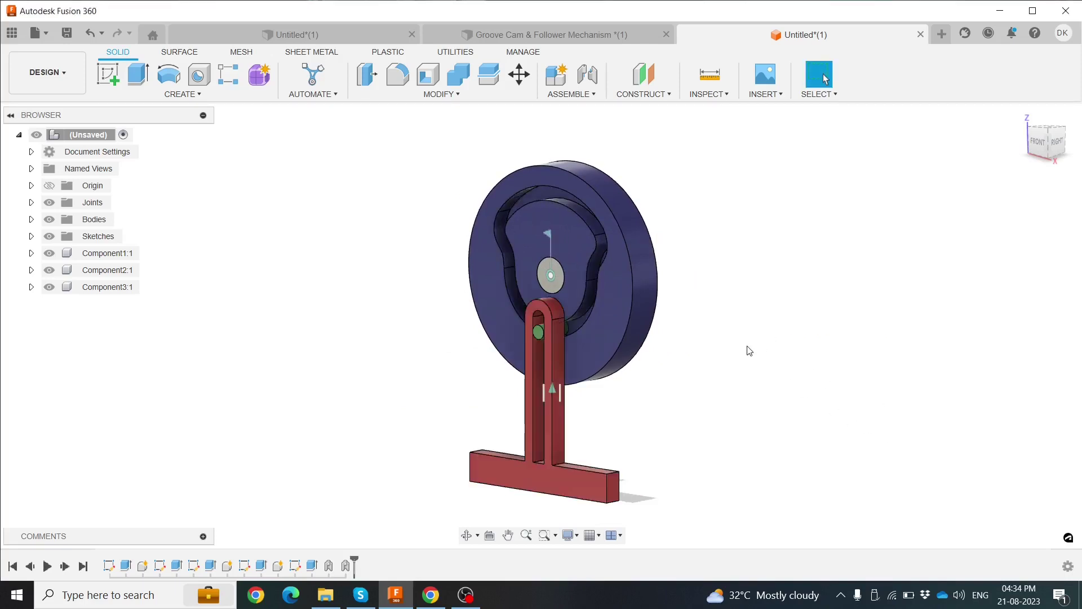
Drag the cam disk around its centre to test the roller following the groove.
mouse_move(607, 313)
mouse_down()
mouse_move(553, 353)
mouse_move(554, 217)
mouse_move(613, 304)
mouse_up()
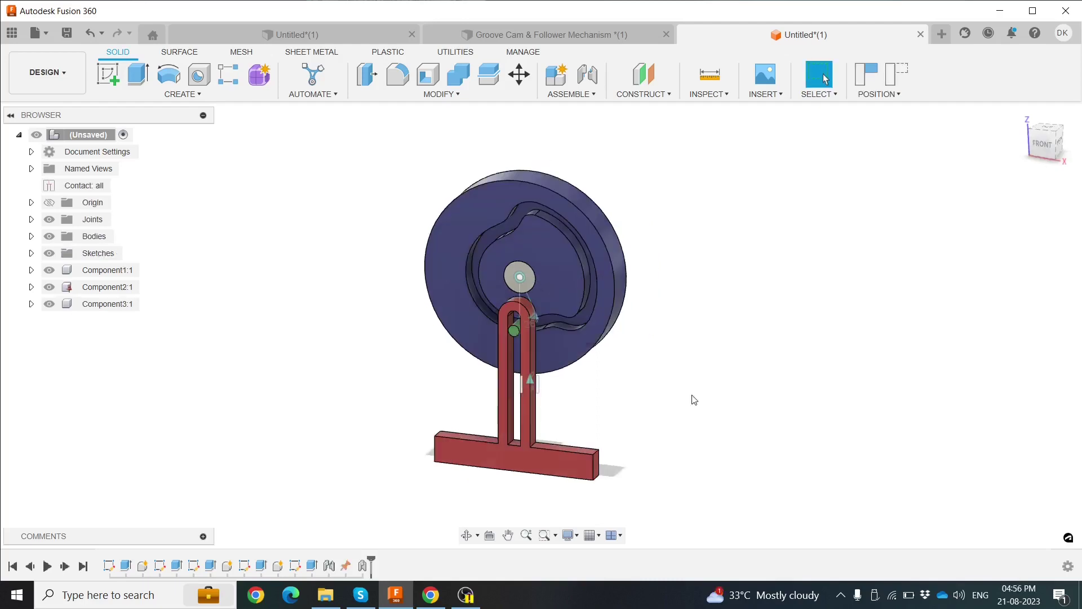
mouse_move(601, 316)
mouse_down()
mouse_move(471, 209)
mouse_move(539, 314)
mouse_up()
scroll(536, 344, up, 2)
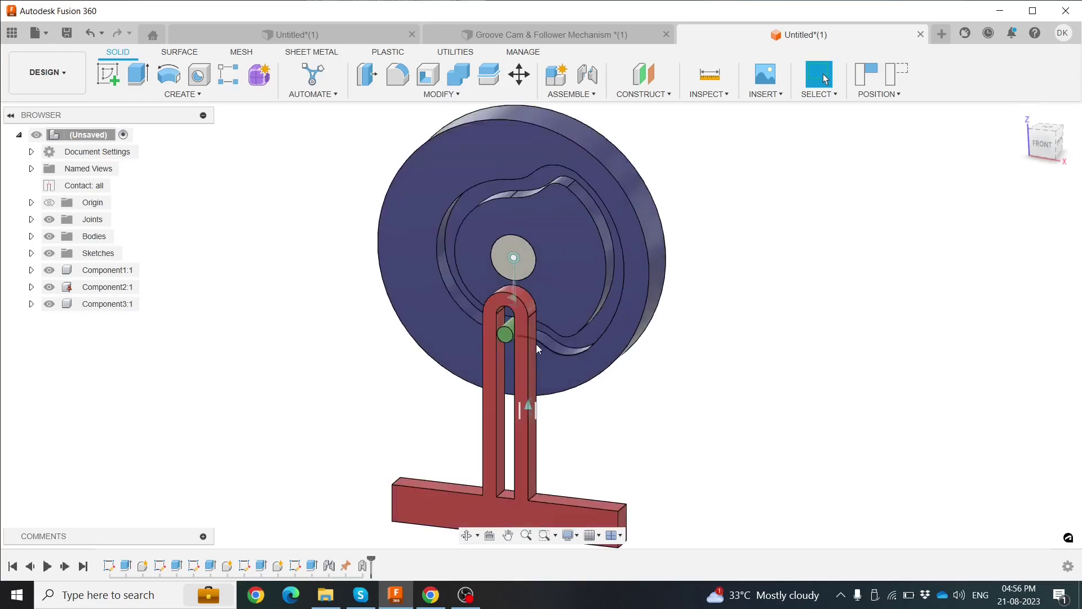
scroll(537, 344, up, 2)
mouse_move(710, 291)
mouse_down()
mouse_move(458, 268)
mouse_move(446, 198)
mouse_move(536, 180)
mouse_move(626, 231)
mouse_move(523, 286)
mouse_move(395, 167)
mouse_move(526, 162)
mouse_move(542, 282)
mouse_move(402, 194)
mouse_move(566, 198)
mouse_move(389, 232)
mouse_move(533, 160)
mouse_move(450, 289)
mouse_move(483, 187)
mouse_move(701, 445)
mouse_up()
Zoom out and shift the model left in the view.
scroll(701, 445, down, 3)
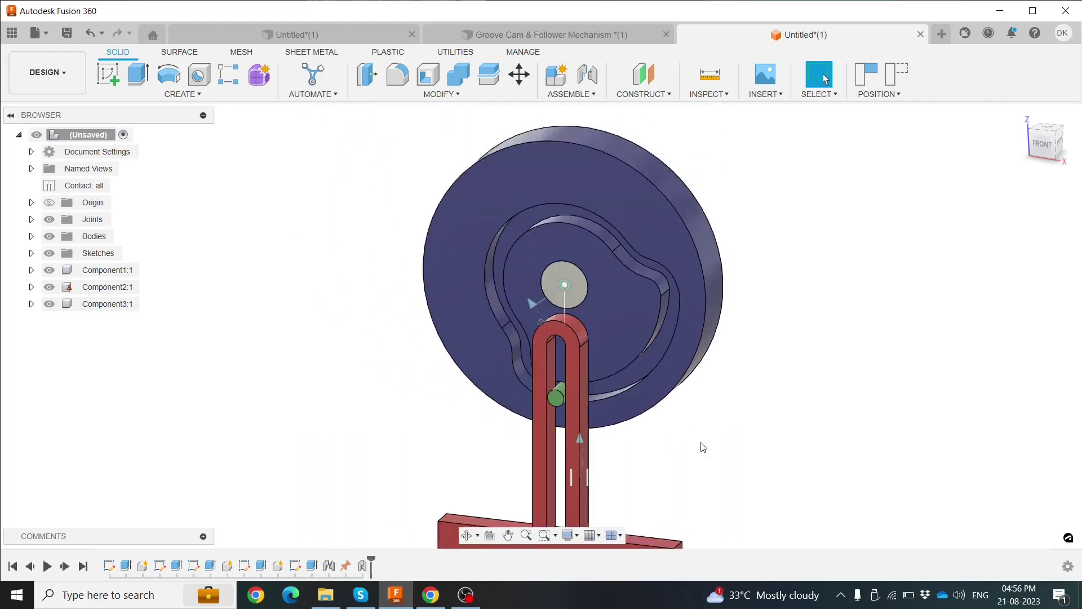
scroll(676, 428, down, 1)
scroll(662, 414, down, 1)
scroll(658, 420, down, 2)
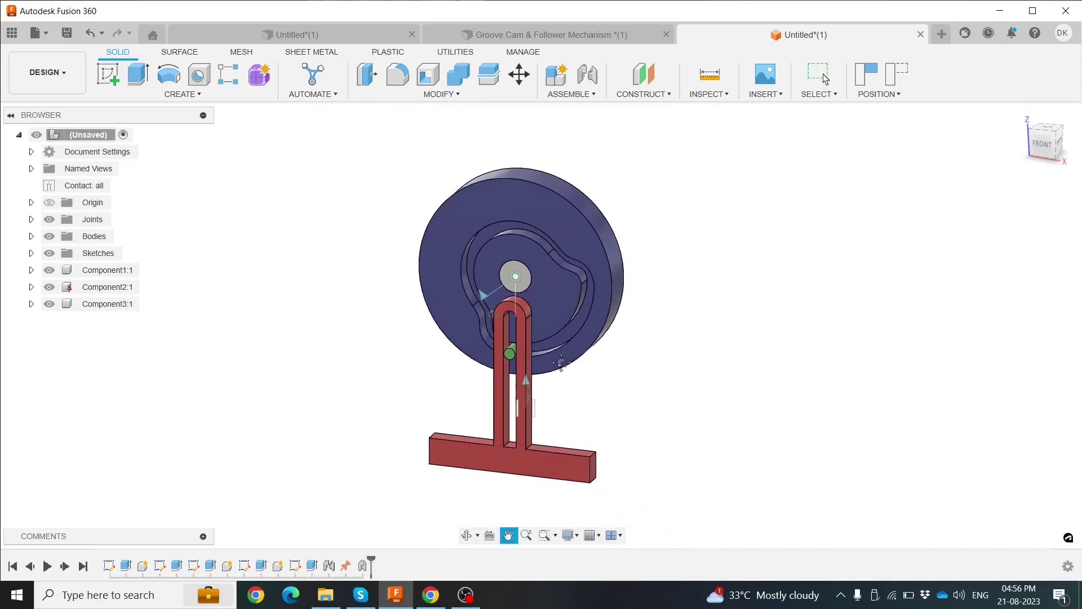
scroll(651, 367, down, 1)
middle_drag(648, 345, 613, 353)
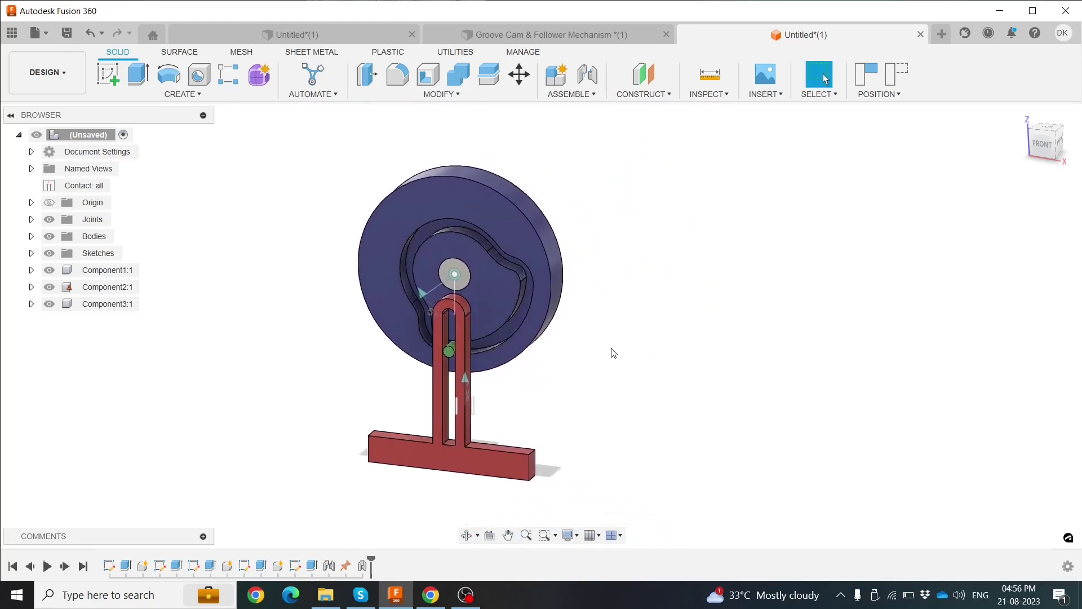
click(570, 94)
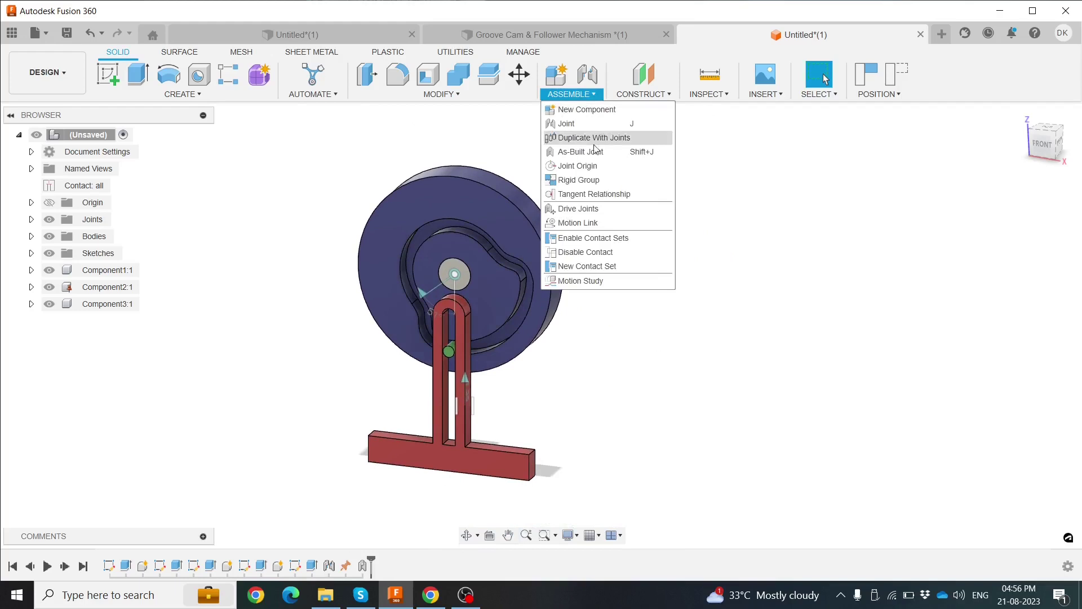
Create a motion study turning the revolute joint 360° at step 99, set to Loop, and play it.
click(580, 280)
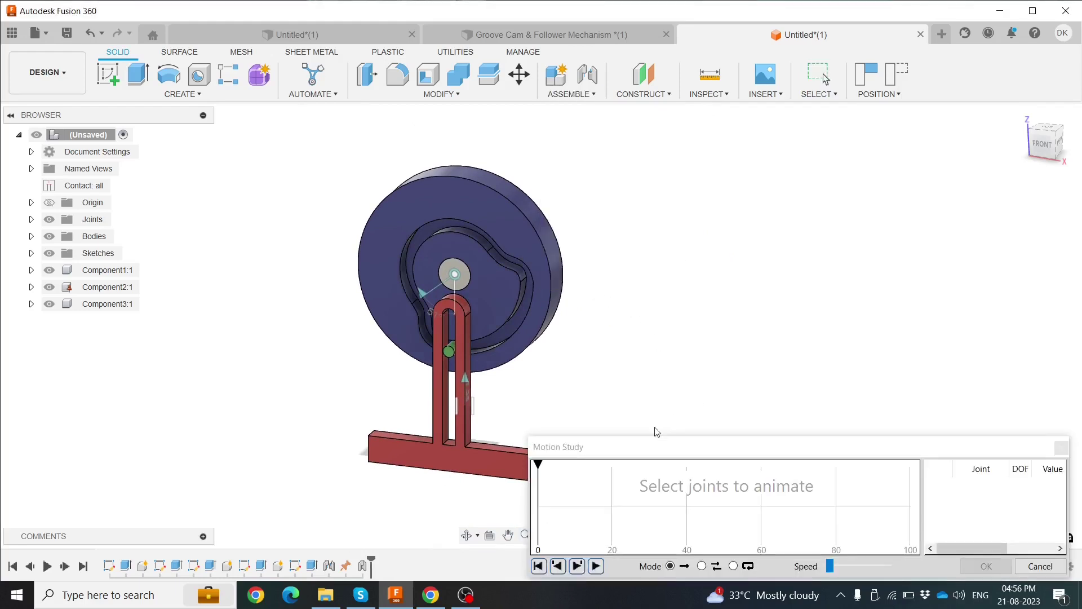
click(455, 276)
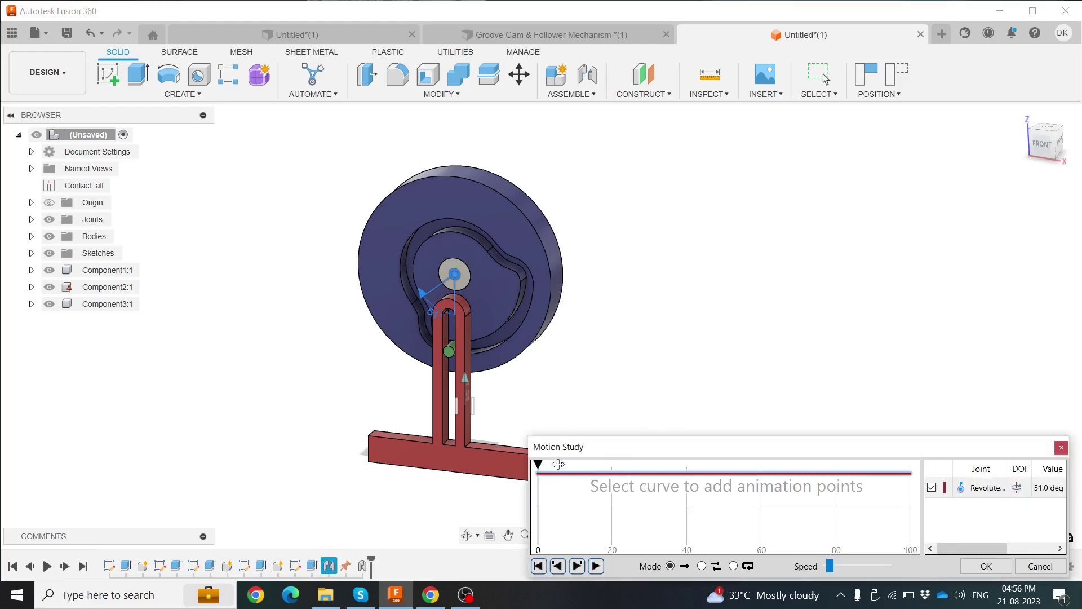
click(909, 472)
text(360)
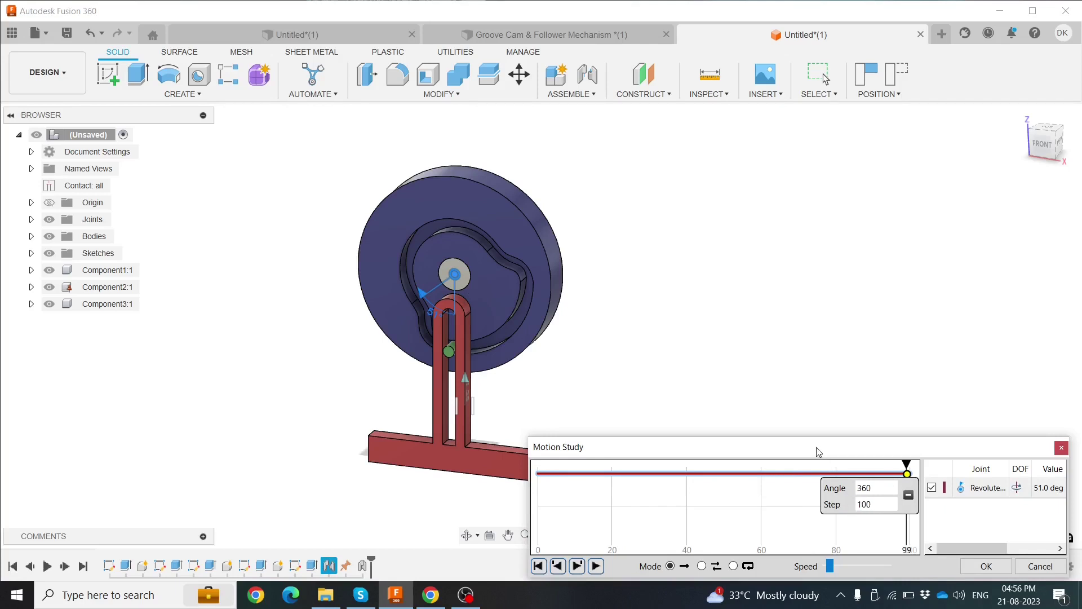
drag(819, 451, 833, 416)
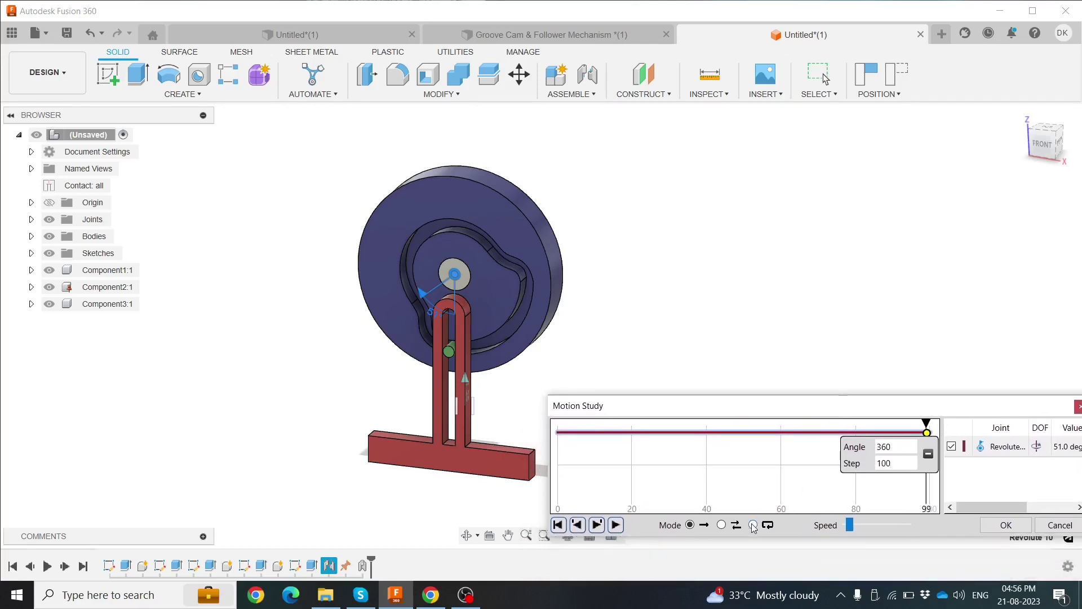
click(753, 525)
click(616, 525)
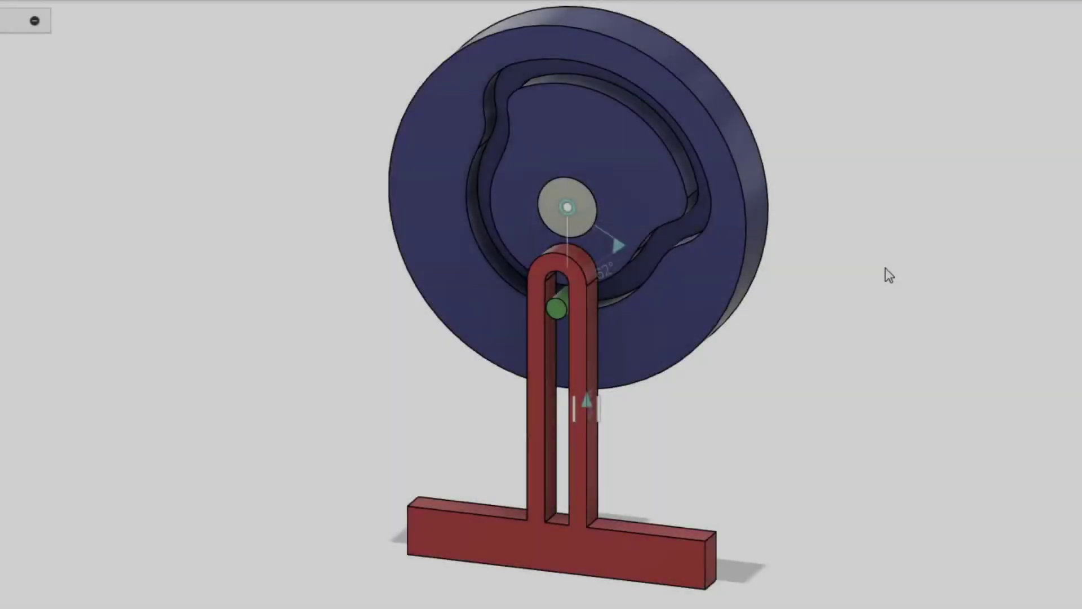
scroll(847, 332, up, 1)
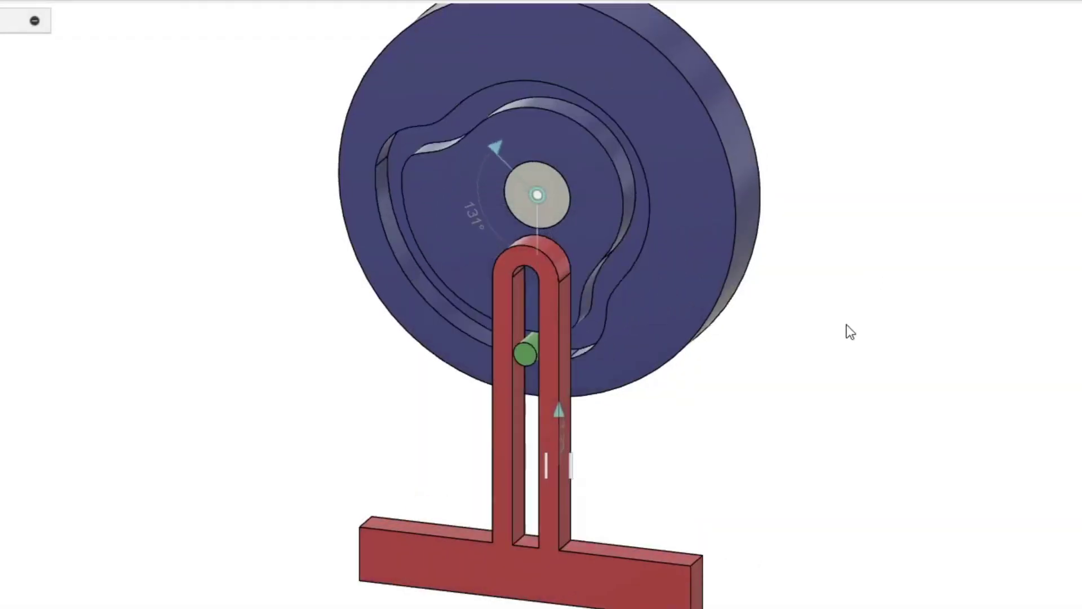
scroll(856, 333, up, 1)
scroll(589, 489, up, 2)
scroll(268, 441, up, 2)
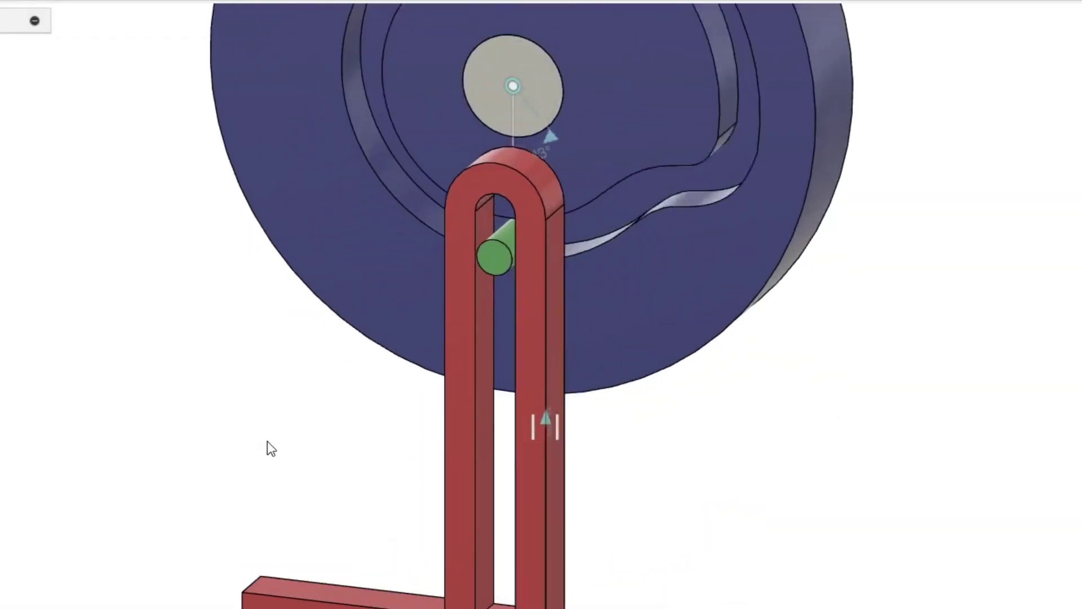
scroll(267, 436, down, 2)
scroll(274, 434, down, 1)
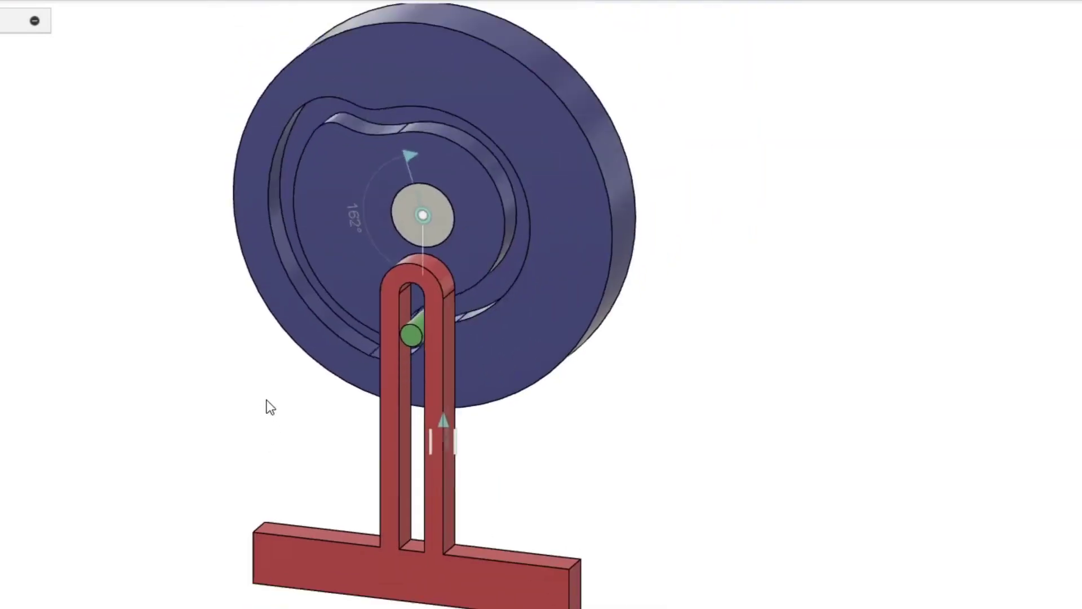
middle_drag(304, 430, 451, 446)
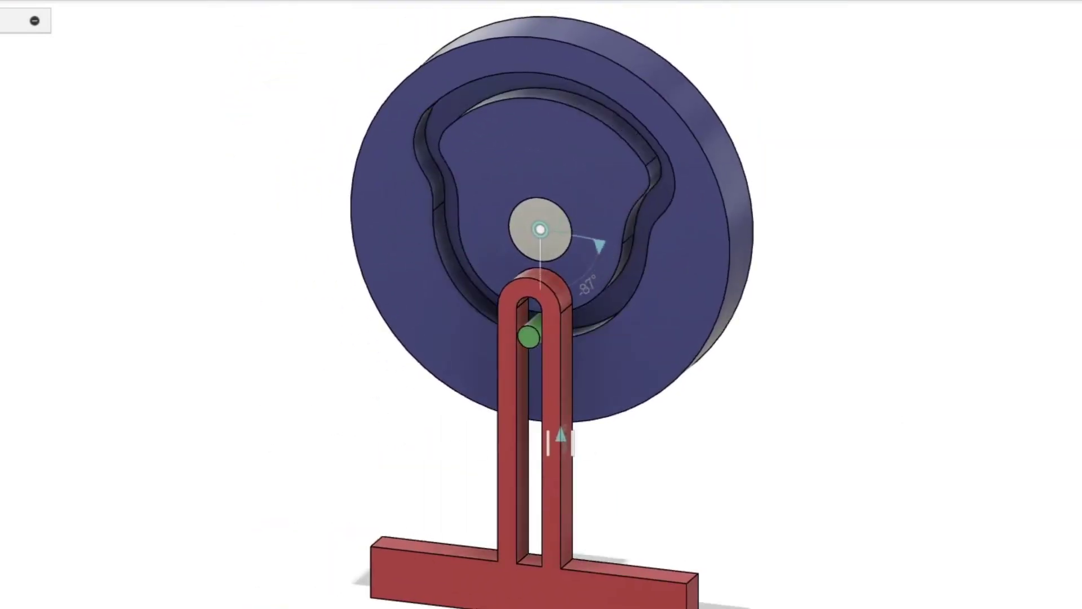
key(shift+1)
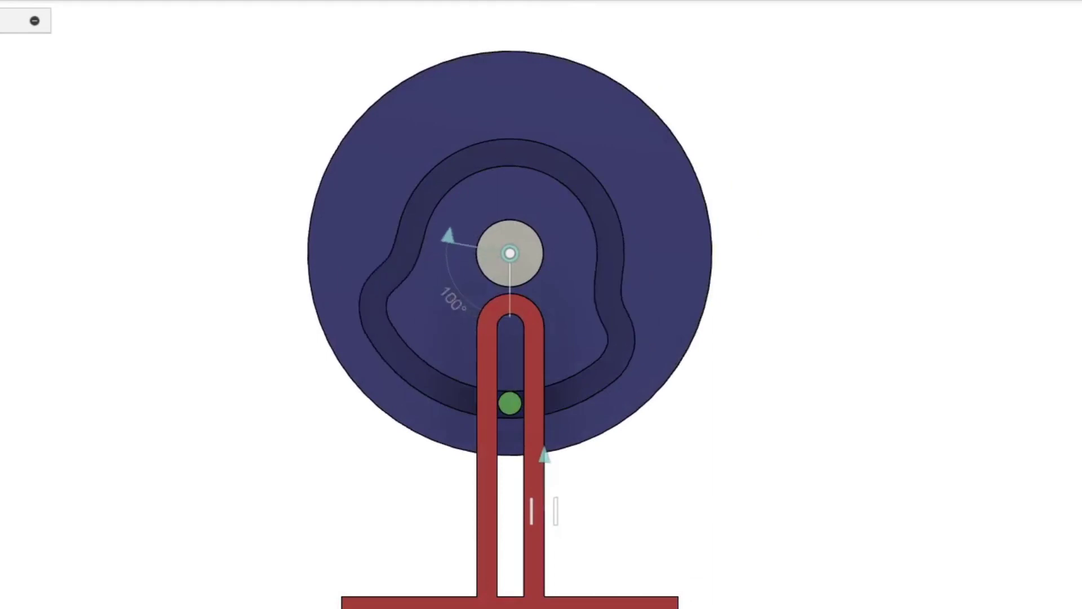
key(shift+4)
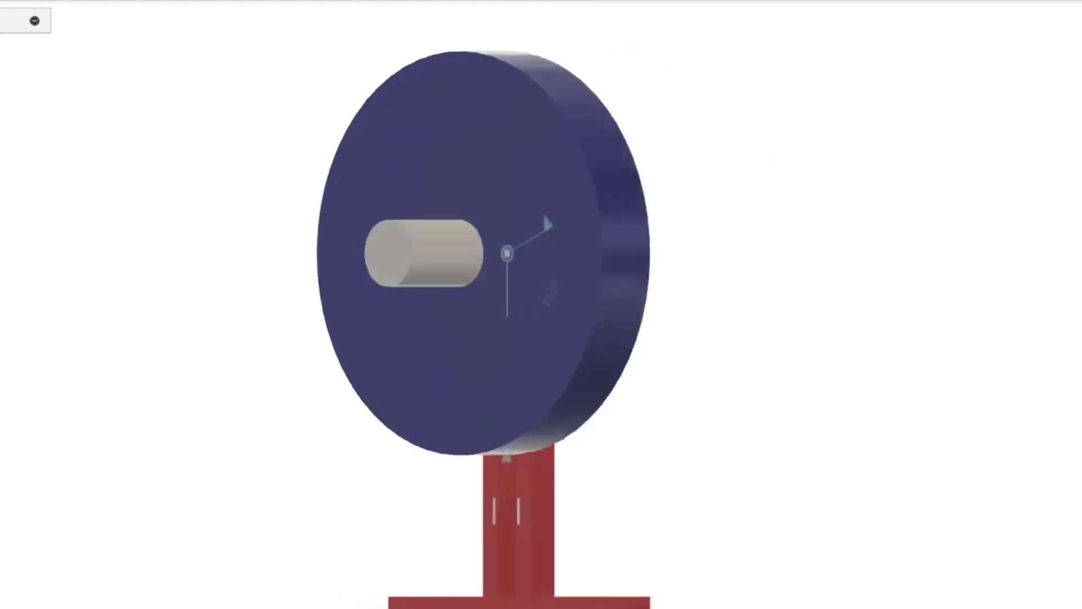
key(shift+1)
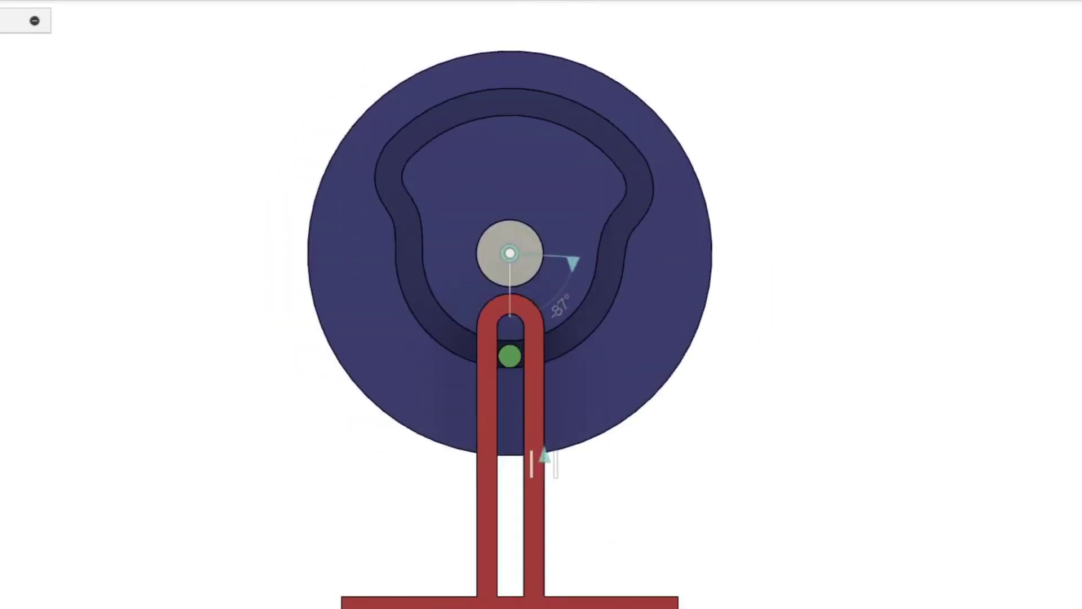
key(shift+2)
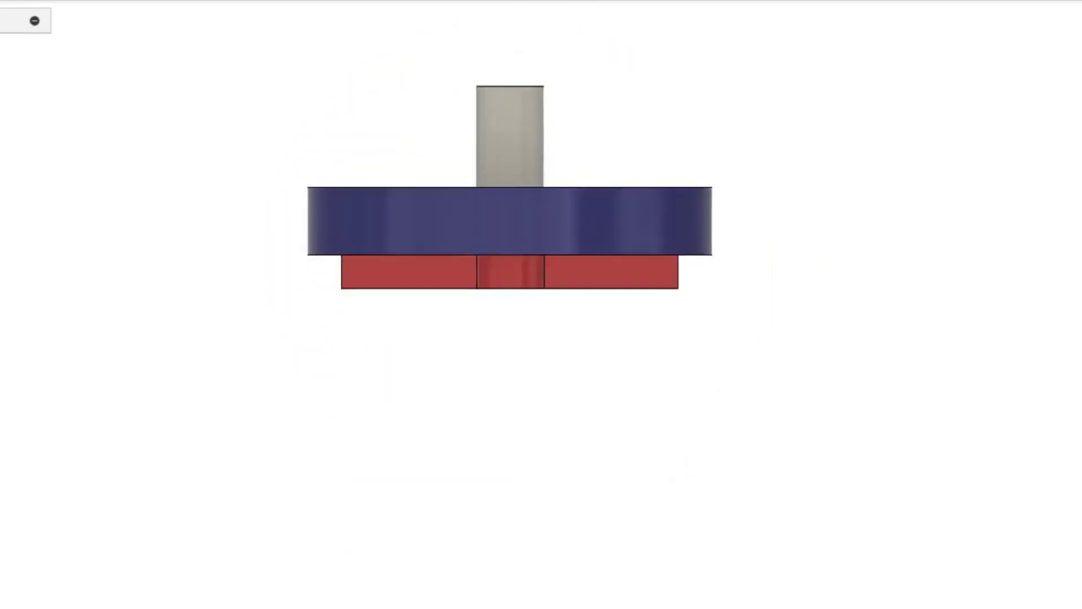